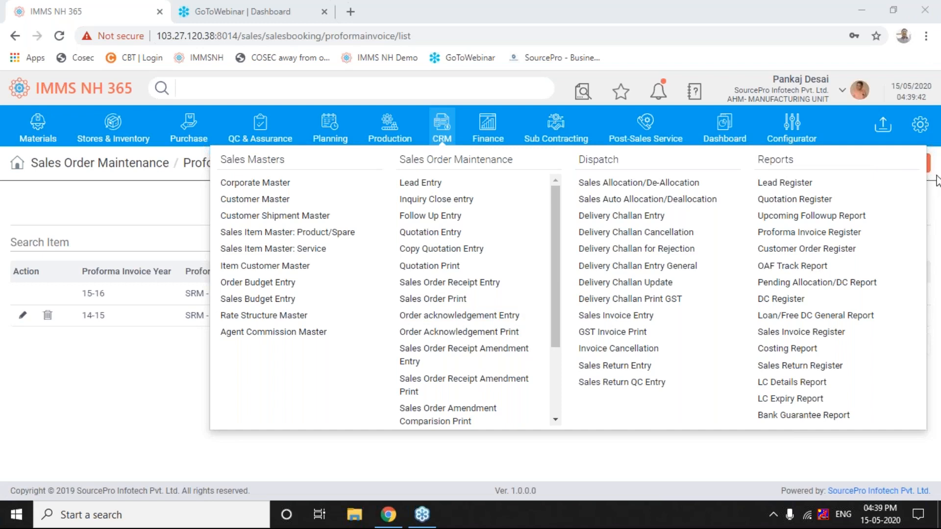
# Step: Open the topmost A to Z Industrial order in Sales Order Receipt Entry and review its order and bank information
pyautogui.click(517, 282)
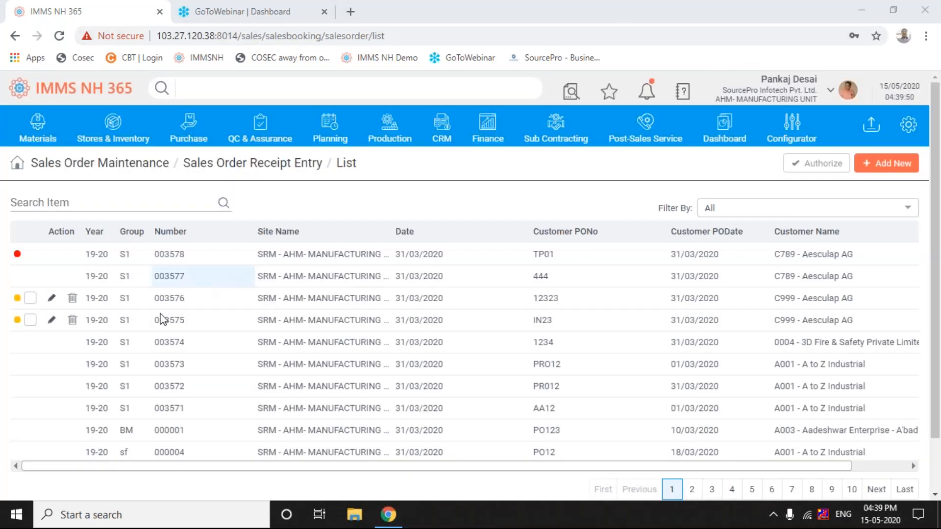
pyautogui.click(195, 371)
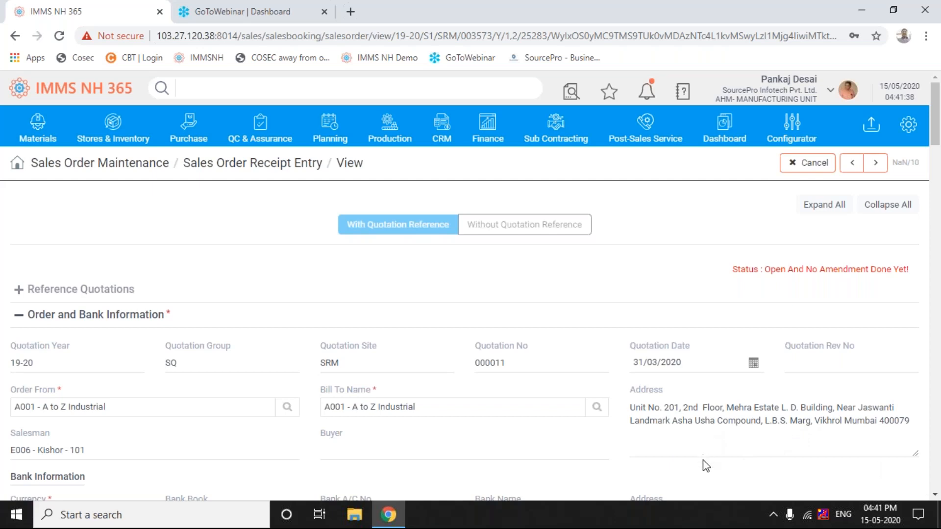
pyautogui.click(936, 496)
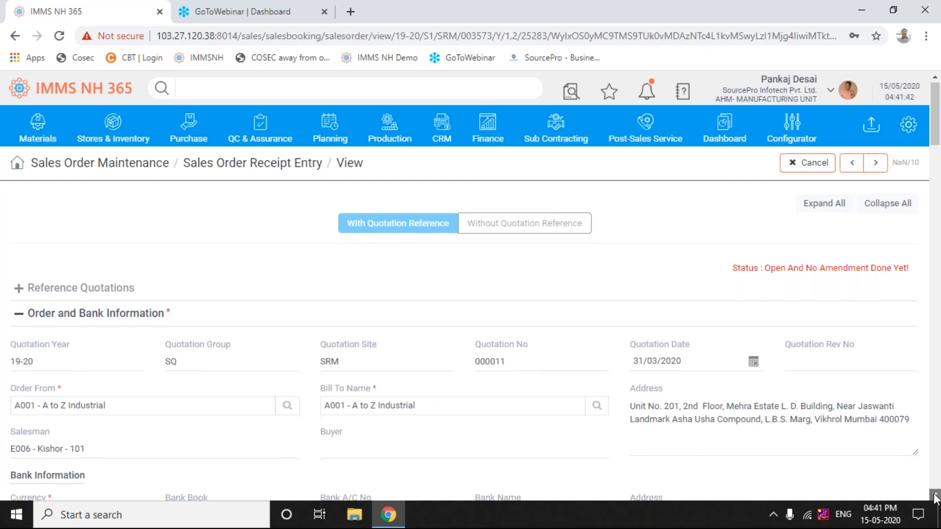
pyautogui.click(936, 496)
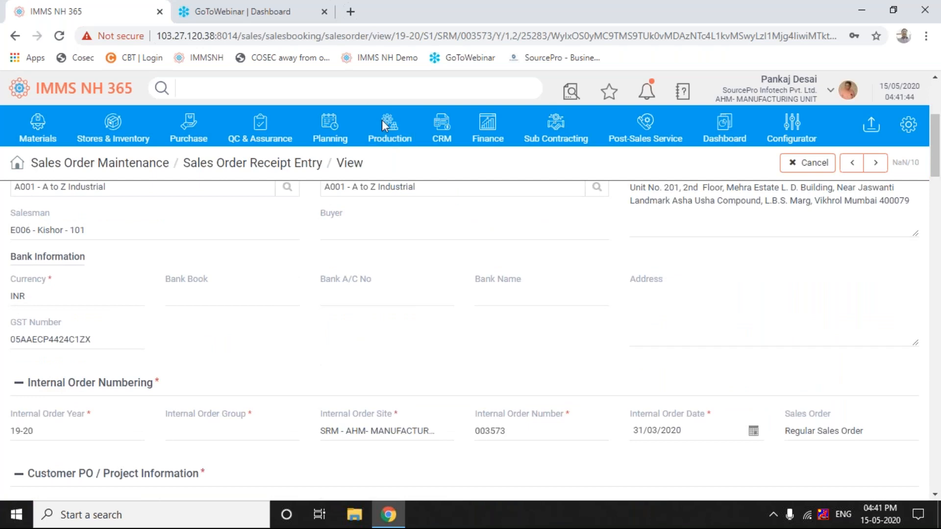
# Step: Open the second A to Z Industrial record in Order acknowledgement Entry and review its customer, internal order and OAF details
pyautogui.click(437, 141)
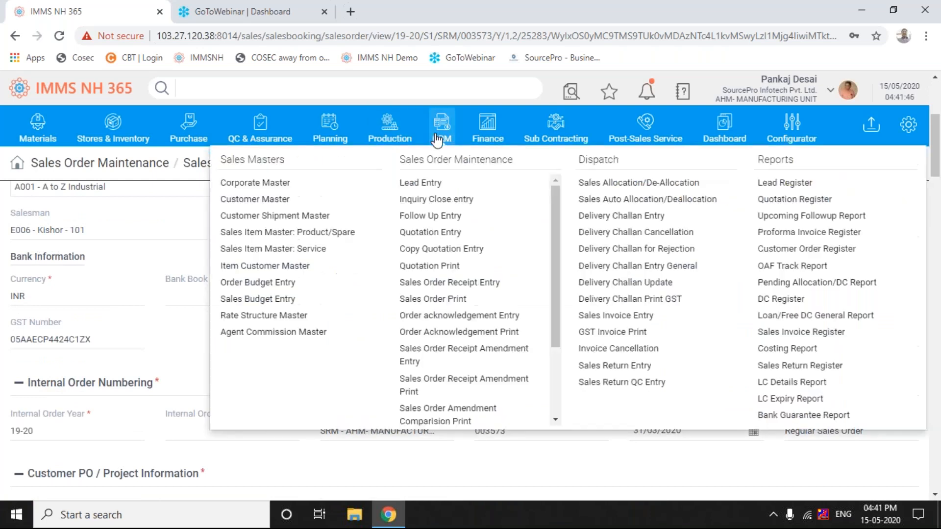
pyautogui.click(443, 321)
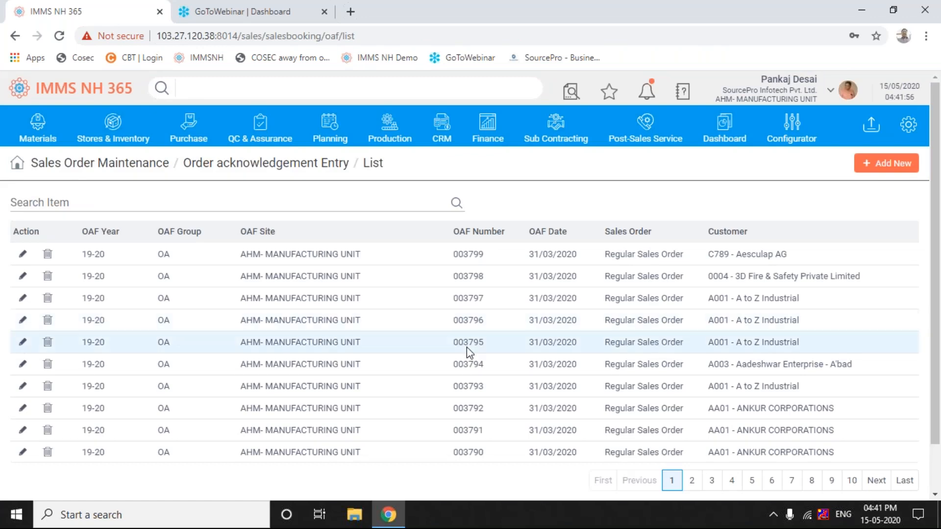
pyautogui.click(478, 325)
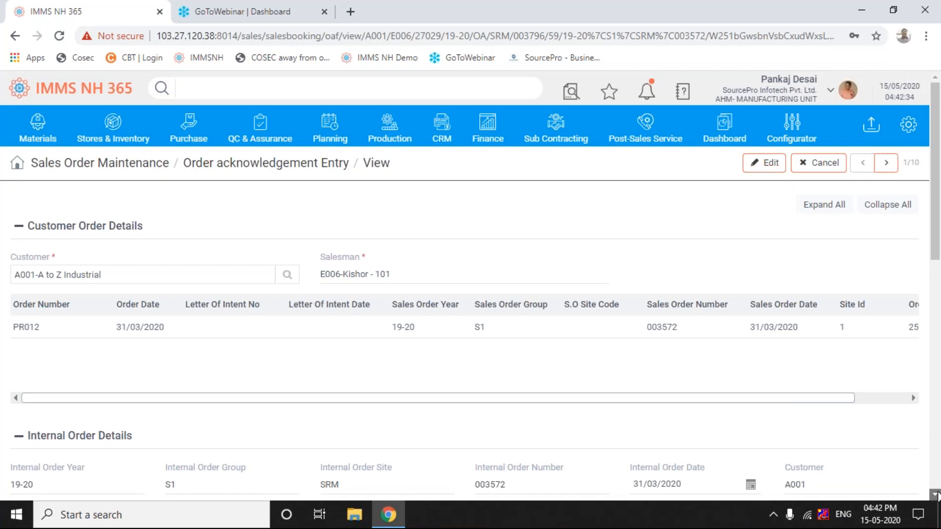
pyautogui.click(936, 494)
pyautogui.click(936, 495)
pyautogui.click(936, 494)
pyautogui.click(936, 495)
pyautogui.click(936, 496)
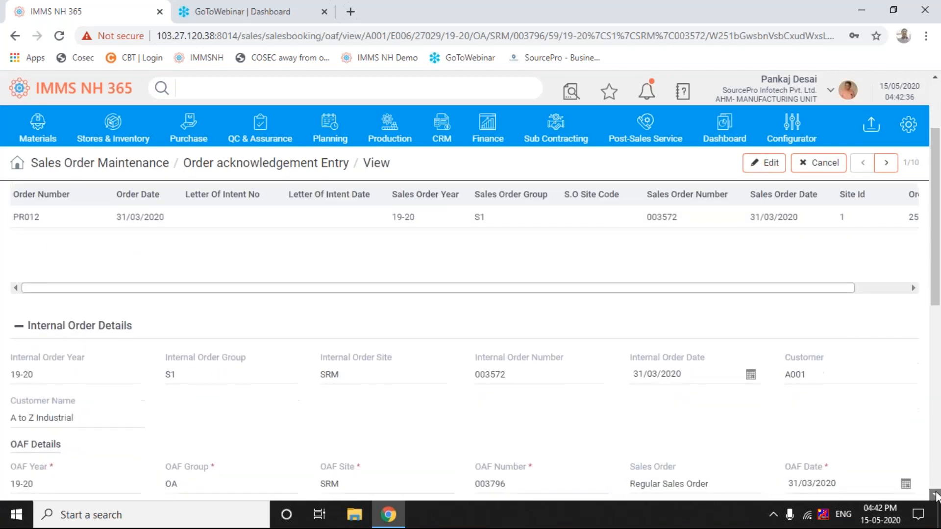
pyautogui.click(936, 496)
pyautogui.click(936, 496)
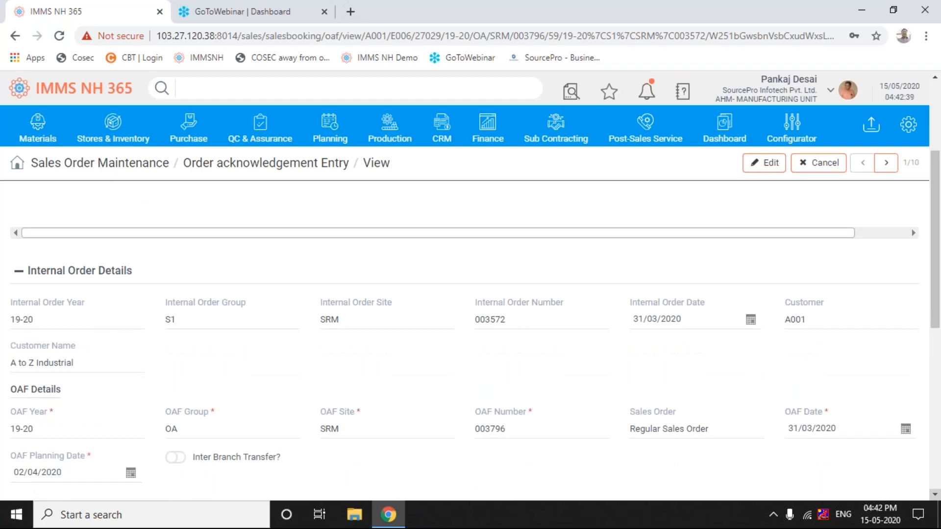
# Step: Examine the acknowledgement's item delivery schedule, including the quantity, delivery date and committed delivery date columns
pyautogui.click(934, 495)
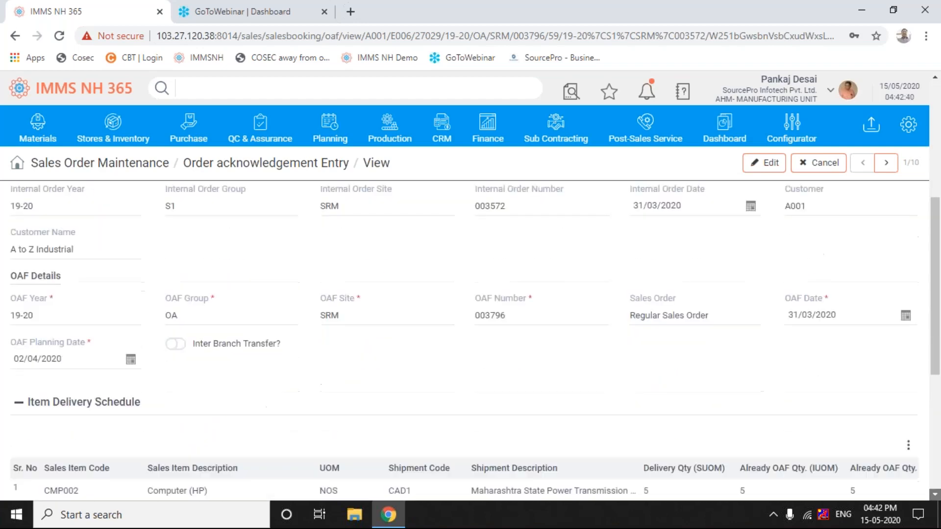
pyautogui.click(935, 494)
pyautogui.click(935, 495)
pyautogui.click(935, 495)
pyautogui.click(935, 495)
pyautogui.click(935, 495)
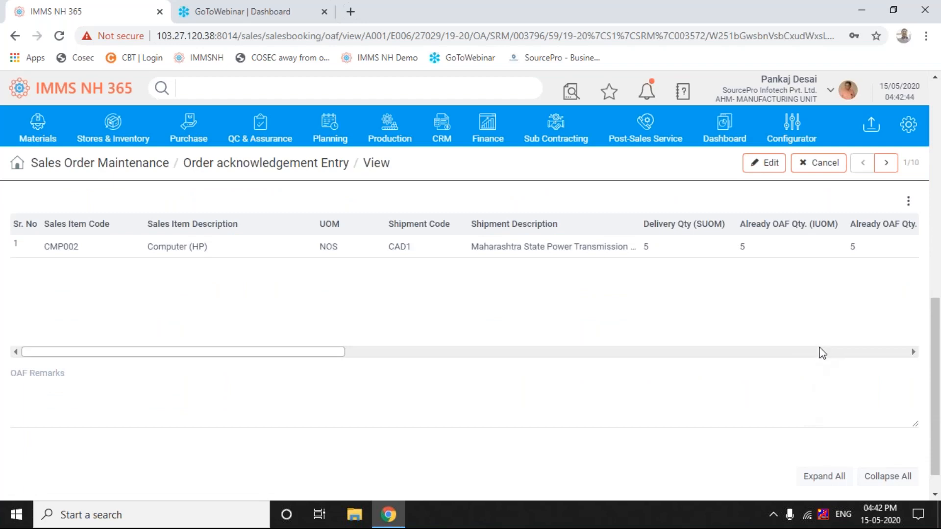
pyautogui.hscroll(1, 822, 354)
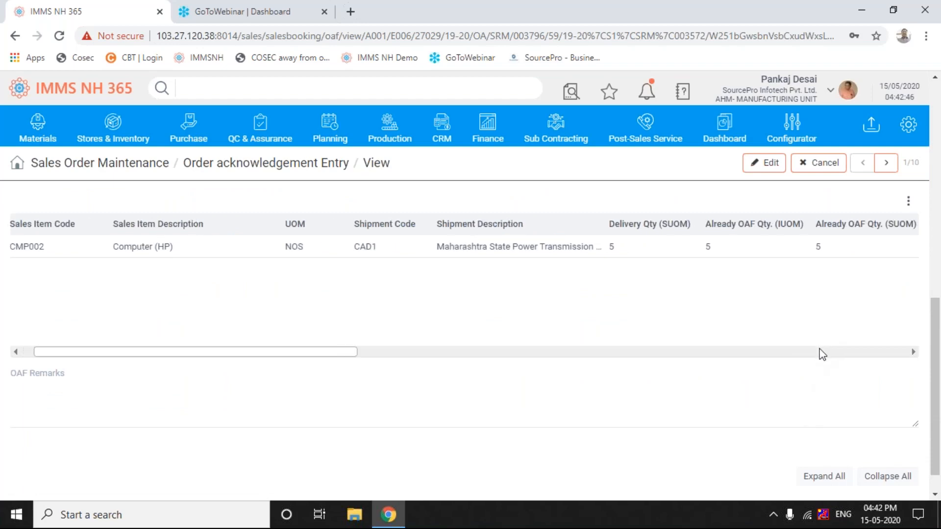
pyautogui.hscroll(3, 822, 353)
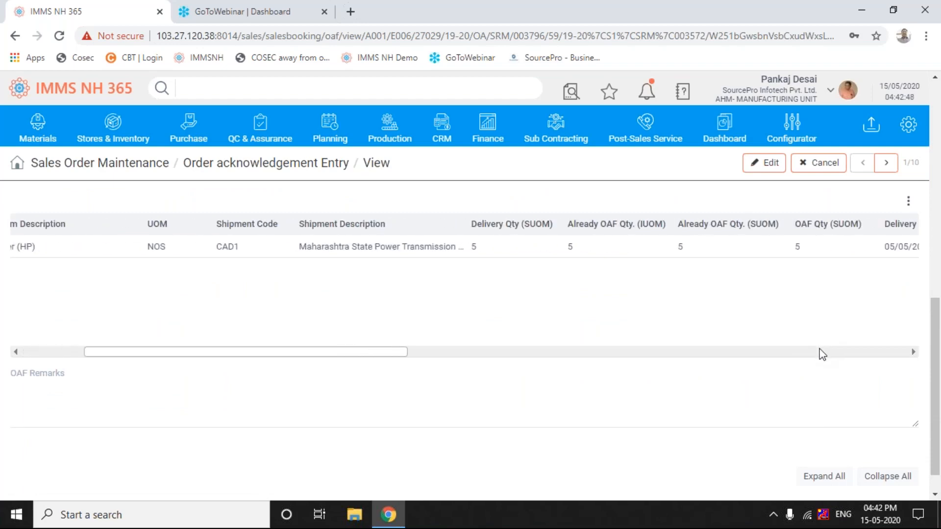
pyautogui.hscroll(3, 822, 354)
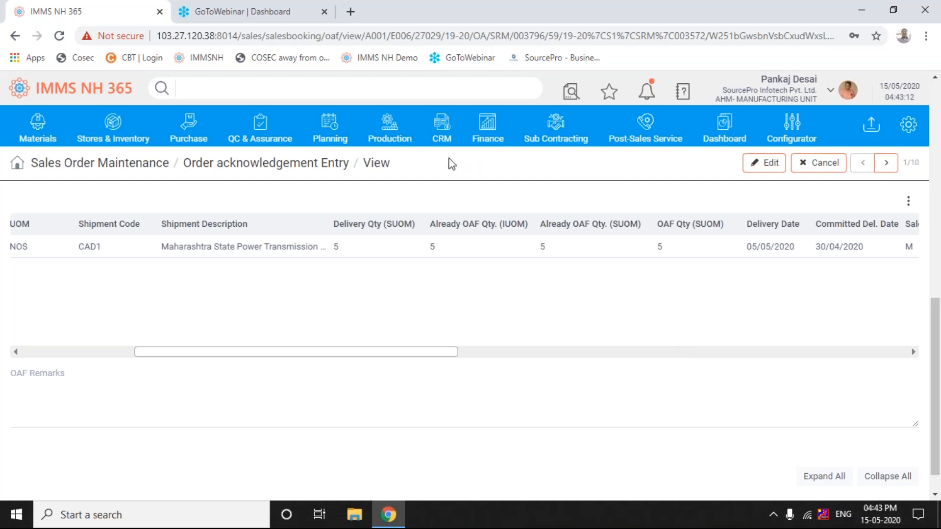
# Step: Go to Proforma Invoice Entry under Sales Order Maintenance and start a new proforma invoice based on a sales order
pyautogui.click(440, 131)
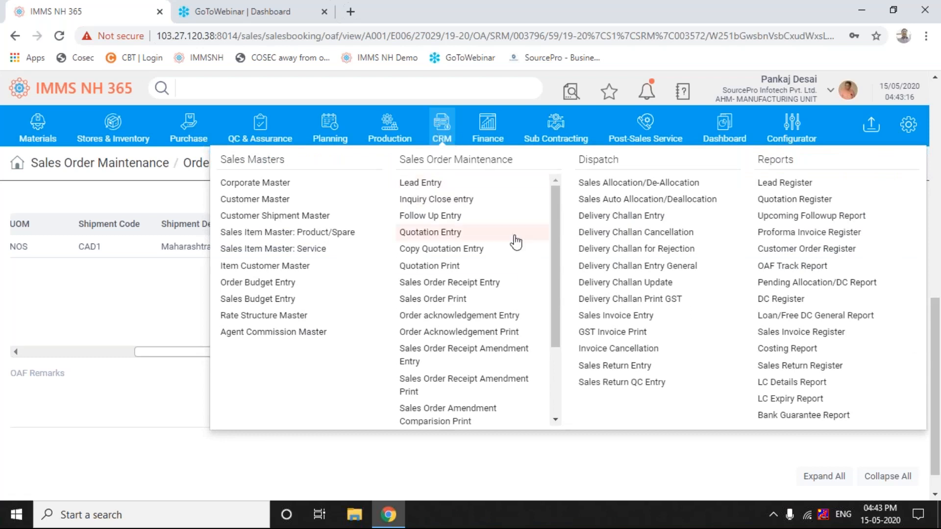
pyautogui.click(555, 422)
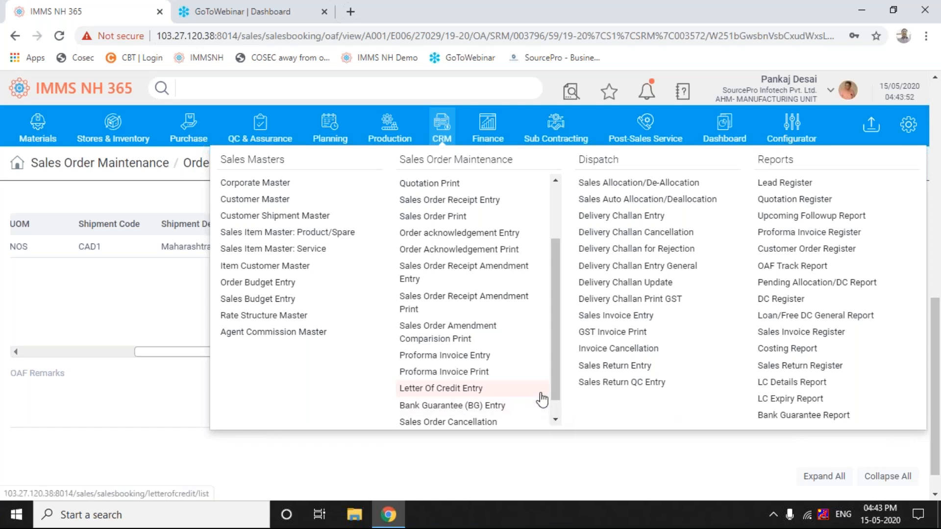
pyautogui.click(492, 362)
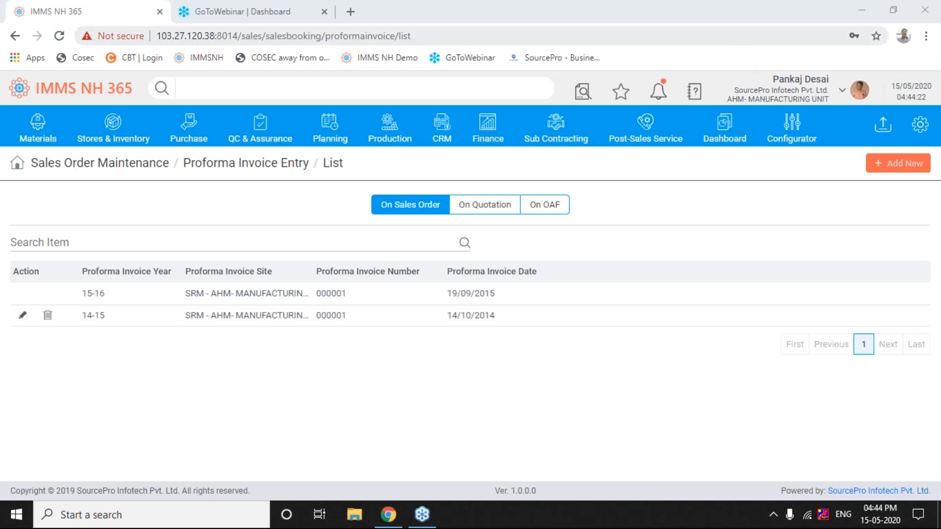
pyautogui.click(898, 163)
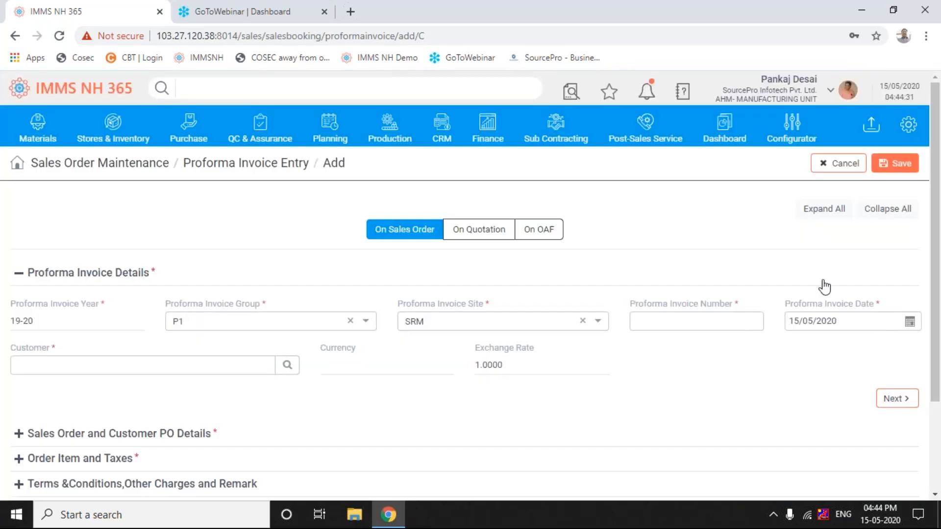
# Step: Set the proforma invoice date to 31/03/2020
pyautogui.click(911, 323)
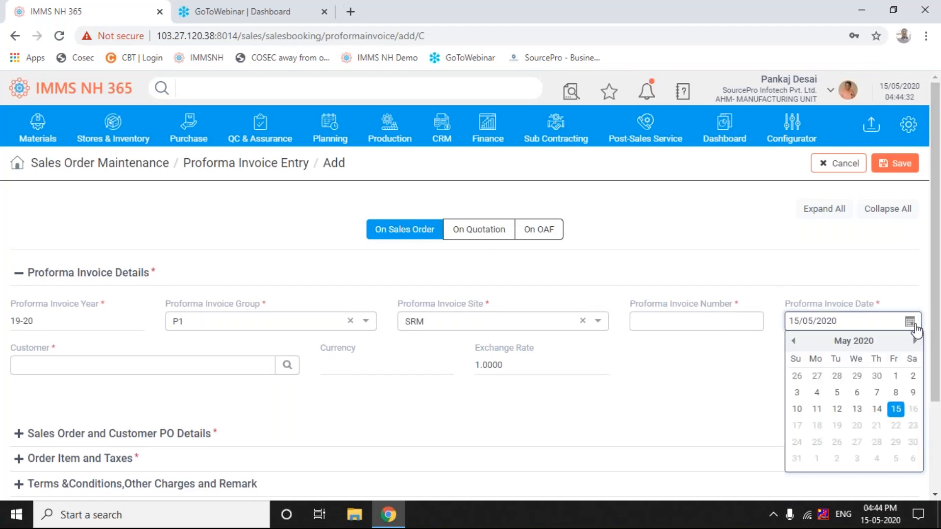
pyautogui.click(792, 341)
pyautogui.click(792, 340)
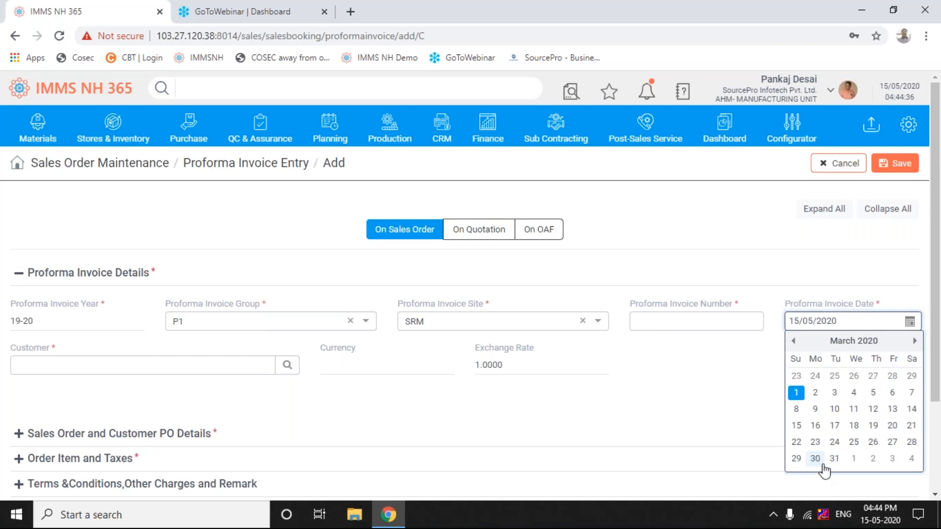
pyautogui.click(834, 460)
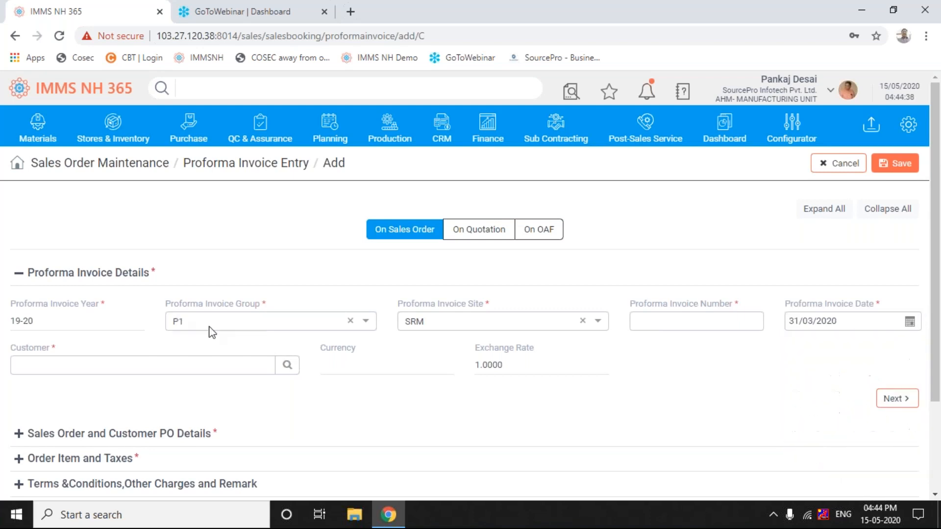
# Step: Choose A to Z Industrial as the proforma invoice's customer and proceed to the sales order section
pyautogui.click(287, 367)
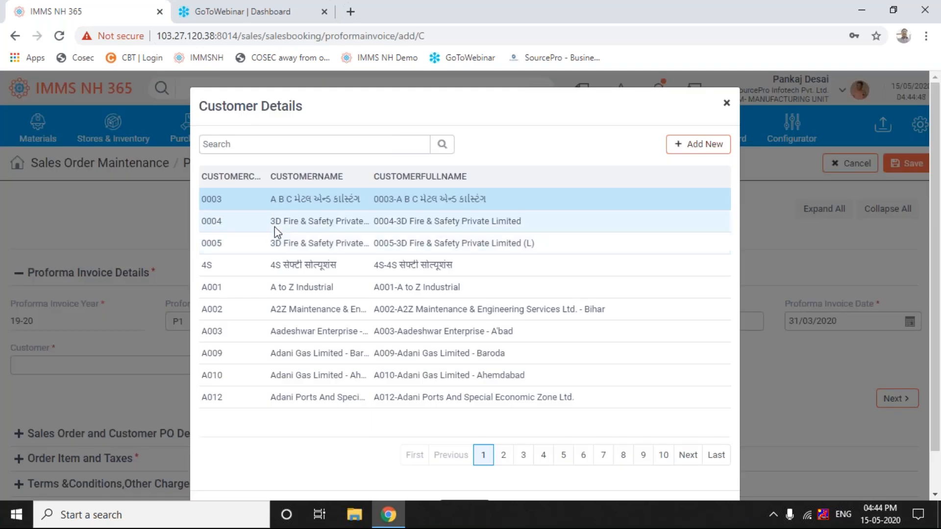
pyautogui.click(218, 285)
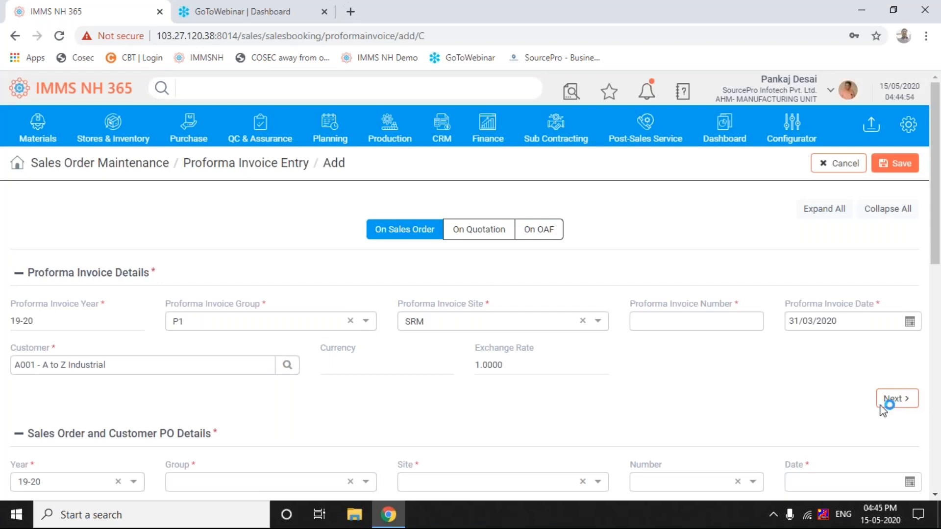
pyautogui.click(897, 411)
pyautogui.click(897, 410)
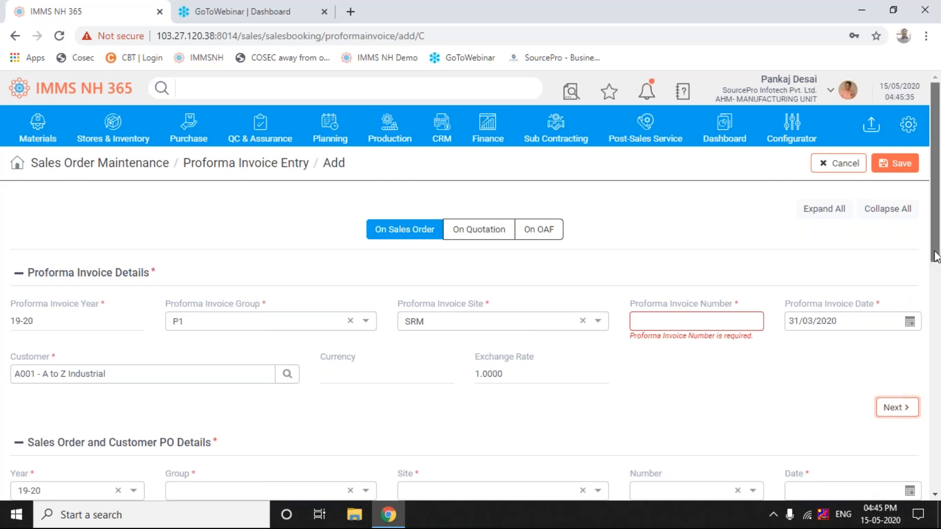
# Step: Reference the customer's sales order with group S1, site SRM and the last available order number
pyautogui.moveTo(936, 256); pyautogui.dragTo(937, 315)
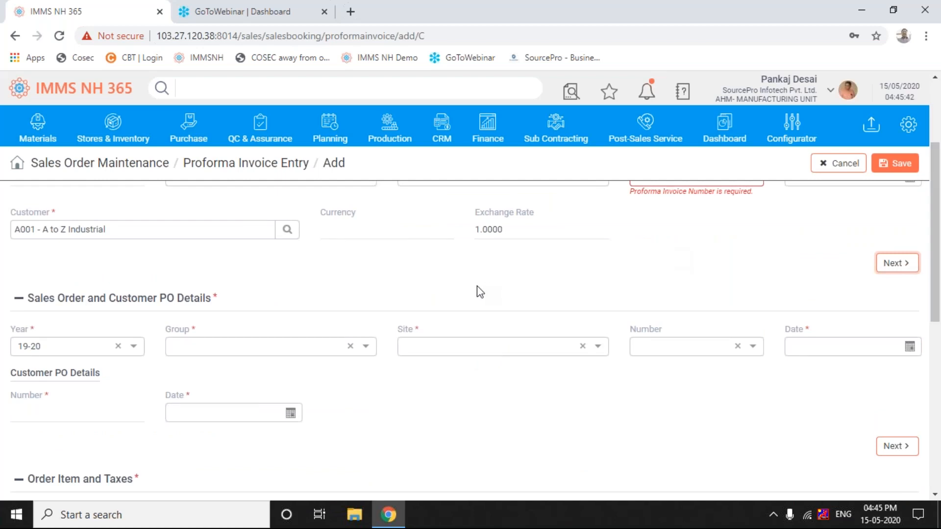
pyautogui.click(366, 347)
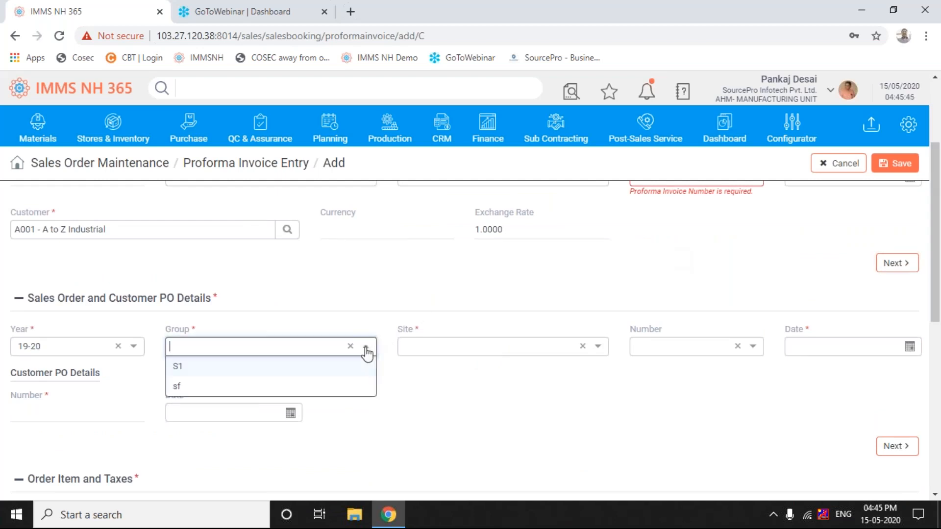
pyautogui.click(216, 375)
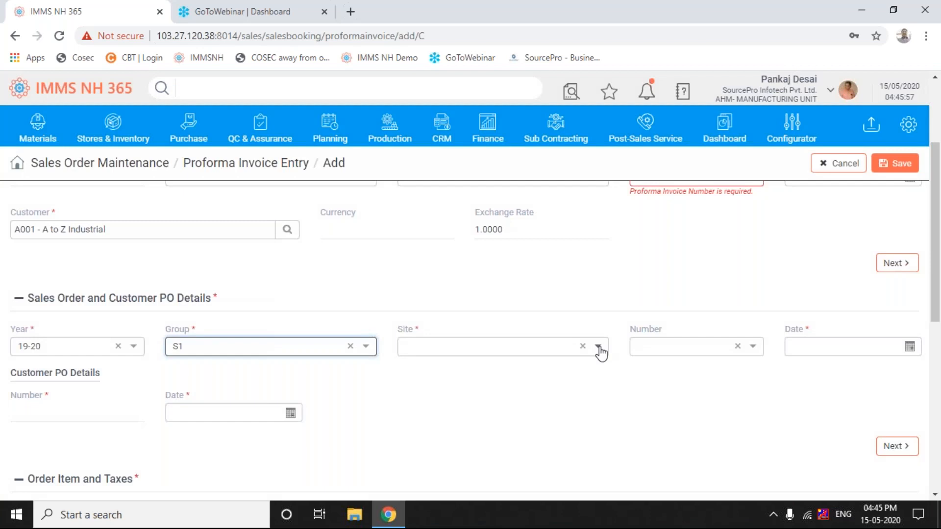
pyautogui.click(599, 348)
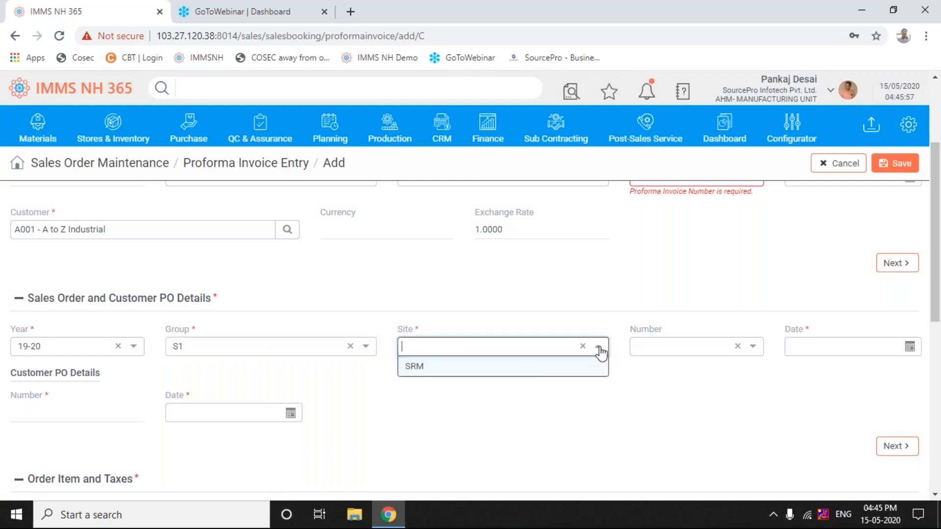
pyautogui.click(484, 375)
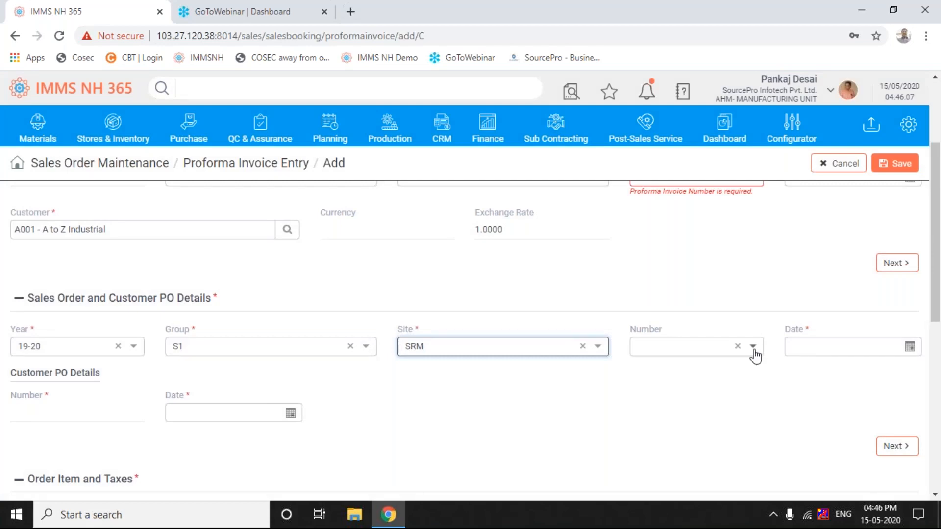
pyautogui.click(752, 347)
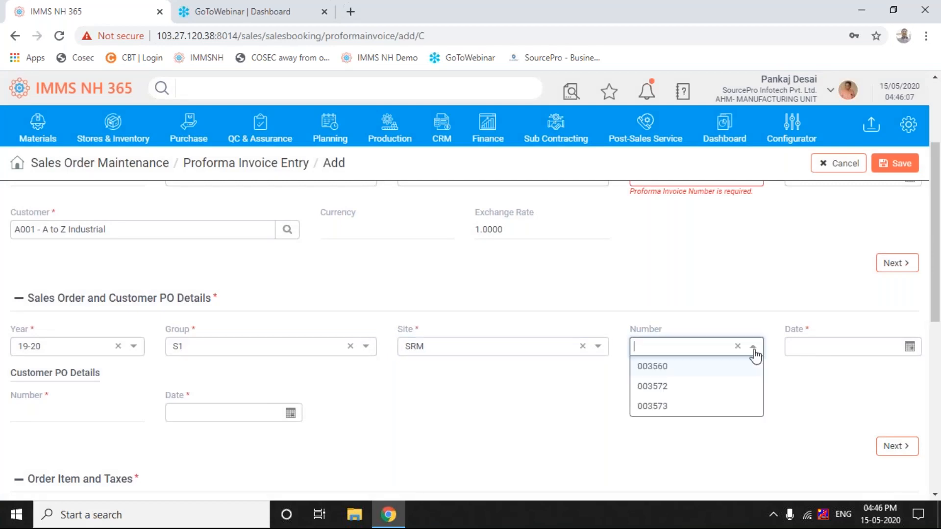
pyautogui.click(676, 407)
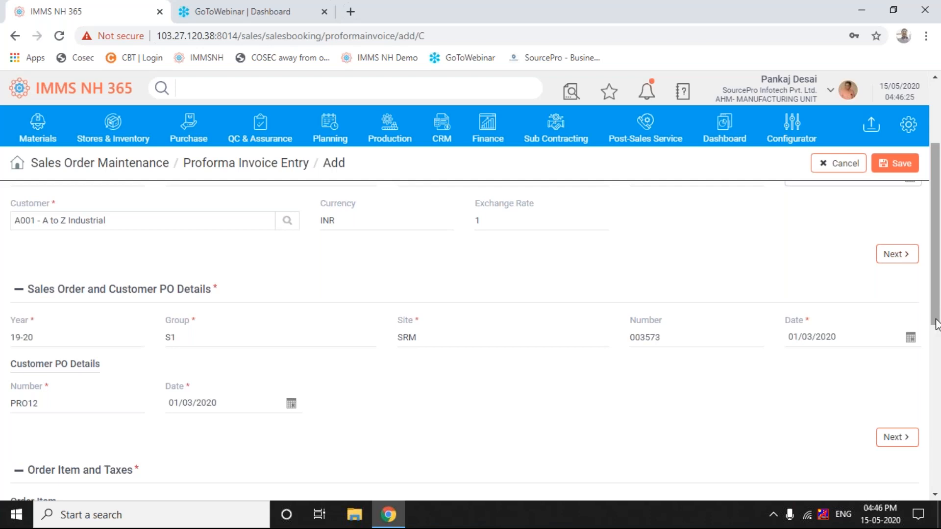
# Step: Set the invoice quantity of the Computer (HP) order item to 5 and review its item-wise rate structure
pyautogui.moveTo(937, 325); pyautogui.dragTo(938, 432)
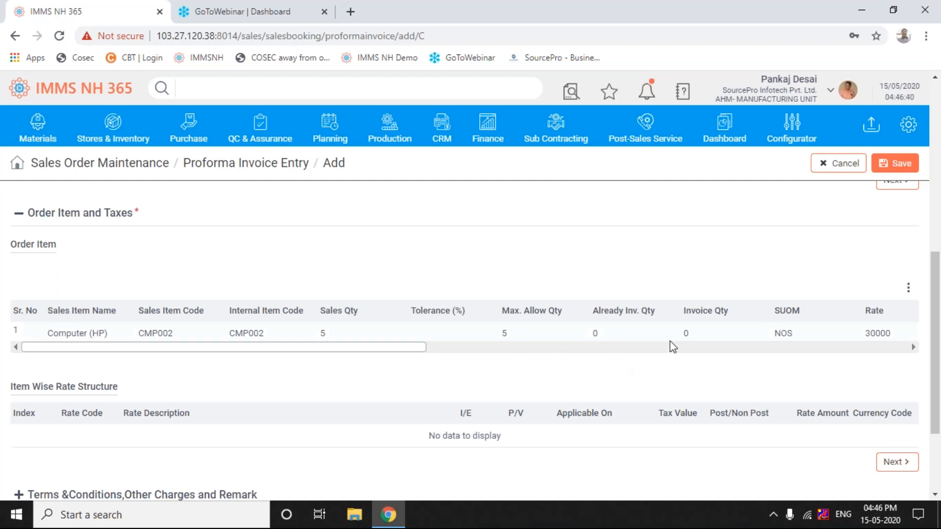
pyautogui.click(704, 338)
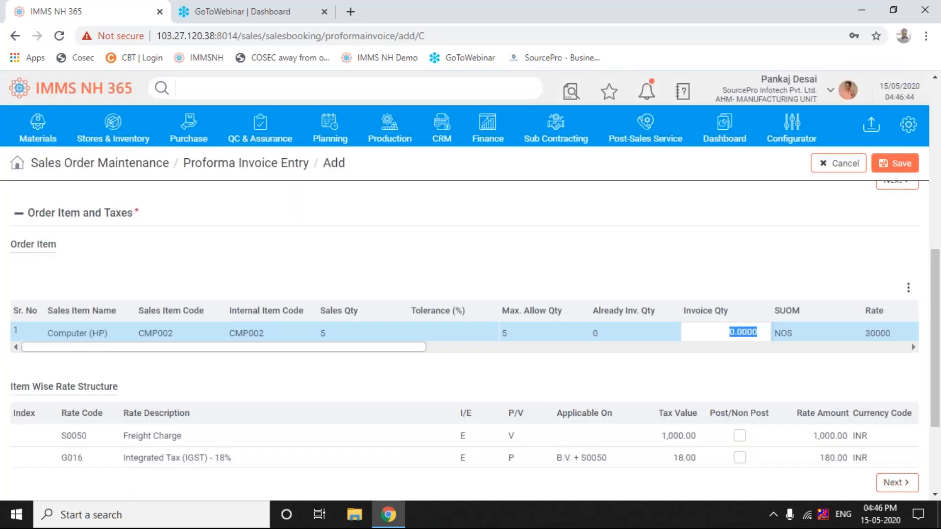
pyautogui.write('5')
pyautogui.press('Tab')
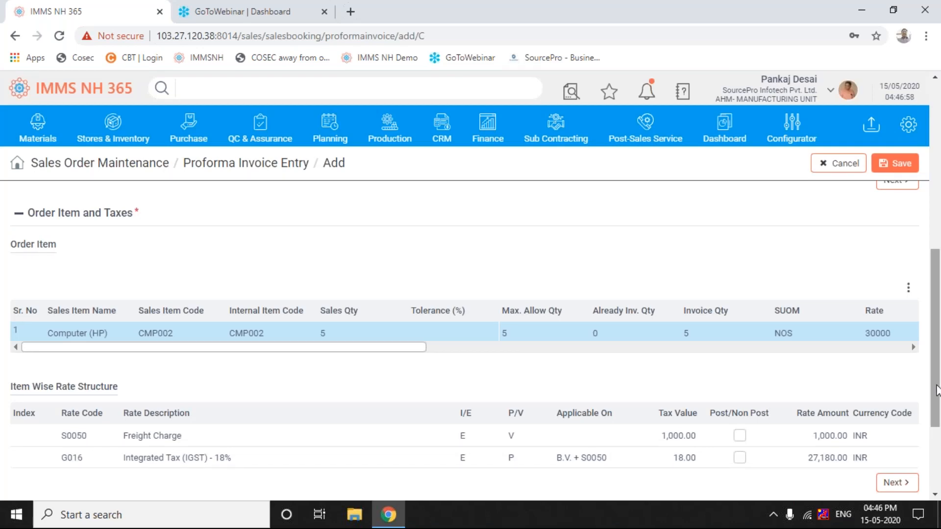
pyautogui.moveTo(936, 392); pyautogui.dragTo(937, 430)
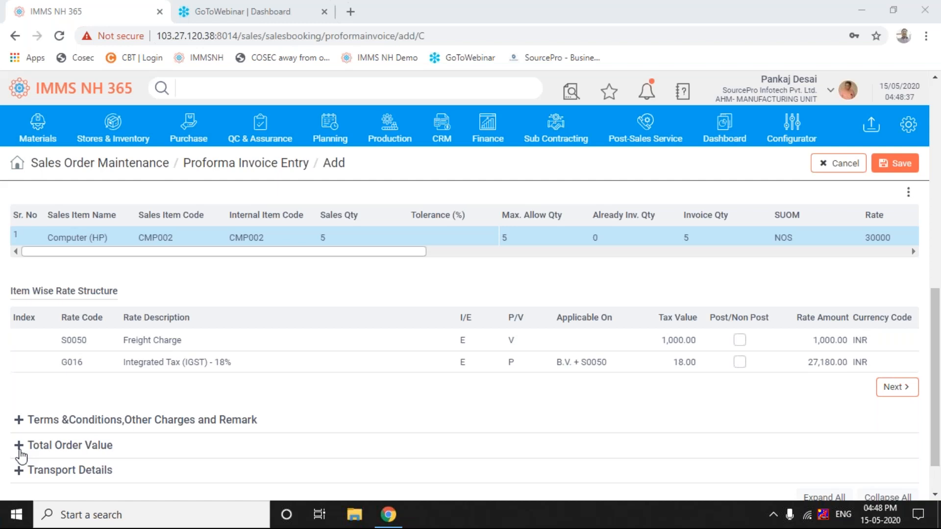
# Step: Expand the proforma invoice's Total Order Value section and review the discount, advance, retention and total amounts
pyautogui.click(19, 447)
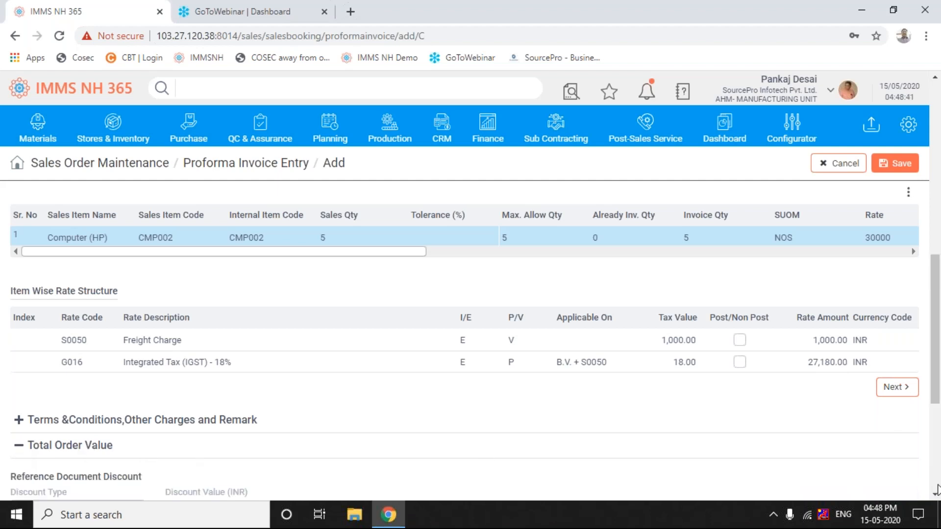
pyautogui.click(936, 494)
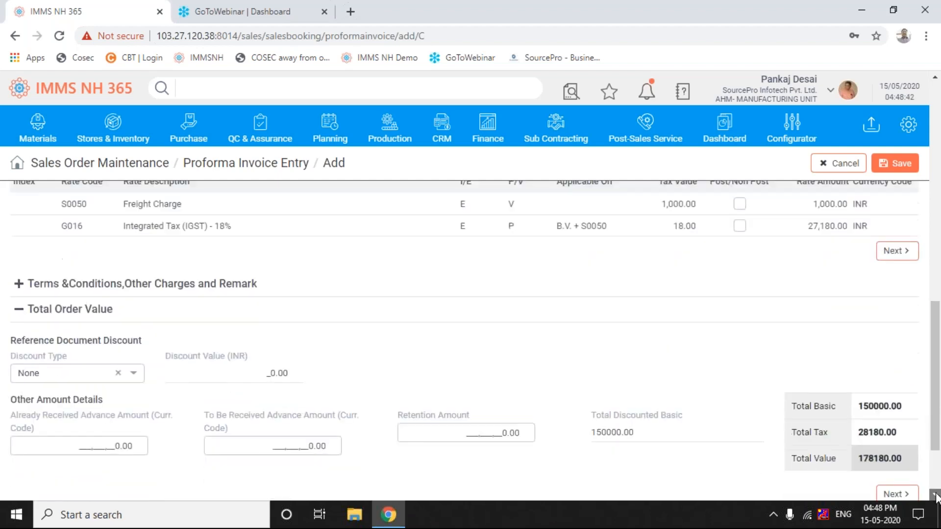
pyautogui.click(936, 495)
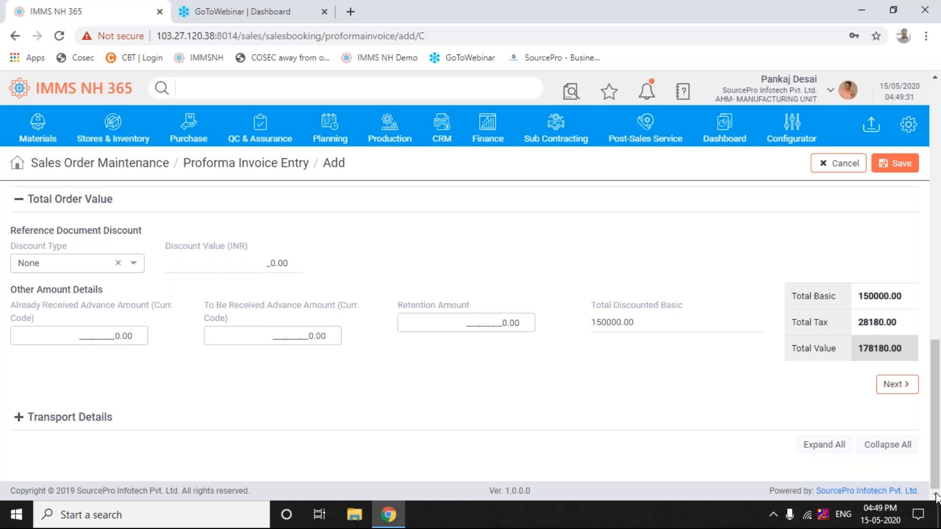
pyautogui.moveTo(934, 466); pyautogui.dragTo(933, 439)
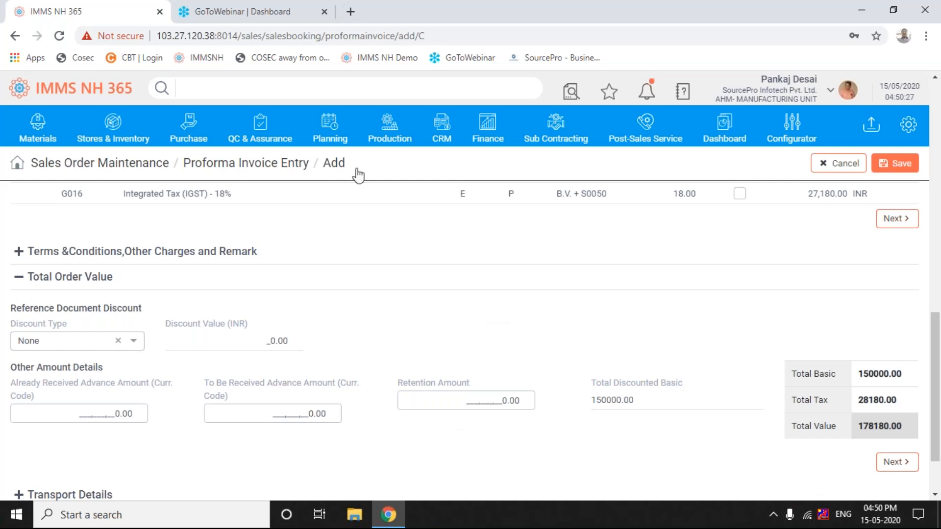
# Step: Open the Proforma Invoice Print form from the CRM sales order maintenance functions
pyautogui.click(444, 129)
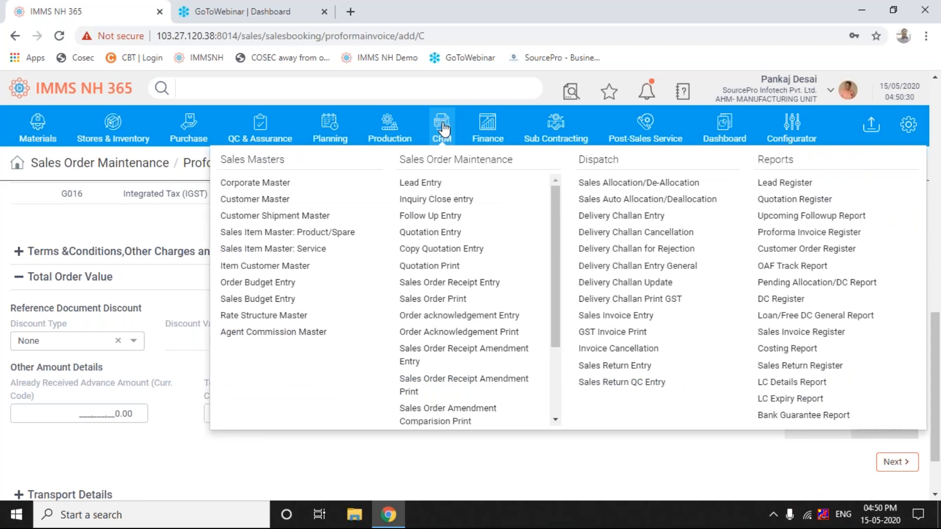
pyautogui.scroll(-3, 553, 373)
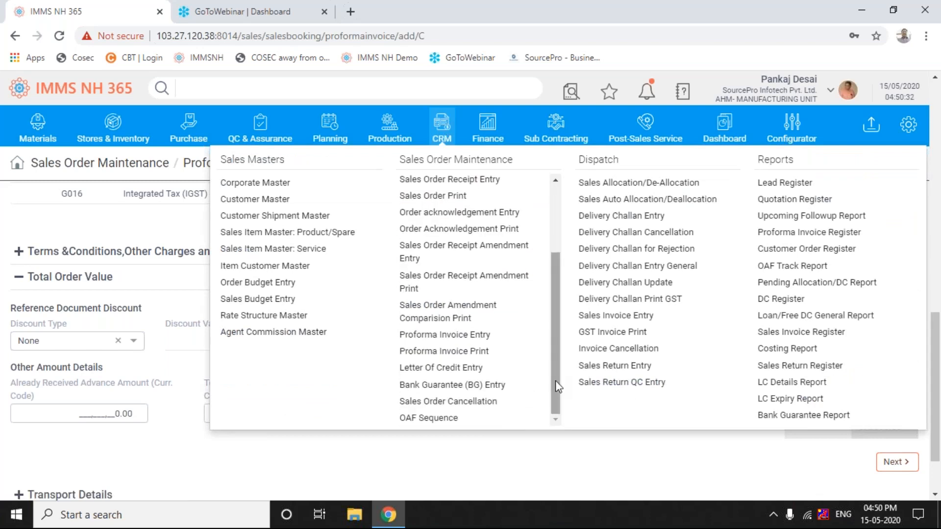
pyautogui.click(465, 357)
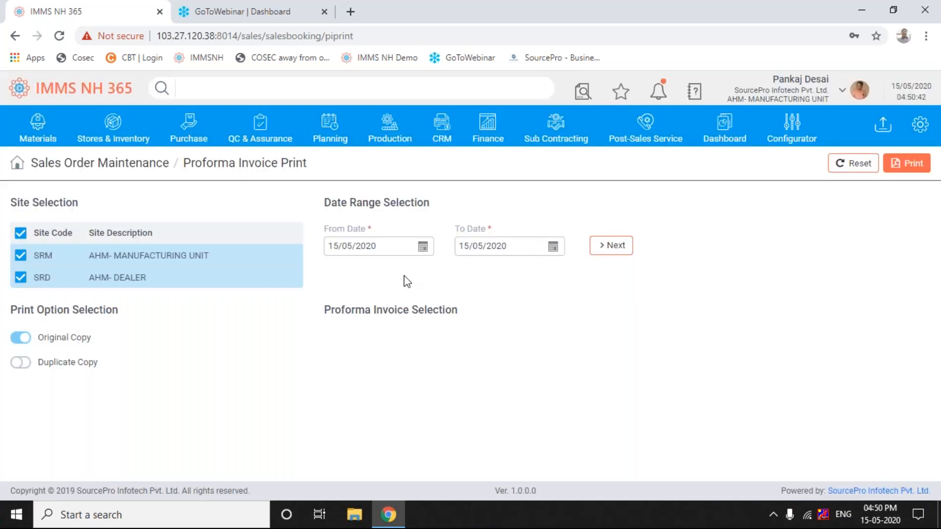
# Step: List the proforma invoices dated from 01/04/2019 to 15/05/2020 for printing
pyautogui.click(423, 246)
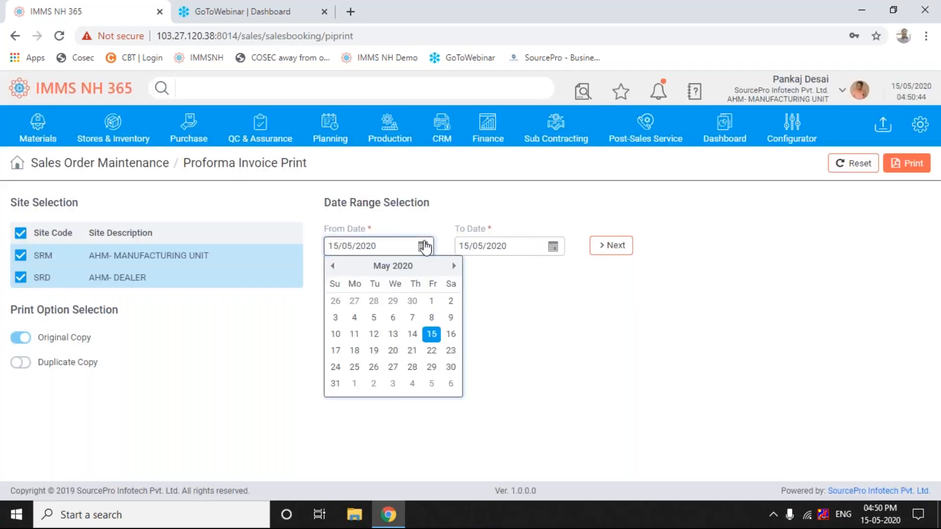
pyautogui.click(333, 266)
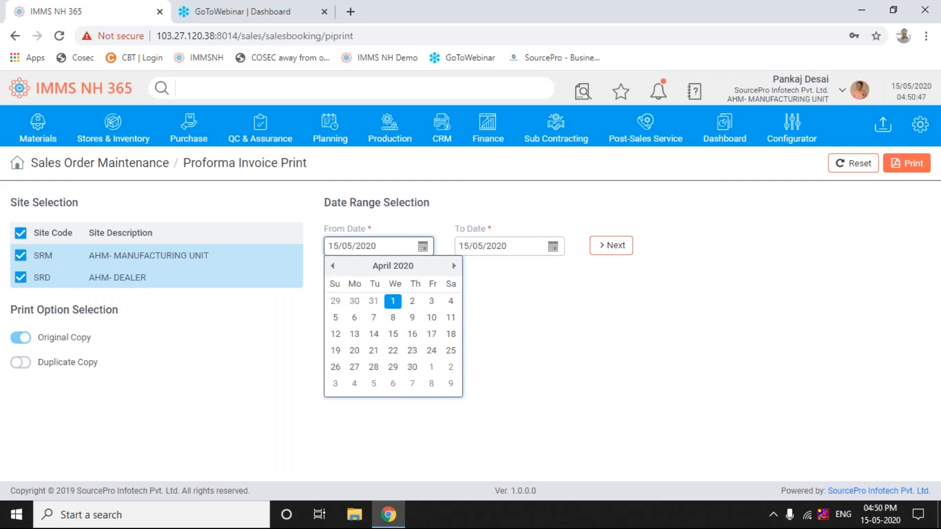
pyautogui.click(375, 268)
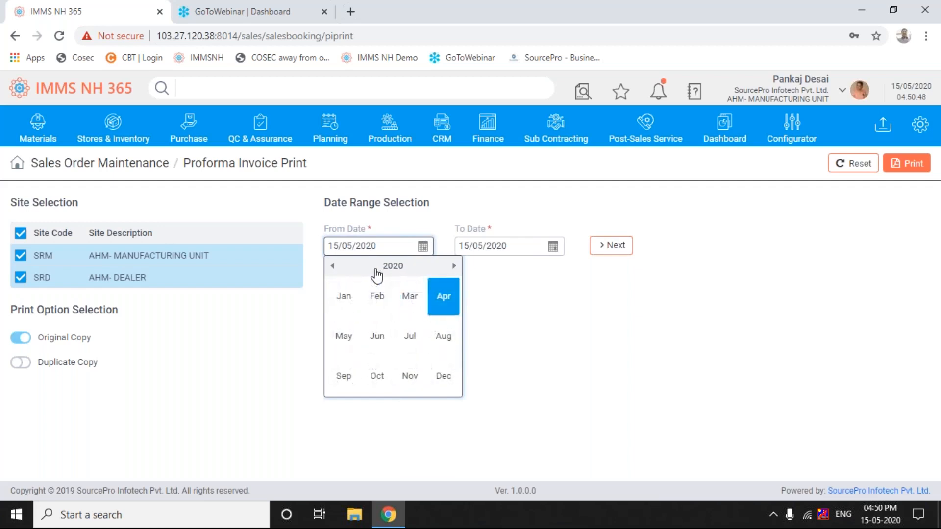
pyautogui.click(330, 266)
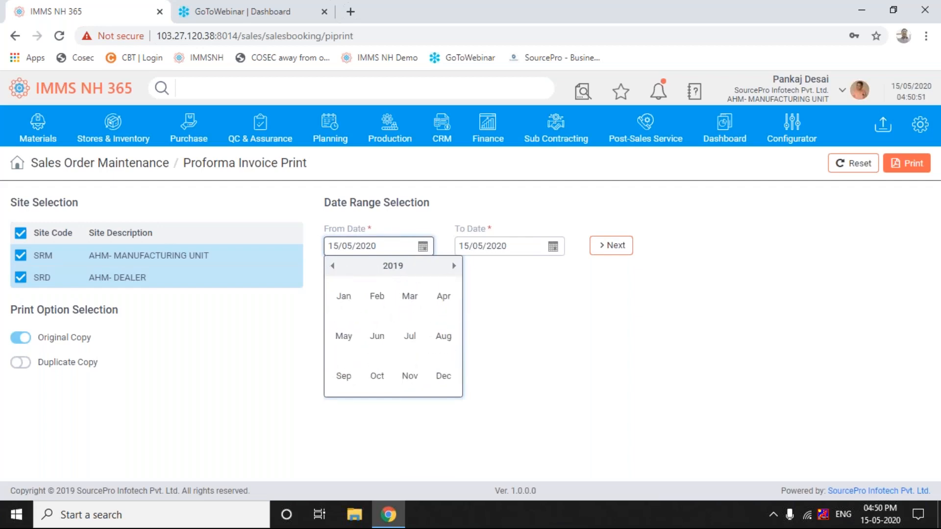
pyautogui.click(442, 298)
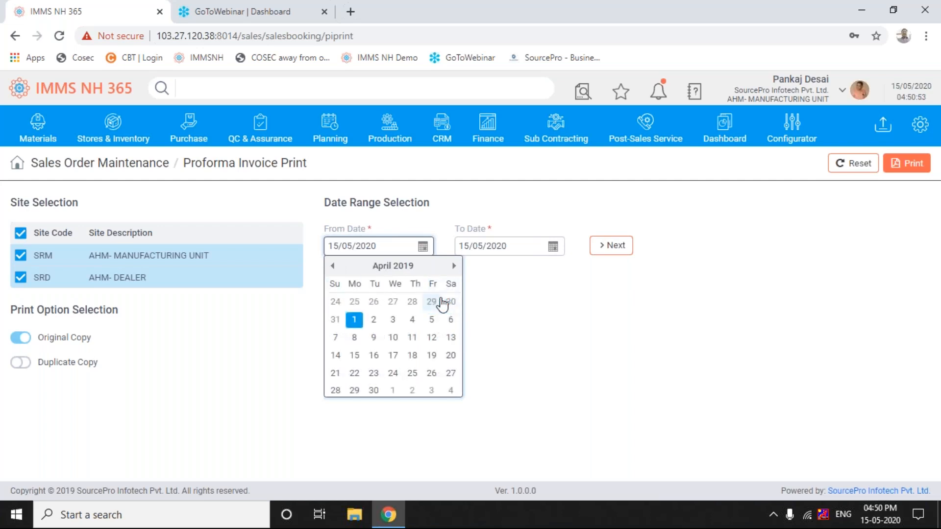
pyautogui.click(353, 319)
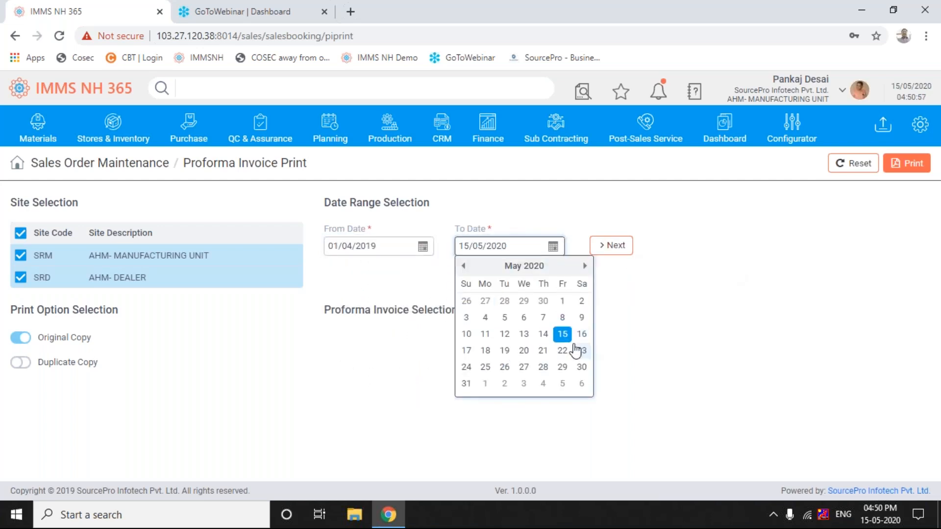
pyautogui.click(603, 337)
pyautogui.click(615, 245)
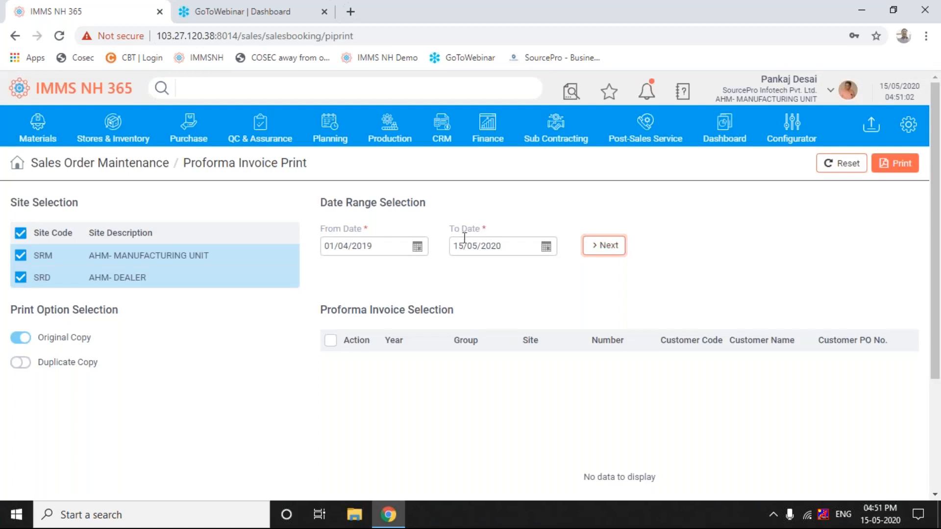
# Step: Set the From Date to 01/04/2016, keep 15/05/2020 as the To Date and list the proforma invoices again
pyautogui.click(416, 247)
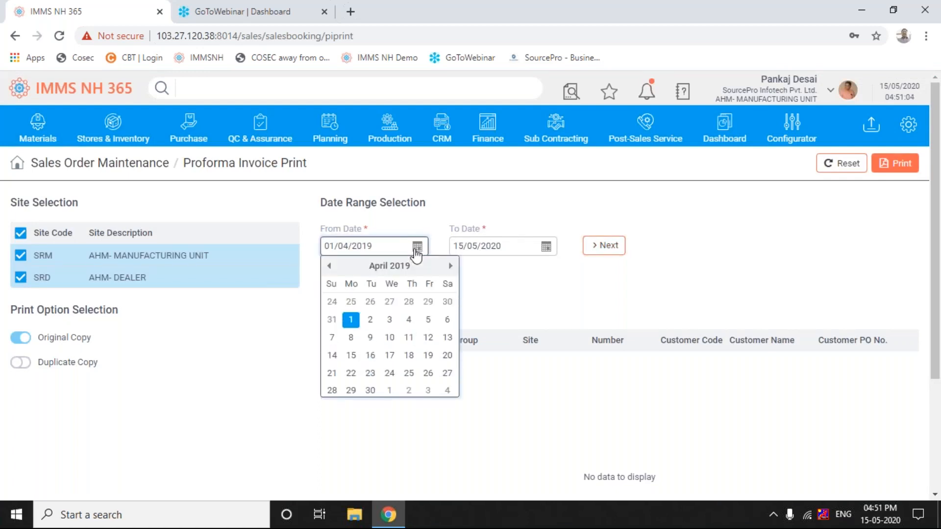
pyautogui.click(370, 269)
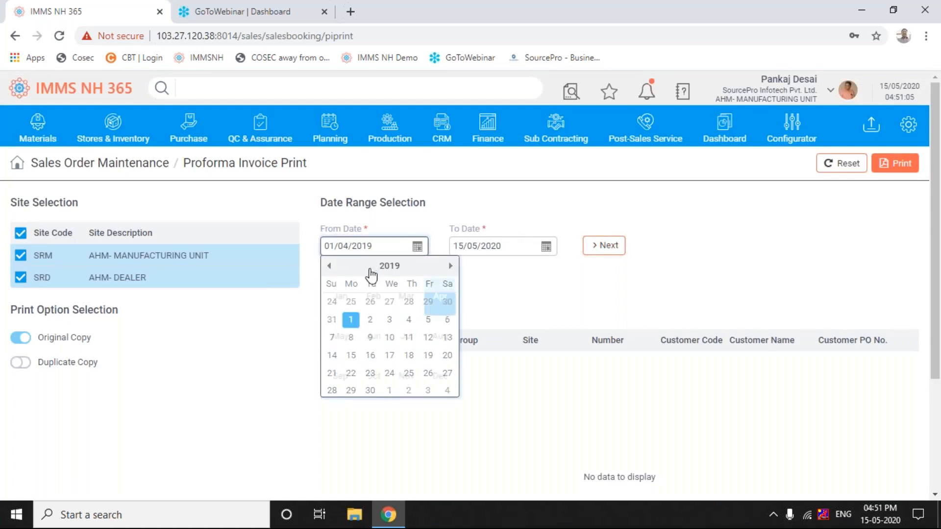
pyautogui.click(328, 266)
pyautogui.click(329, 266)
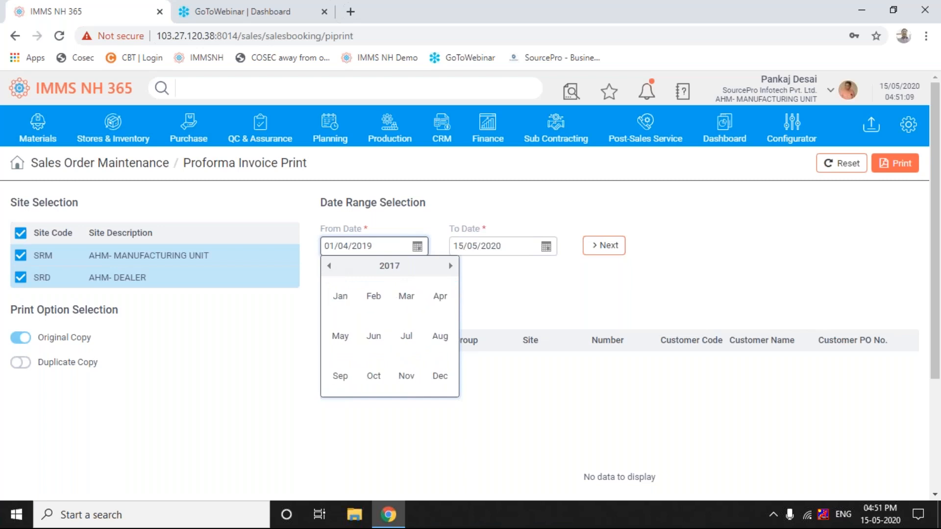
pyautogui.click(329, 265)
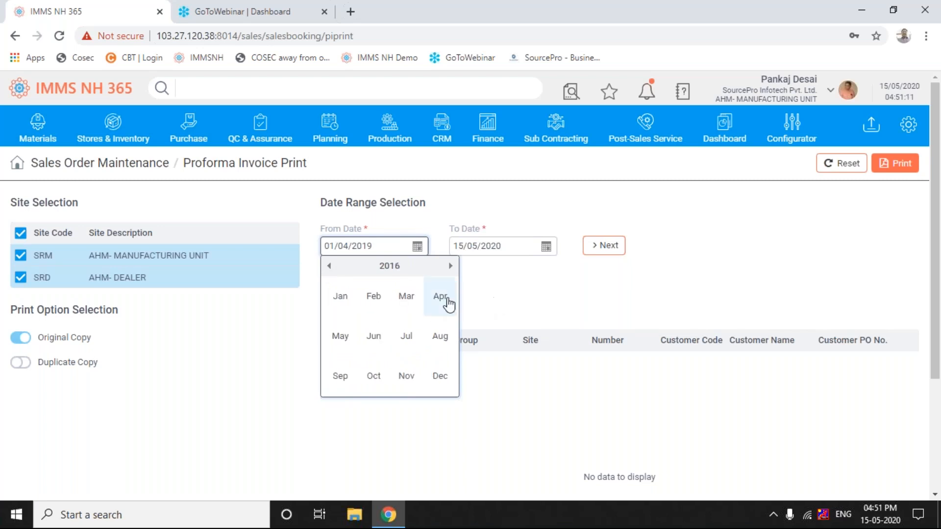
pyautogui.click(441, 296)
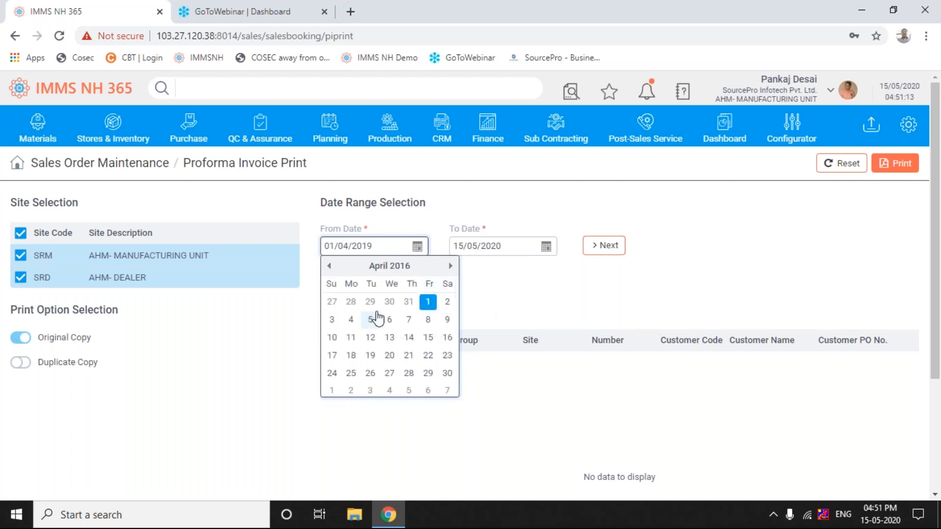
pyautogui.click(423, 304)
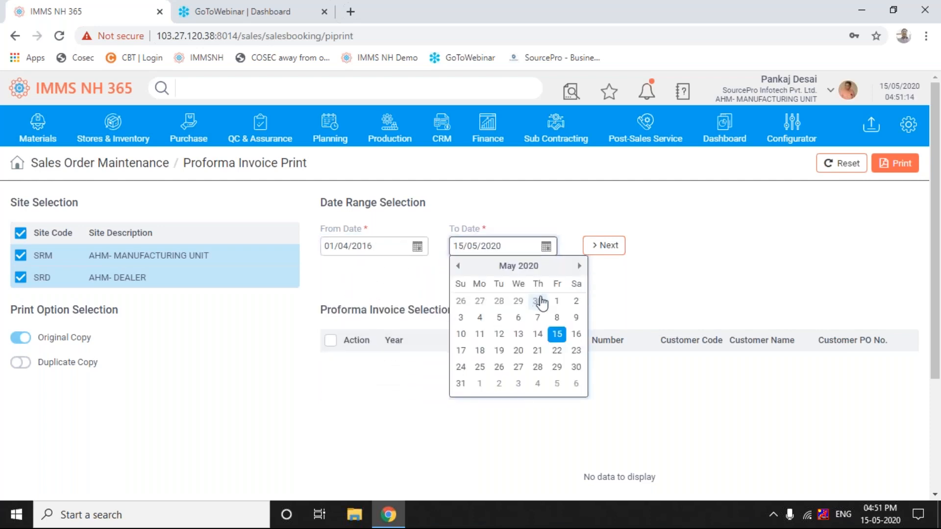
pyautogui.click(556, 334)
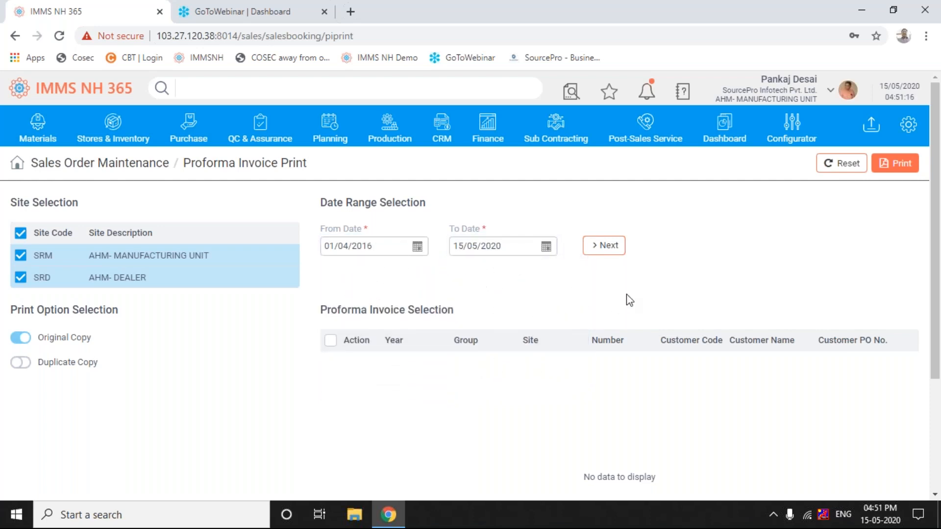
pyautogui.click(615, 249)
# Step: Extend the date range back to 01/04/2014 and list the matching proforma invoices
pyautogui.click(423, 246)
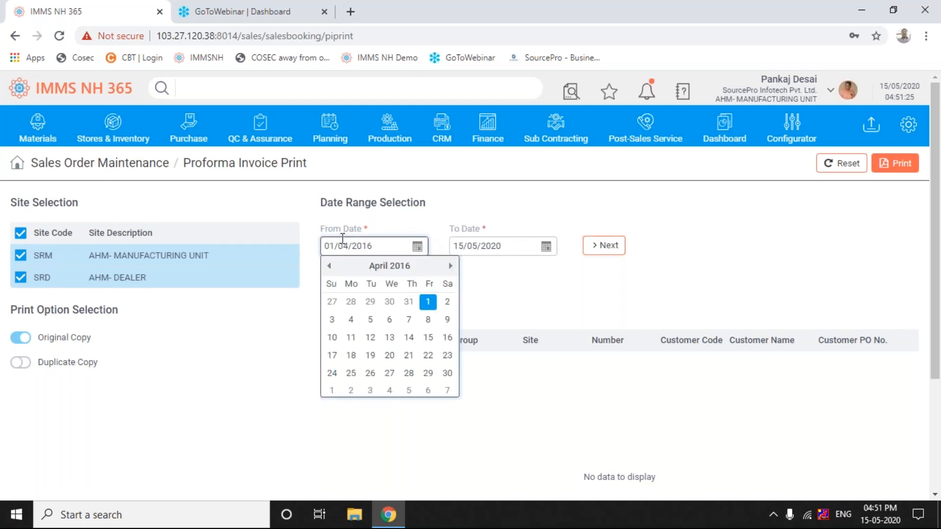
pyautogui.click(329, 266)
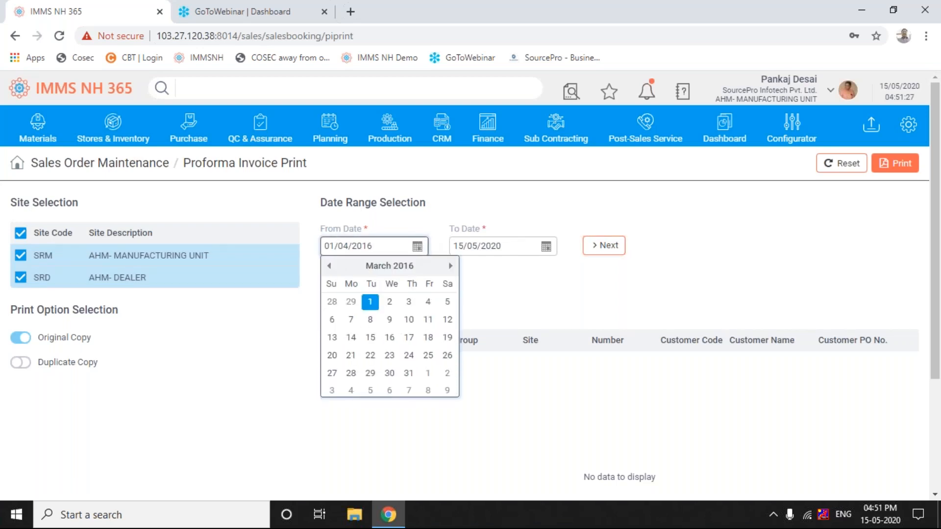
pyautogui.click(374, 268)
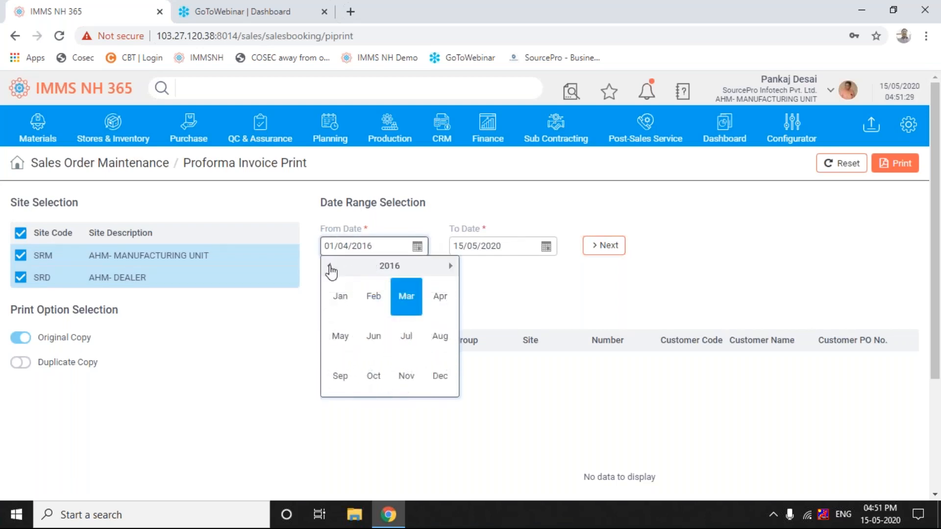
pyautogui.click(328, 265)
pyautogui.click(329, 265)
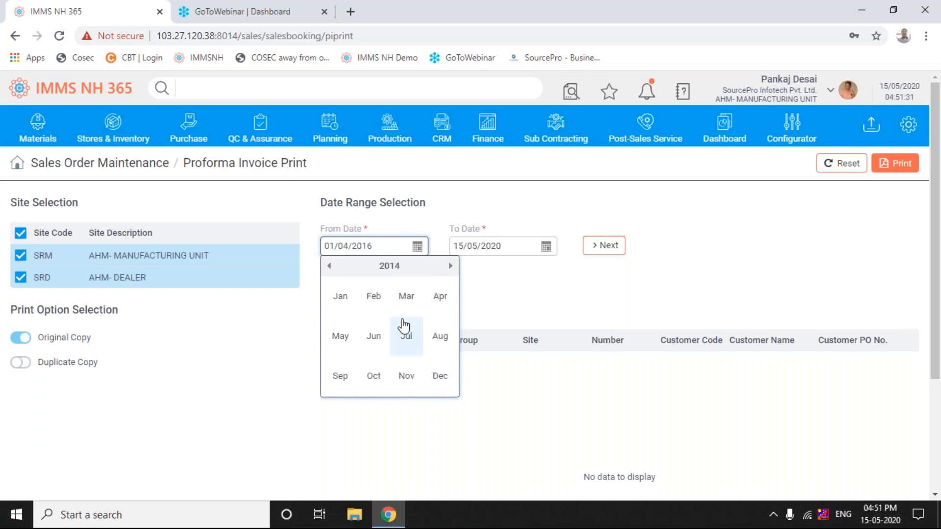
pyautogui.click(435, 300)
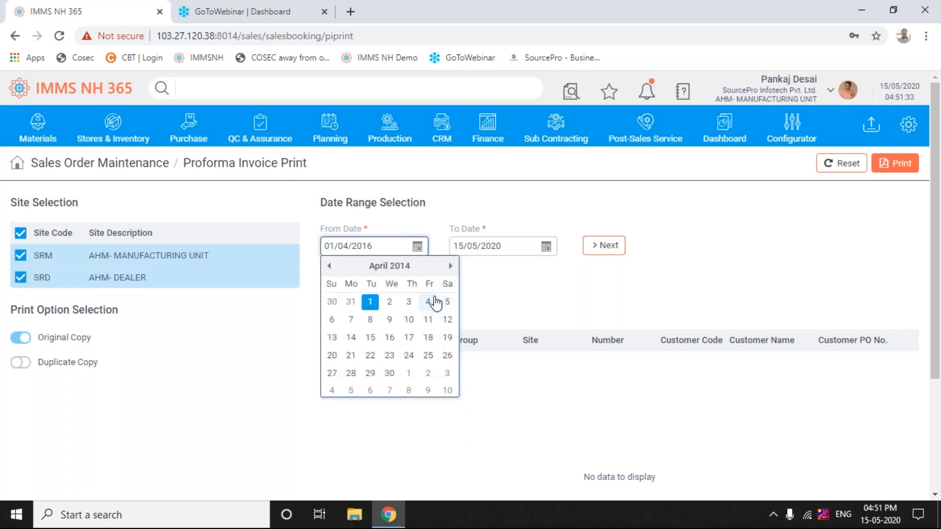
pyautogui.click(370, 304)
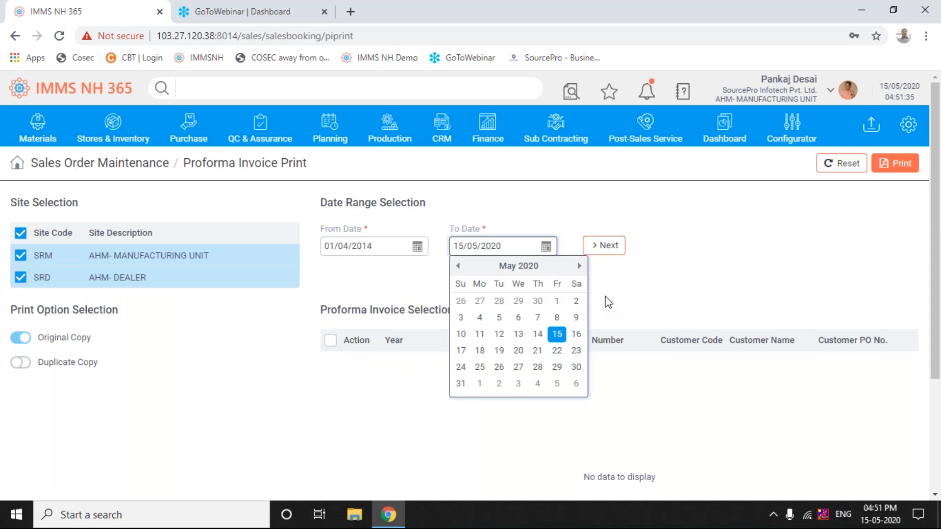
pyautogui.click(625, 298)
pyautogui.click(608, 246)
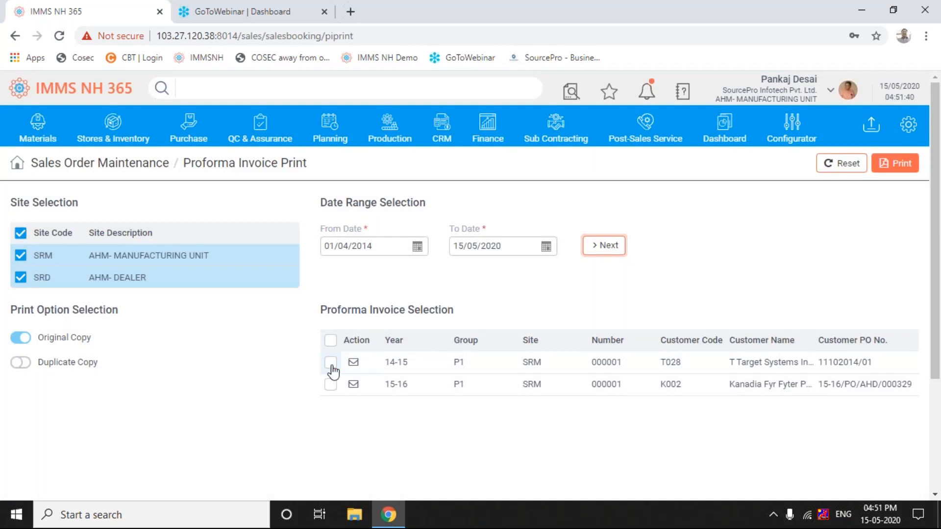
# Step: Try to print the original copy of the 14-15 proforma invoice in group P1, site SRM, and reload the page
pyautogui.click(330, 363)
pyautogui.click(899, 169)
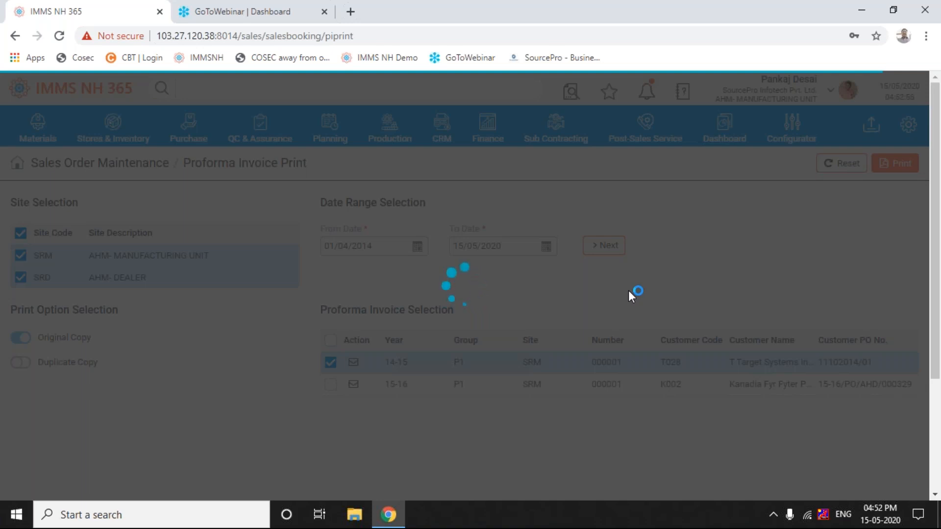
pyautogui.press('F5')
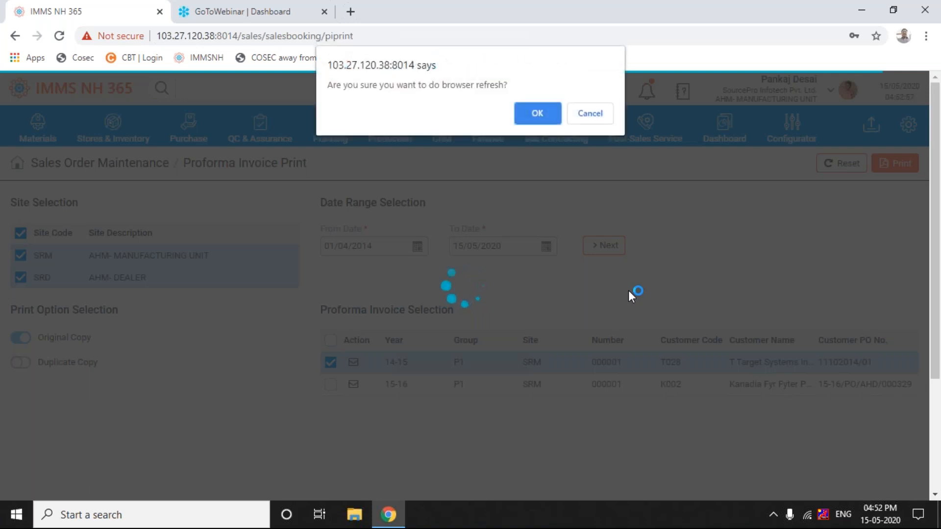
pyautogui.press('Return')
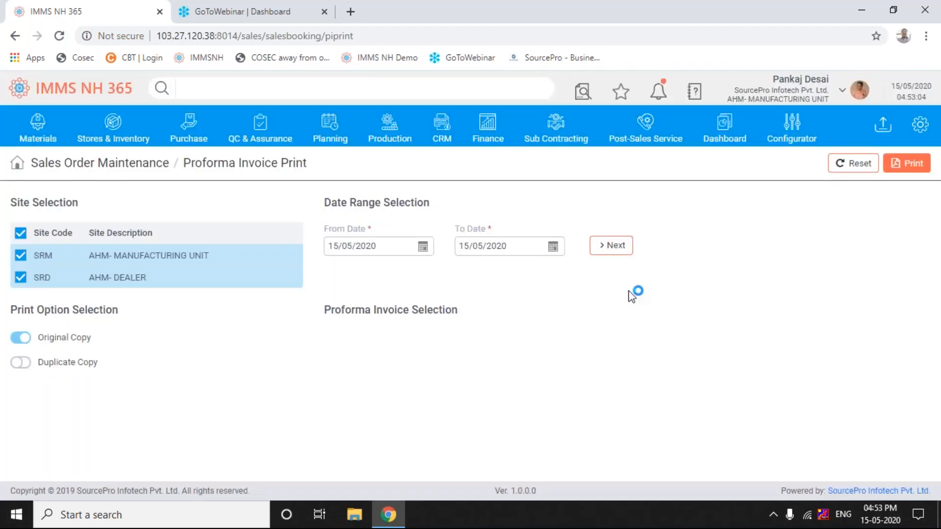
# Step: Open the Sales Order Receipt Amendment Print screen to view its amendment selection and print options
pyautogui.click(448, 130)
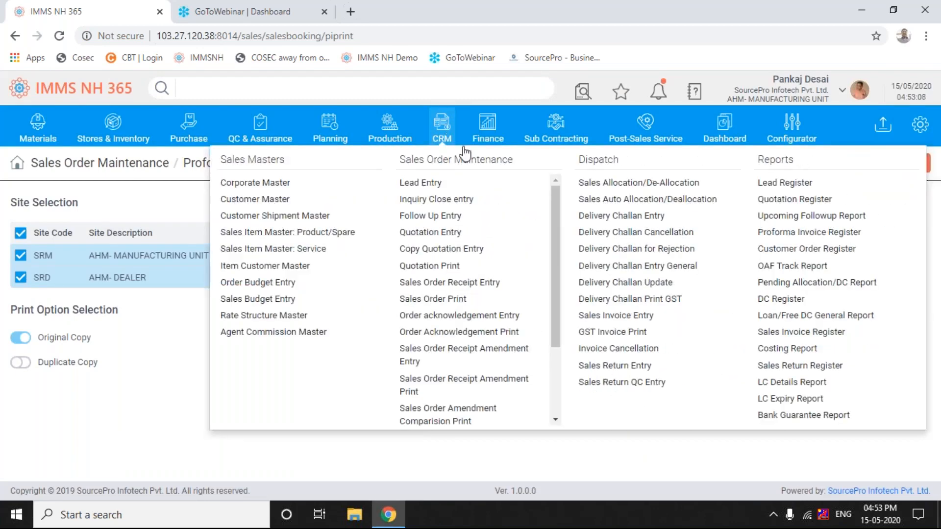
pyautogui.scroll(-3, 559, 385)
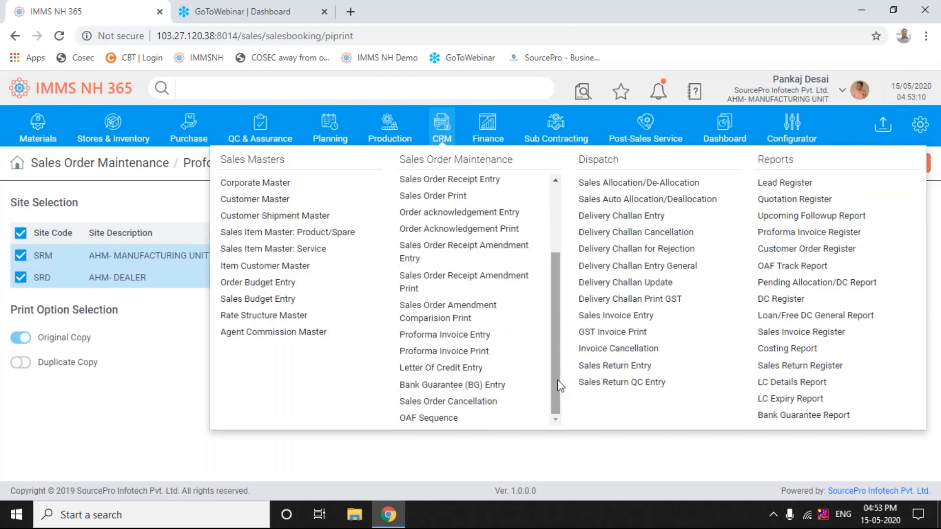
pyautogui.click(490, 280)
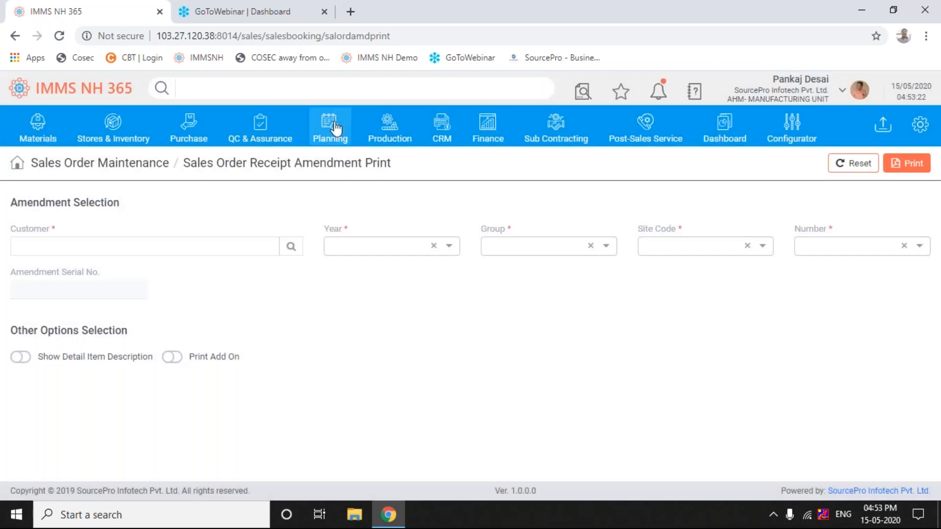
# Step: Open the first record in the Sales Order Receipt Amendment Entry list, for Reliance Brands Limited, and review its sales order details
pyautogui.click(432, 130)
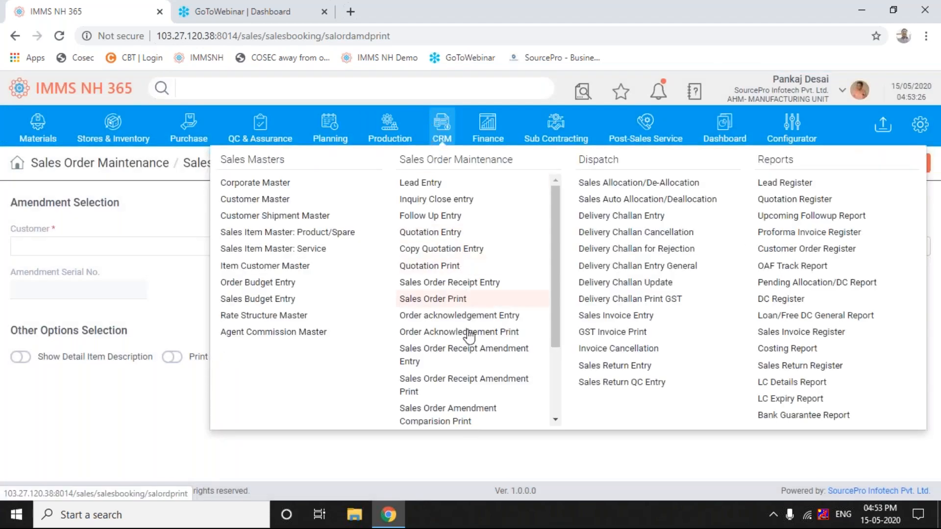
pyautogui.click(473, 356)
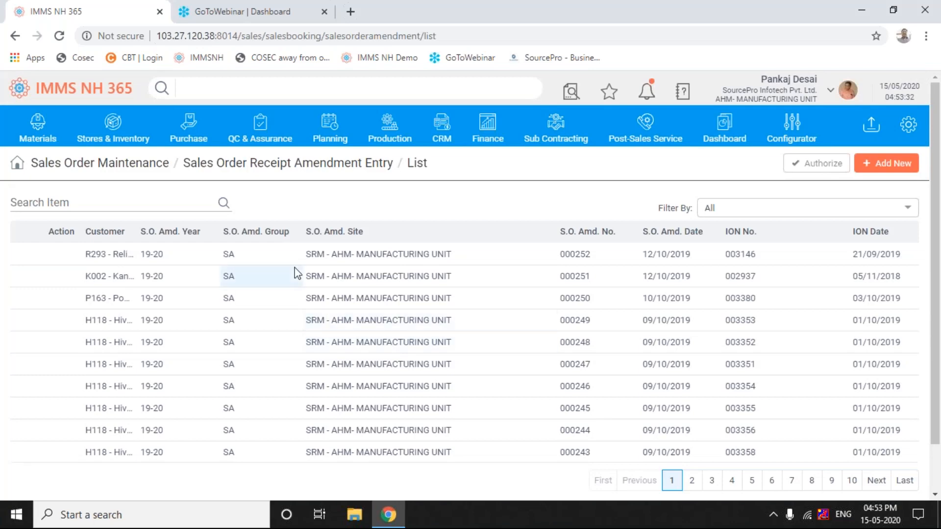
pyautogui.click(317, 256)
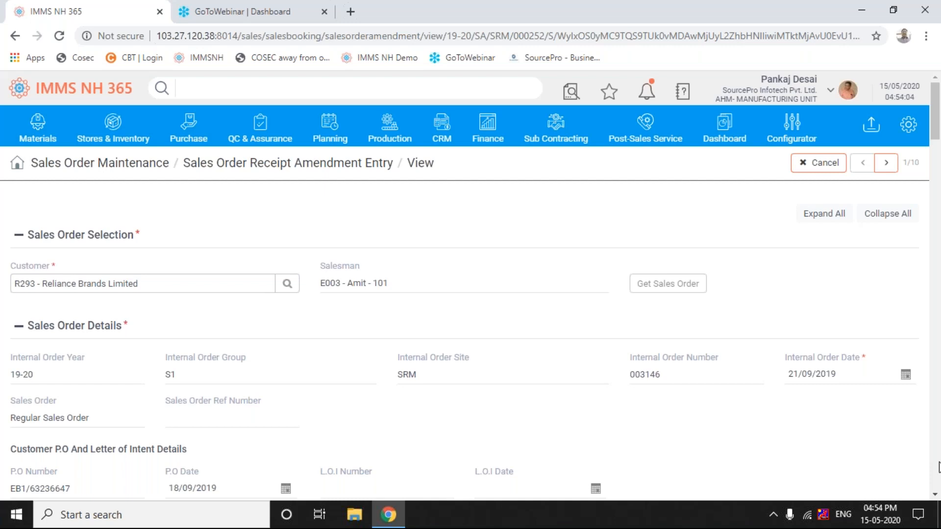
pyautogui.click(934, 496)
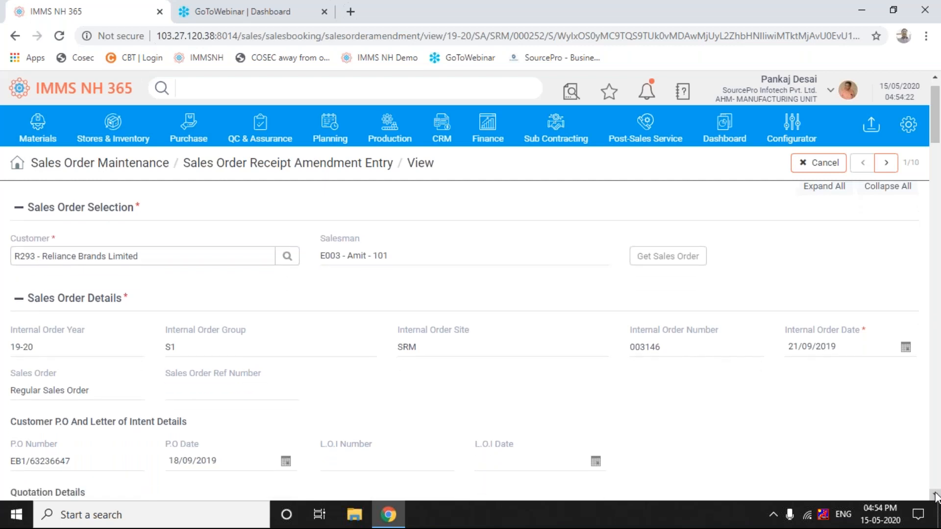
pyautogui.click(934, 496)
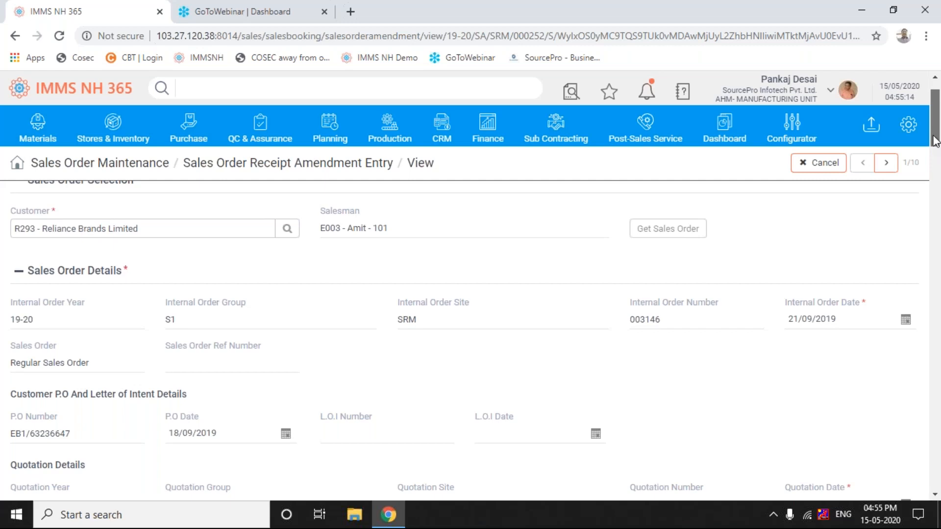
pyautogui.moveTo(936, 150); pyautogui.dragTo(929, 128)
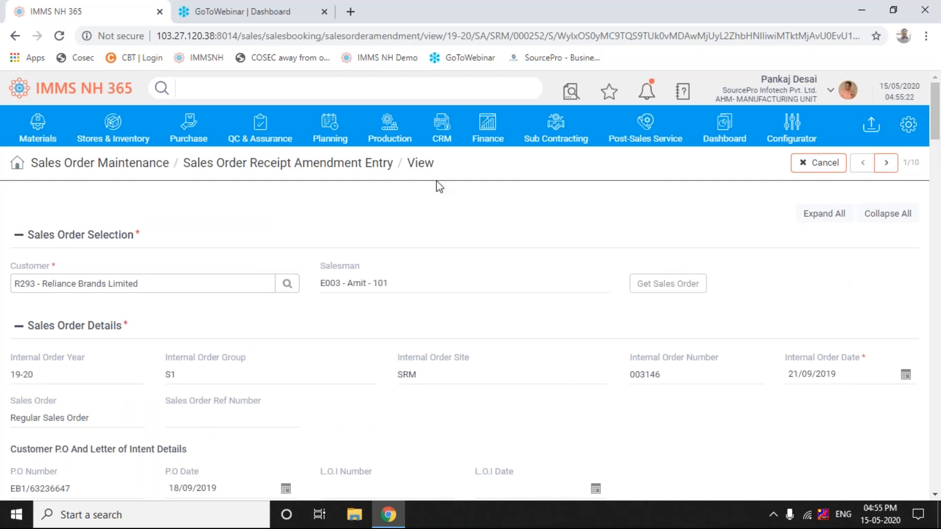
# Step: View the topmost A to Z Industrial order in Sales Order Receipt Entry and review its terms, total order value and delivery schedules
pyautogui.click(442, 131)
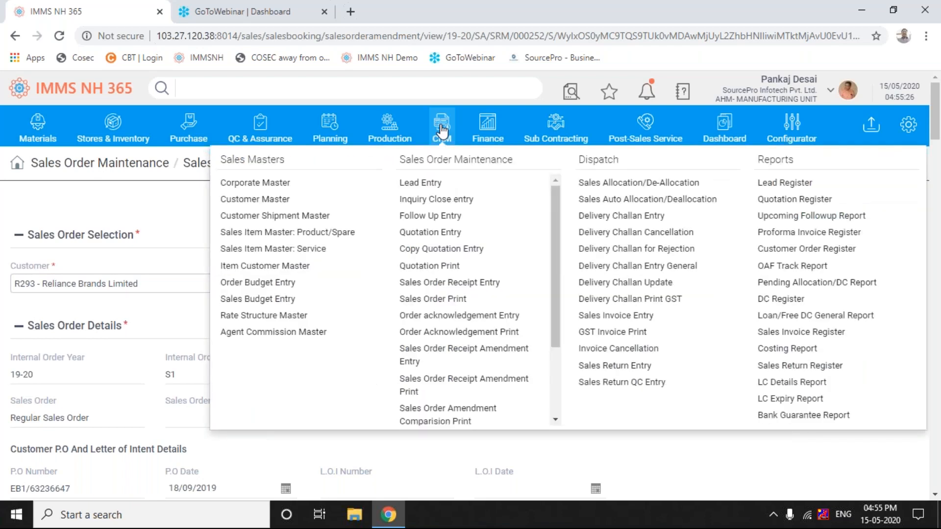
pyautogui.click(442, 283)
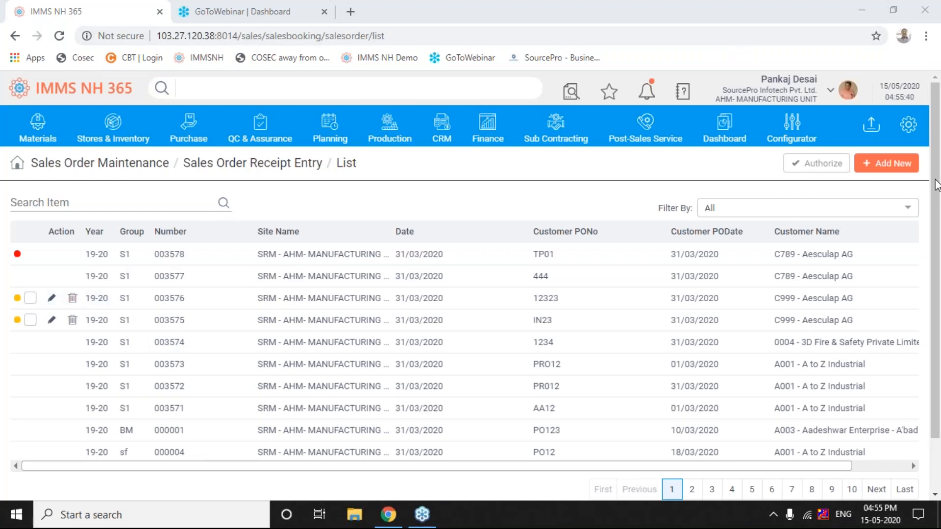
pyautogui.click(176, 365)
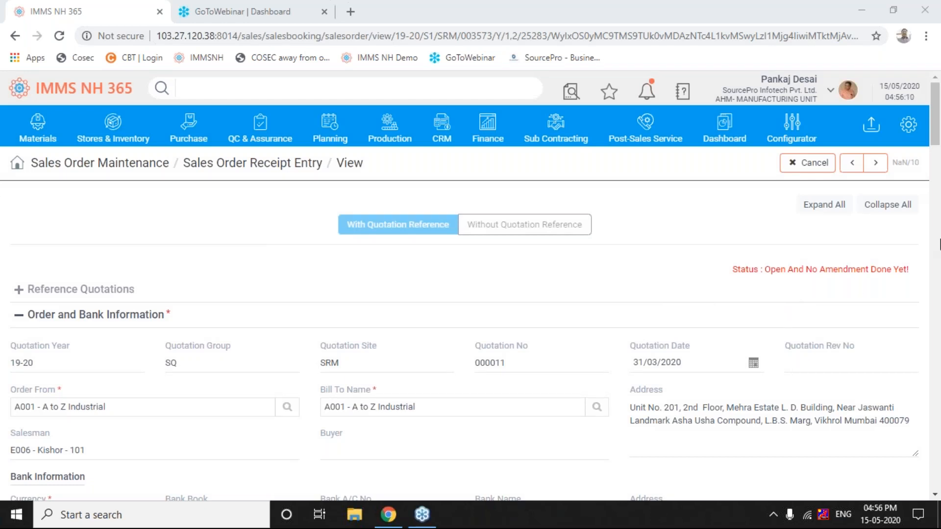
pyautogui.click(936, 495)
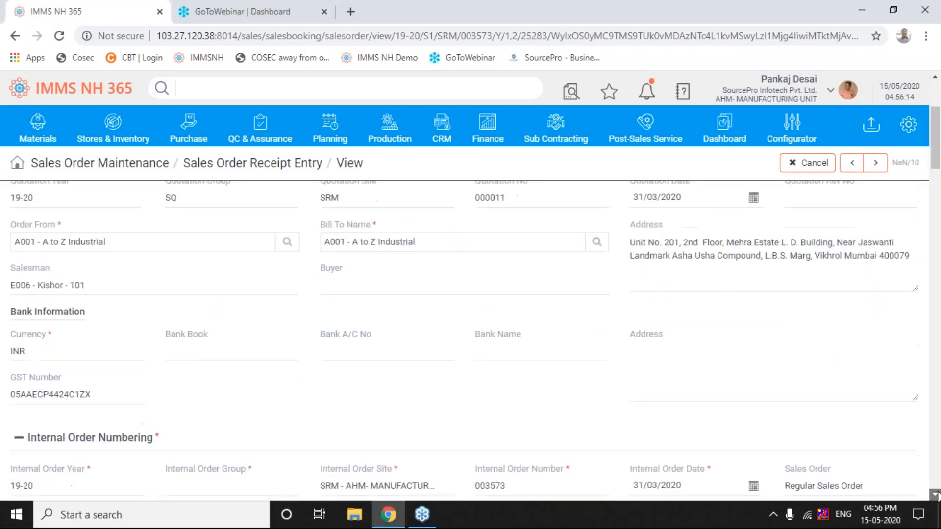
pyautogui.scroll(-10, 934, 330)
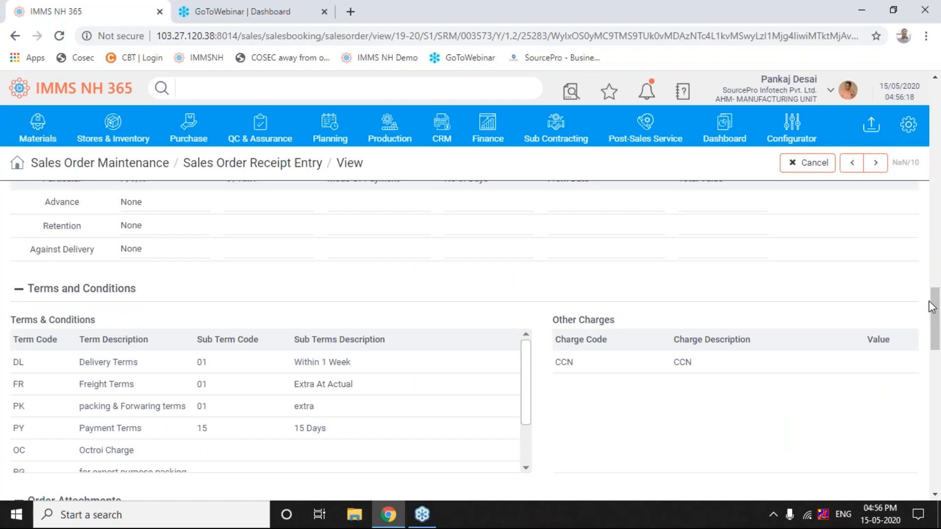
pyautogui.scroll(1, 932, 307)
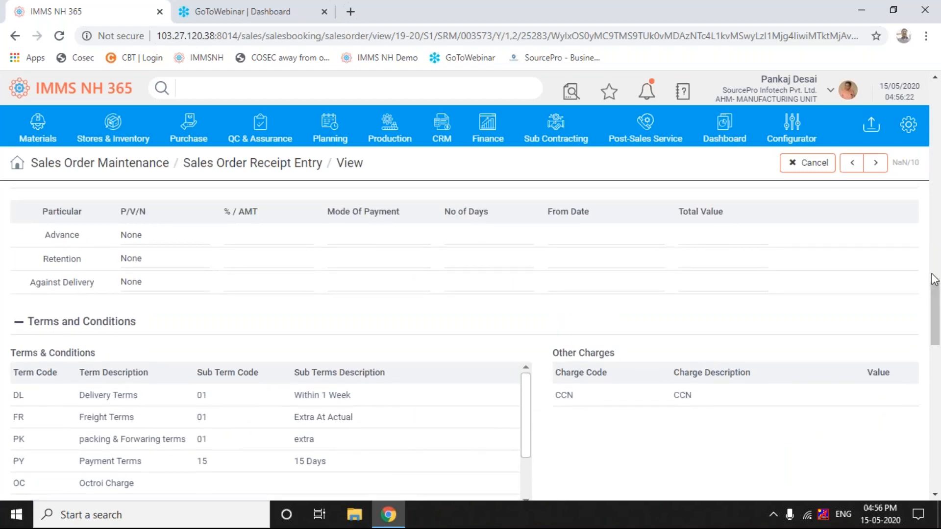
pyautogui.click(933, 279)
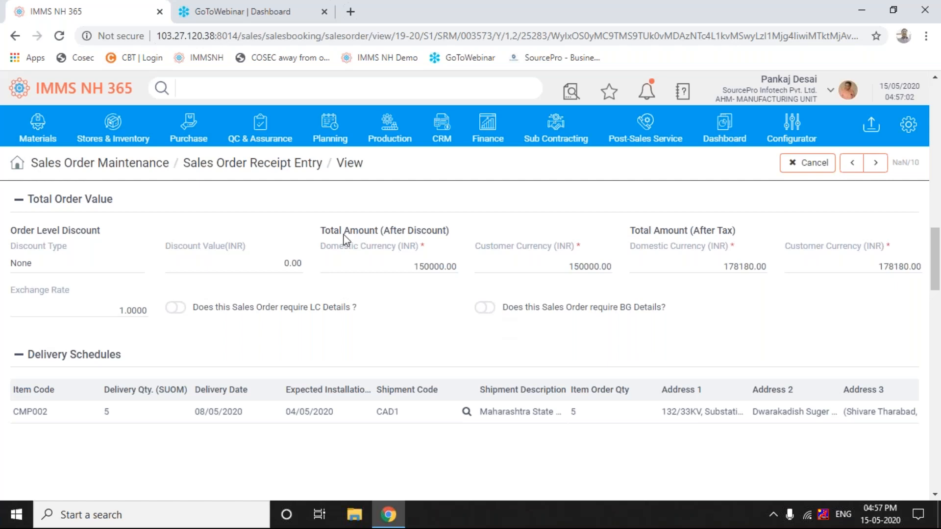
# Step: Open the first Letter Of Credit Entry record for editing and review its letter of credit details through Last Date Of Negotiation
pyautogui.click(439, 132)
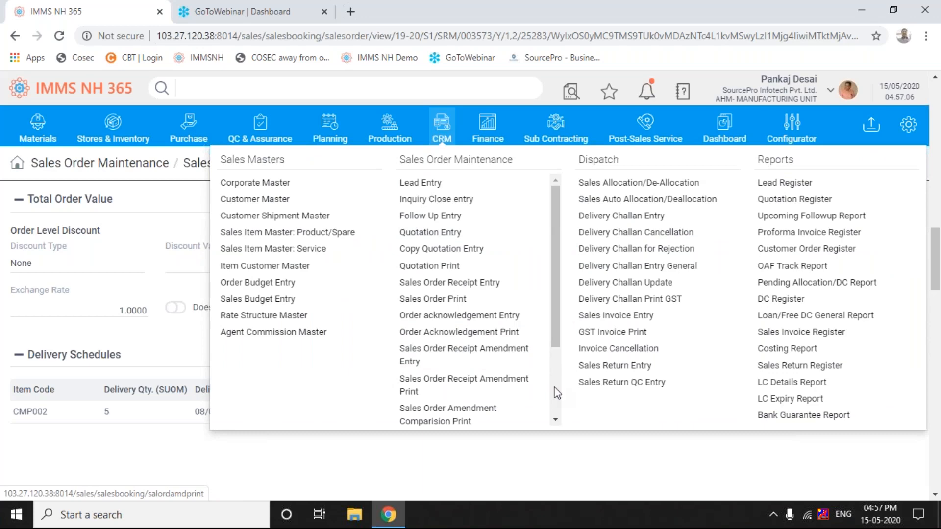
pyautogui.scroll(-5, 554, 389)
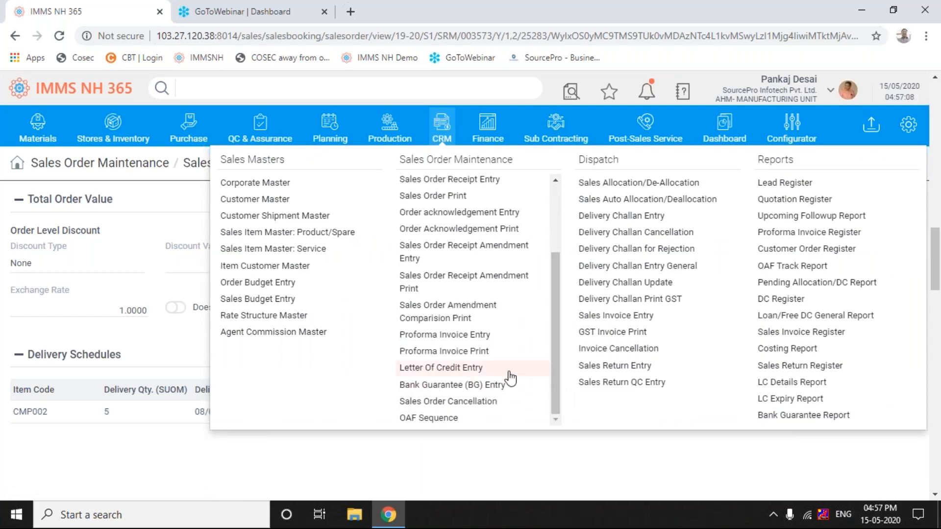
pyautogui.click(455, 371)
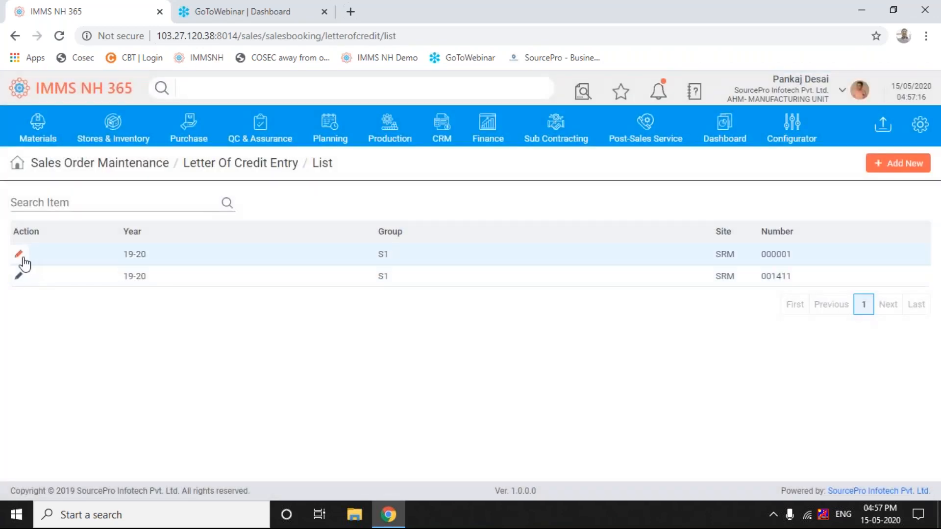
pyautogui.click(23, 259)
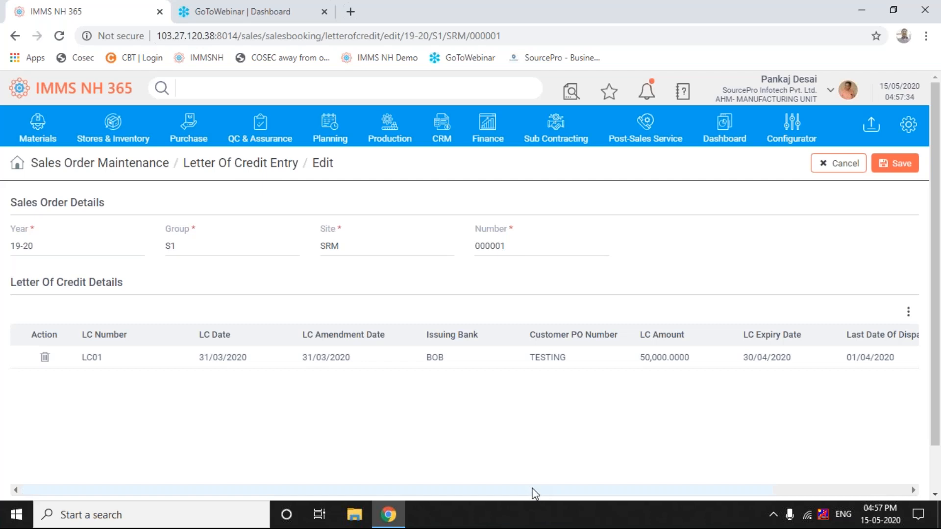
pyautogui.moveTo(534, 493); pyautogui.dragTo(510, 496)
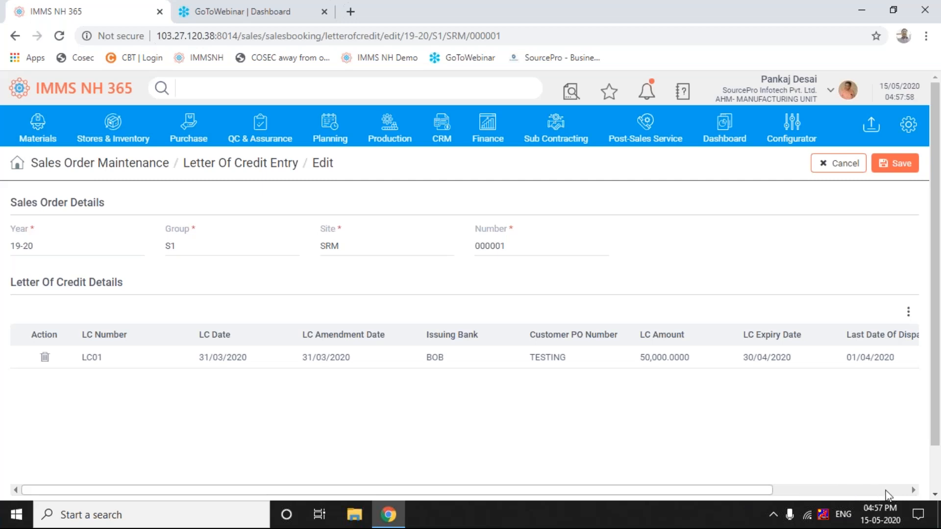
pyautogui.click(885, 490)
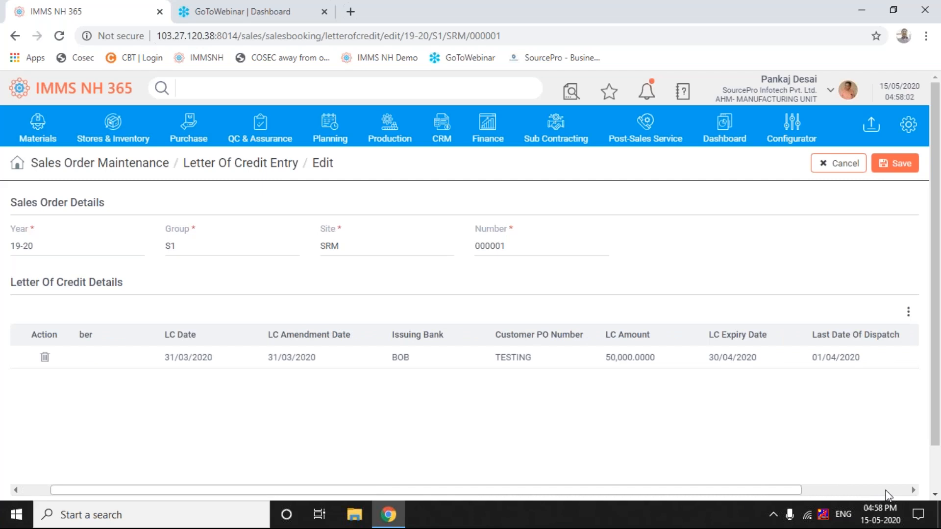
pyautogui.click(886, 491)
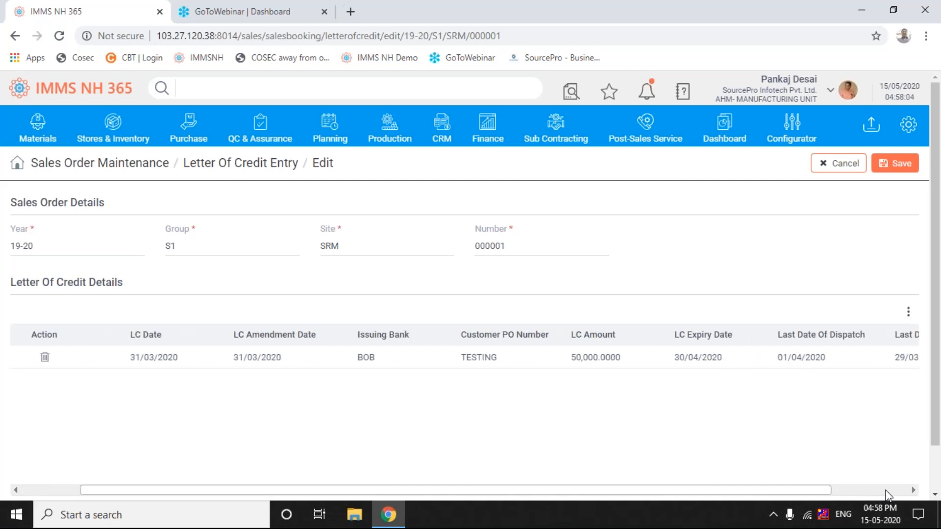
pyautogui.click(885, 491)
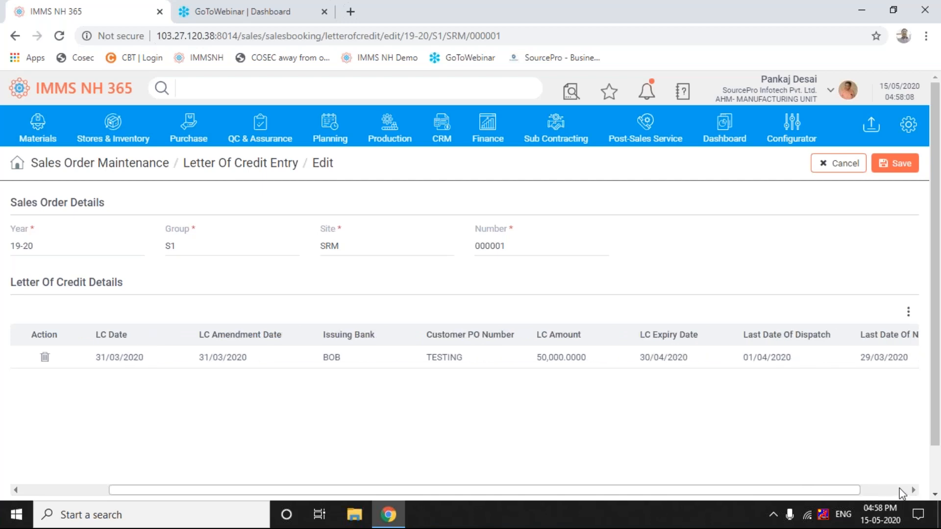
pyautogui.click(900, 489)
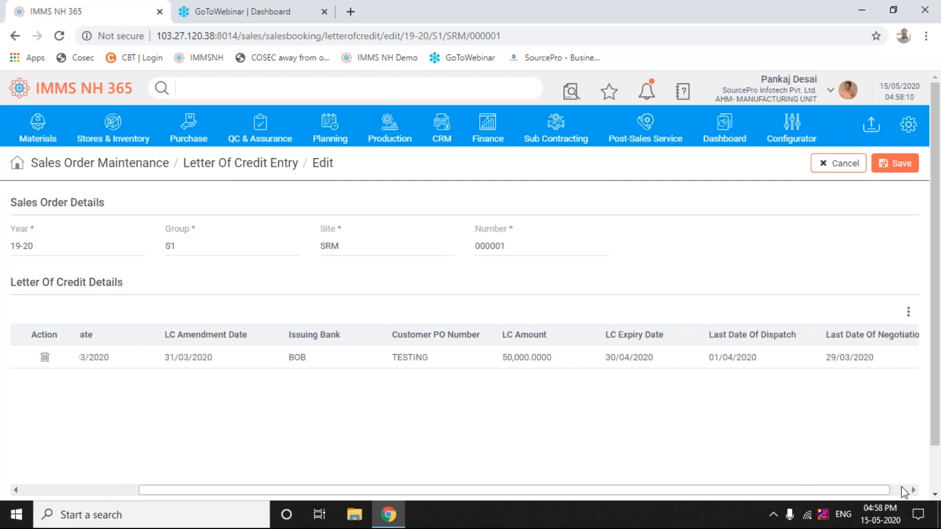
pyautogui.click(900, 489)
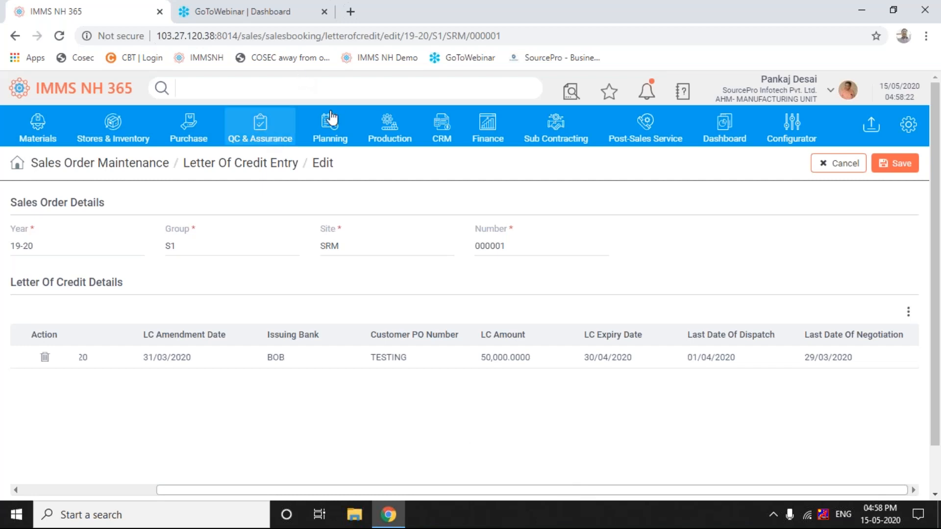
# Step: Open the Zodiac Energy Ltd. record in Bank Guarantee (BG) Entry for editing and review its guarantee details through FDR Number
pyautogui.click(451, 136)
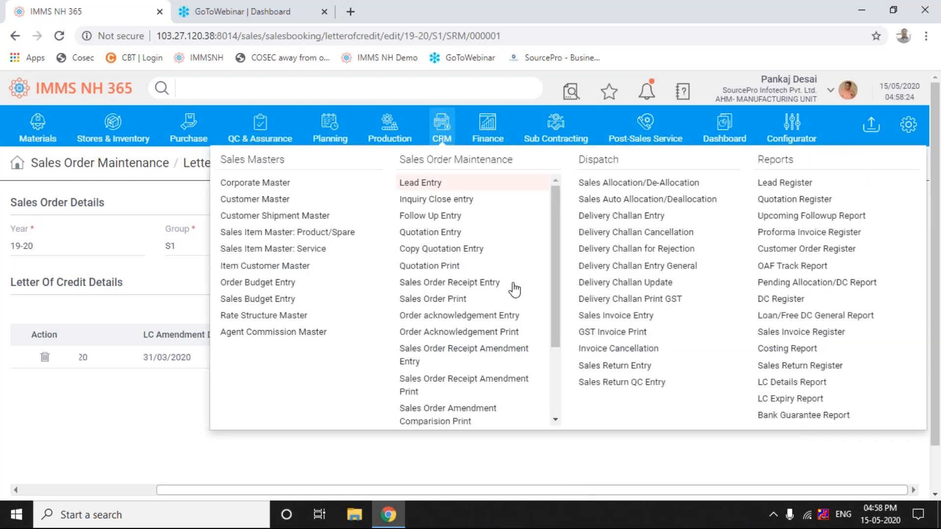
pyautogui.scroll(-1, 558, 382)
pyautogui.scroll(-3, 561, 391)
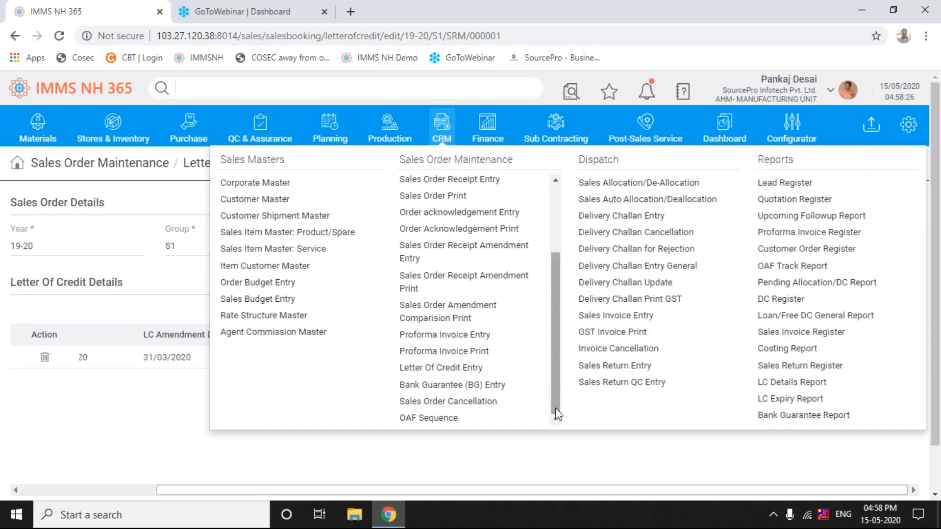
pyautogui.click(453, 387)
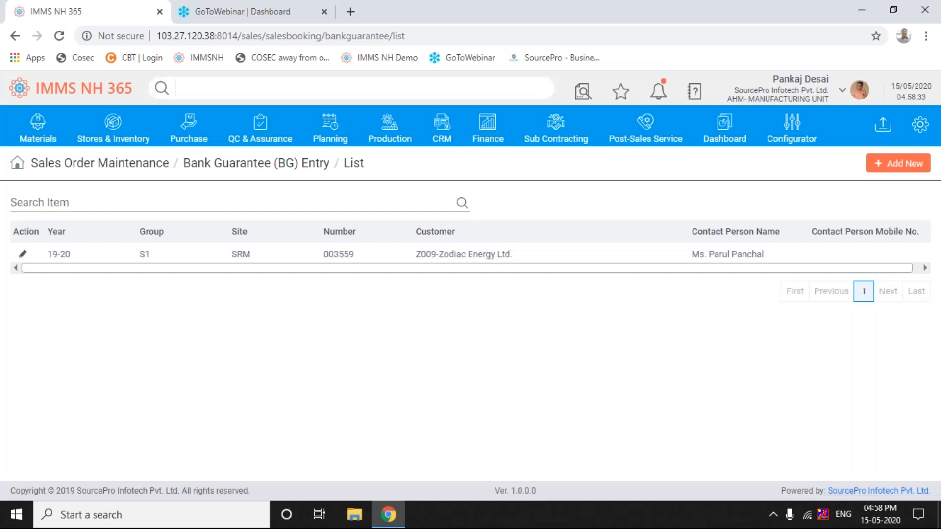
pyautogui.click(22, 255)
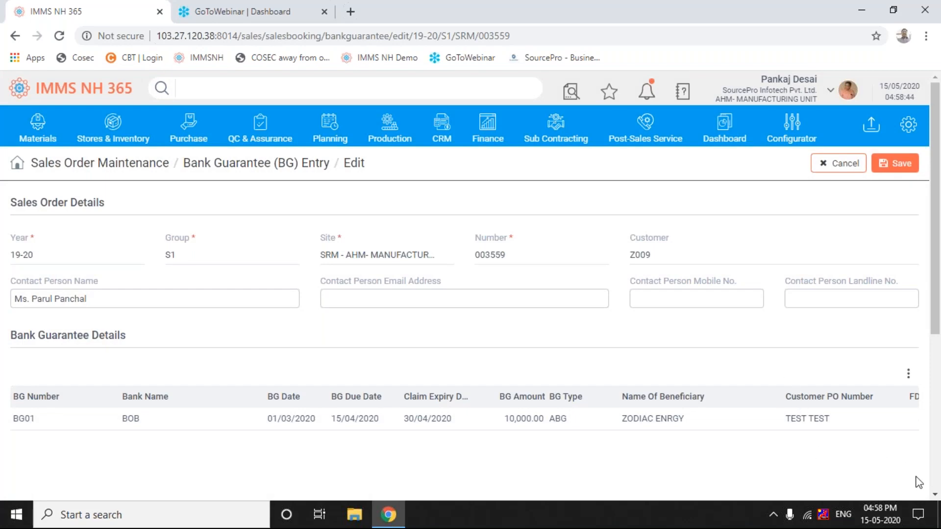
pyautogui.scroll(-3, 933, 497)
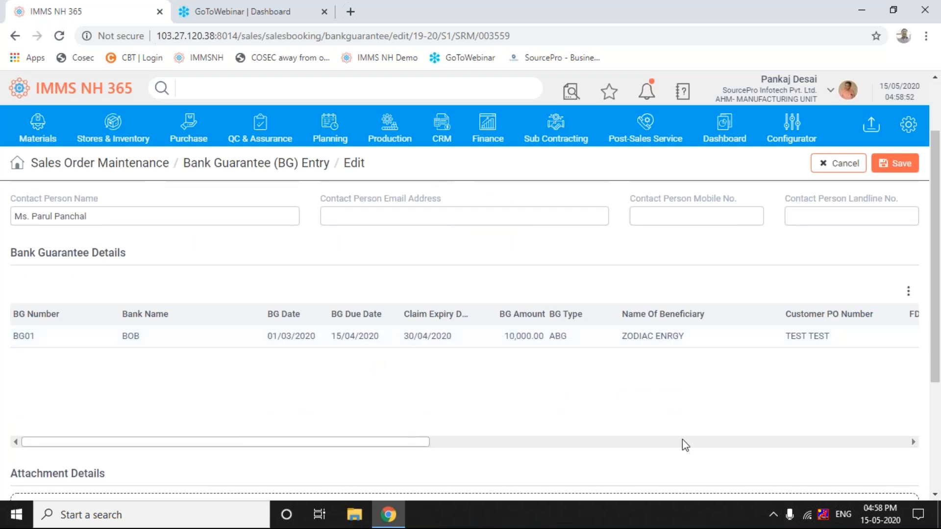
pyautogui.hscroll(1, 717, 444)
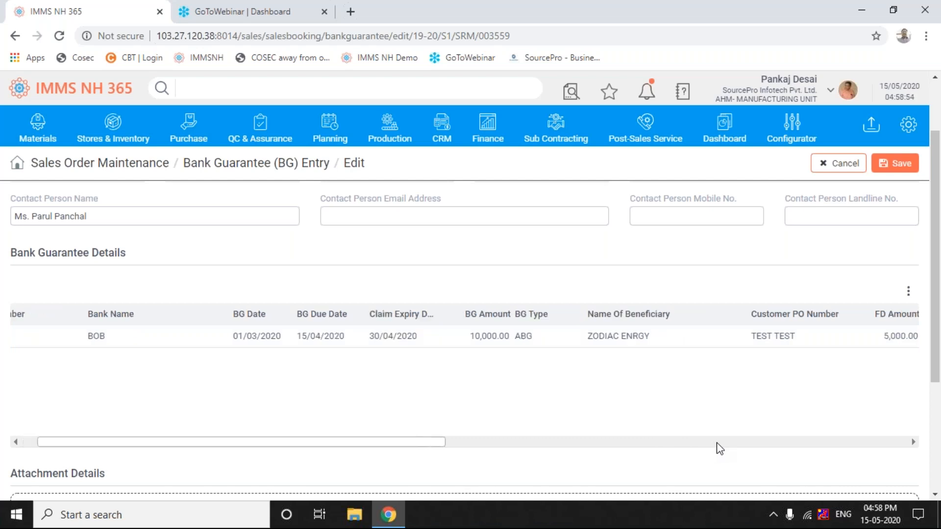
pyautogui.hscroll(1, 719, 448)
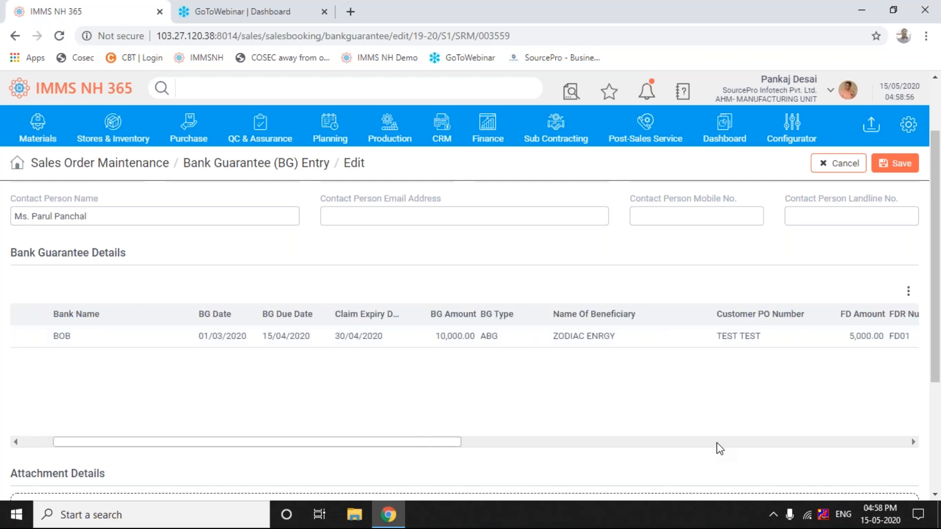
pyautogui.hscroll(2, 719, 449)
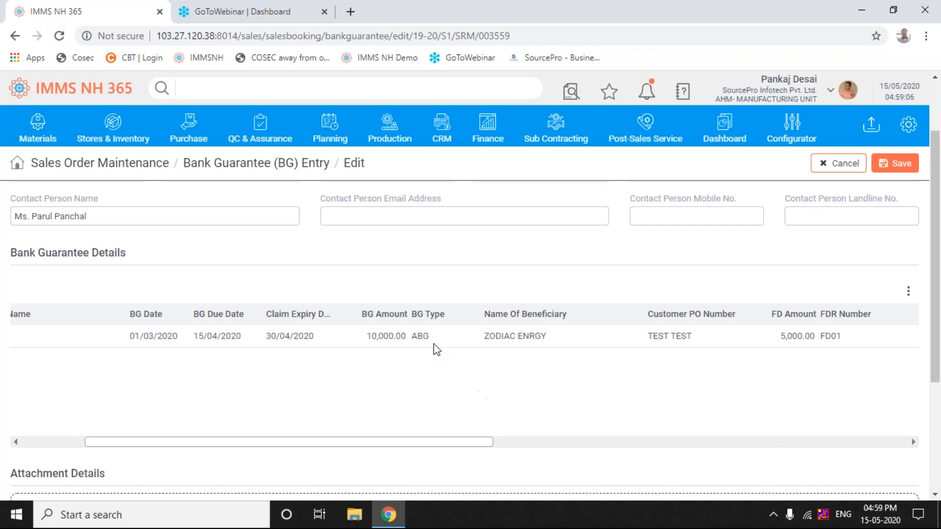
# Step: Show the available BG Type choices for the guarantee row with beneficiary ZODIAC ENRGY
pyautogui.click(433, 341)
pyautogui.click(433, 341)
pyautogui.click(433, 341)
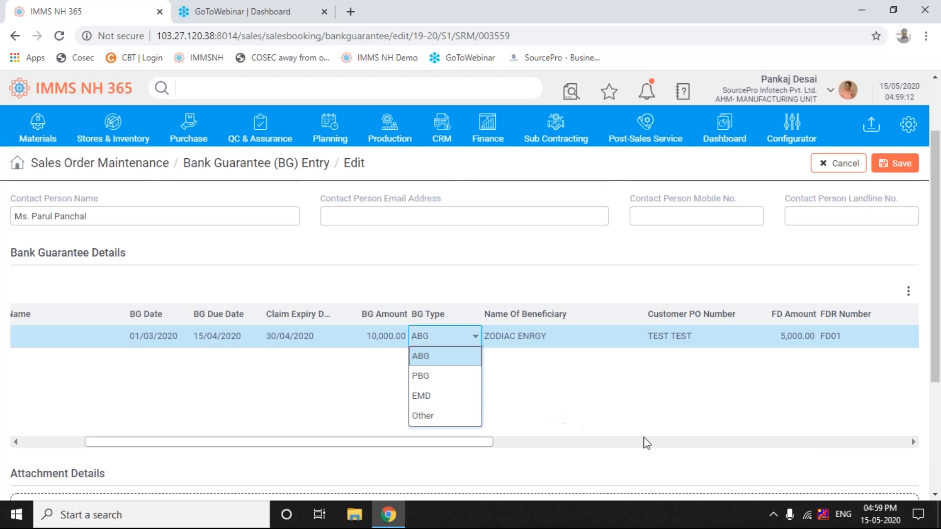
# Step: Leave the BG Type unchanged and review the remaining bank guarantee columns through FD Maturity Date, BG Close Date and Is Amd Require?
pyautogui.click(657, 415)
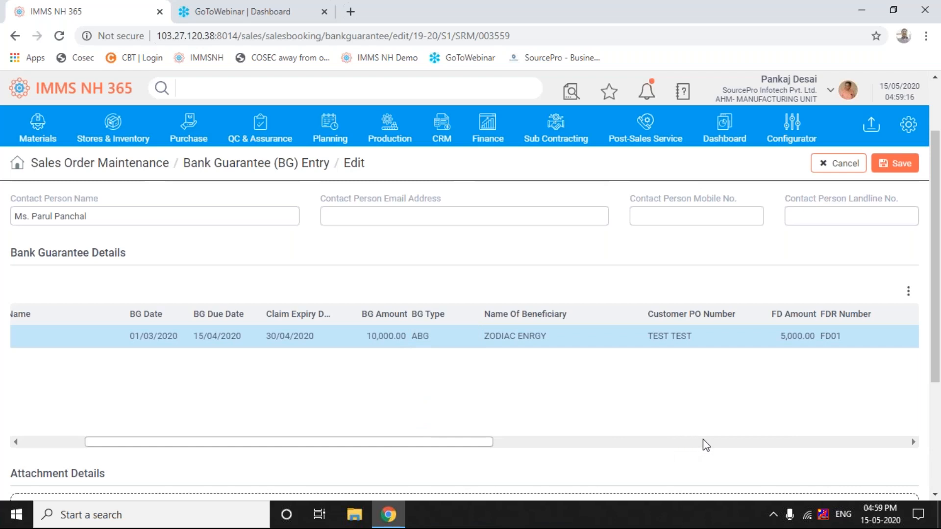
pyautogui.hscroll(1, 706, 445)
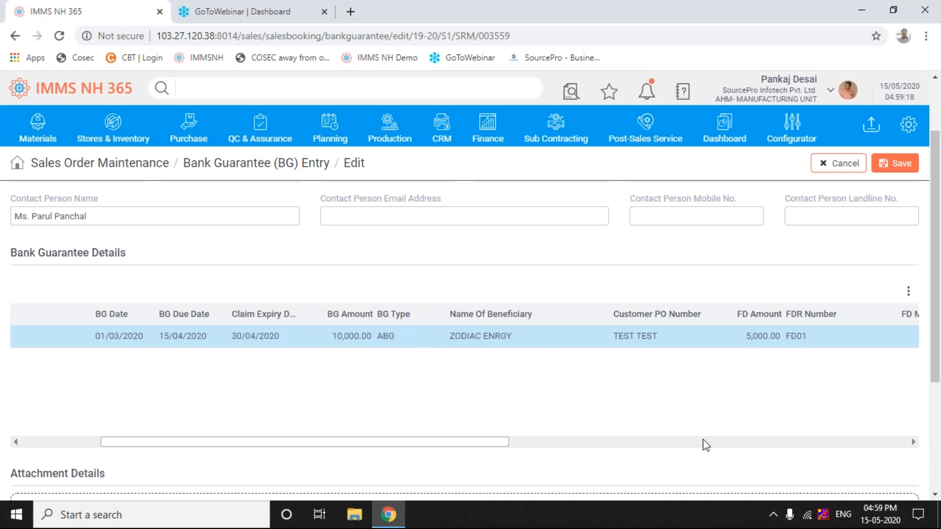
pyautogui.hscroll(2, 705, 444)
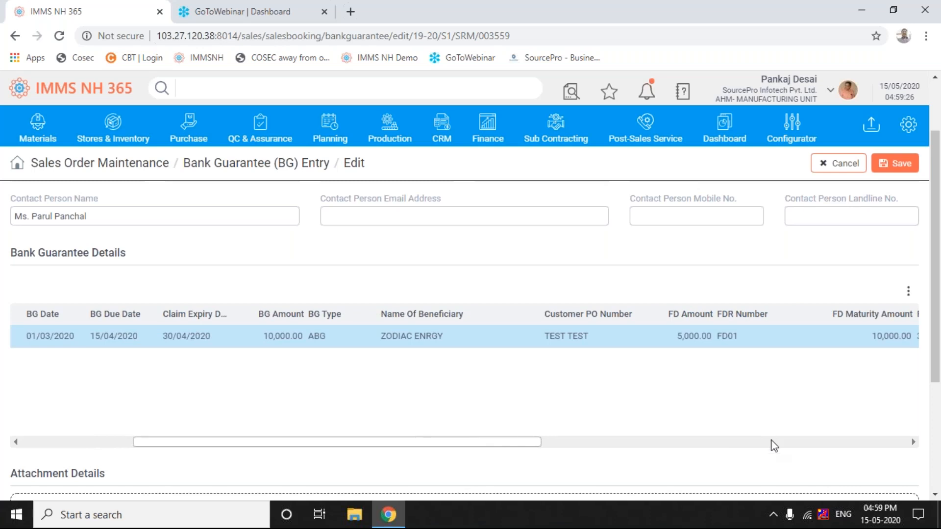
pyautogui.hscroll(3, 773, 441)
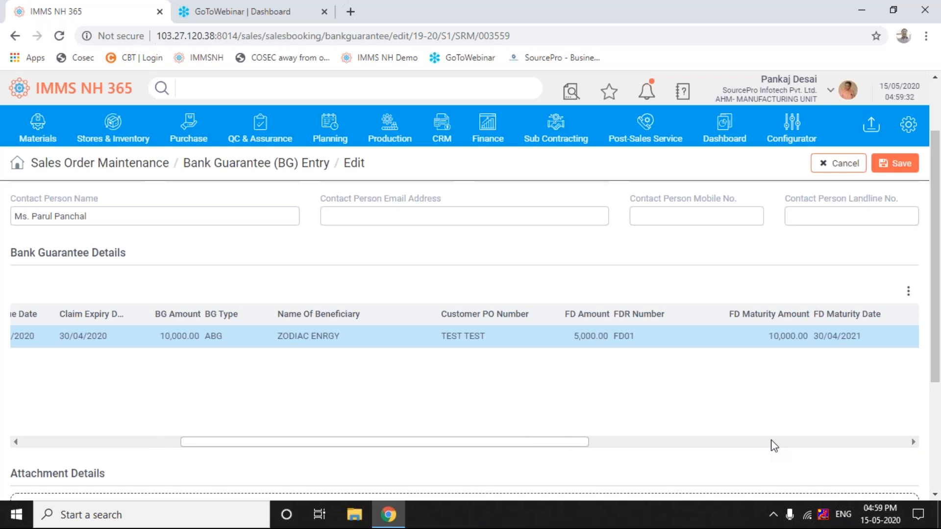
pyautogui.hscroll(1, 773, 446)
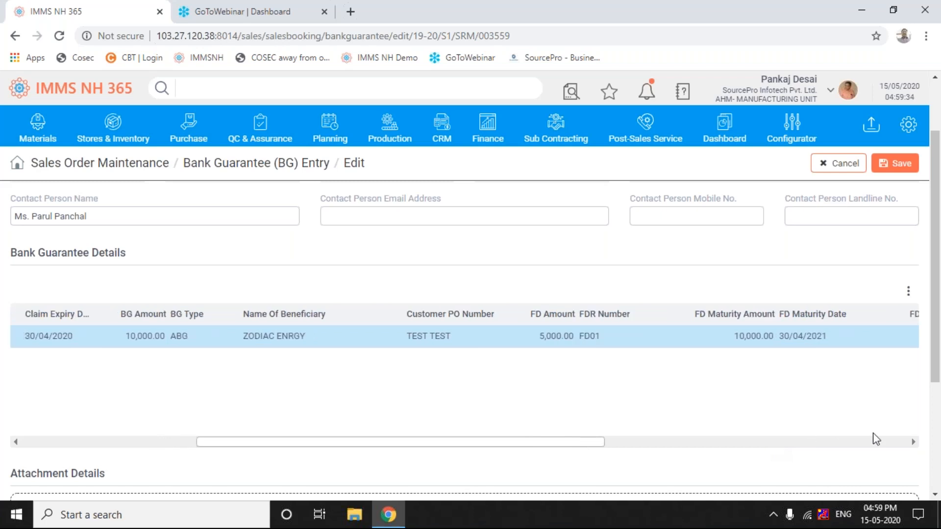
pyautogui.hscroll(15, 880, 442)
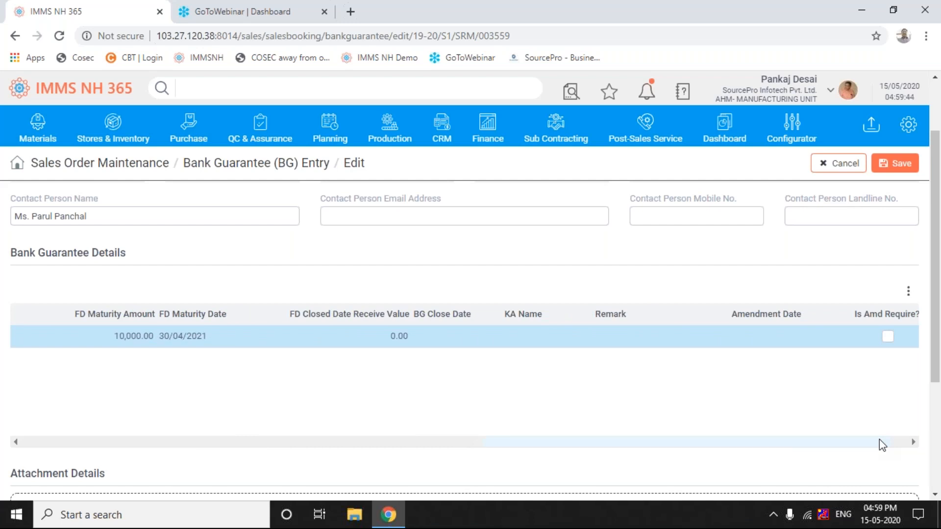
pyautogui.click(914, 444)
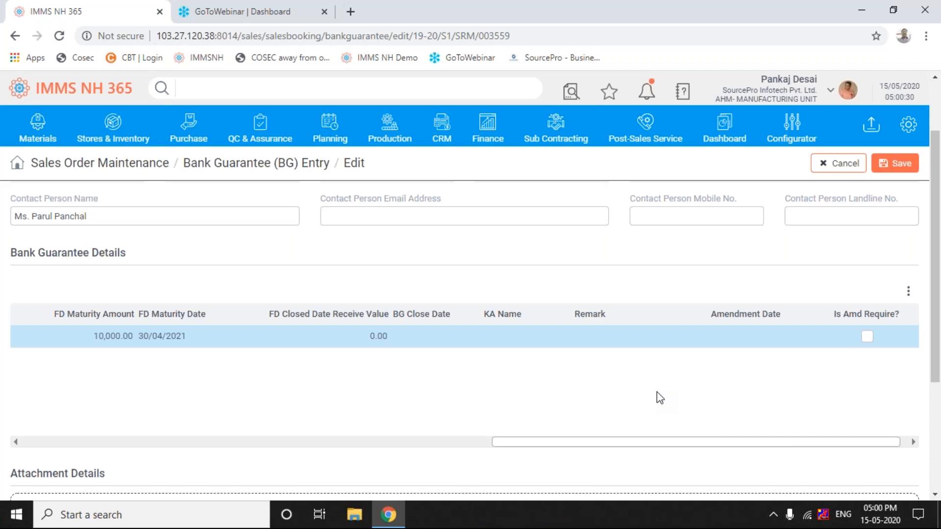
# Step: Open Sales Allocation/De-Allocation under Dispatch and set the customer to A001 - A to Z Industrial
pyautogui.click(442, 125)
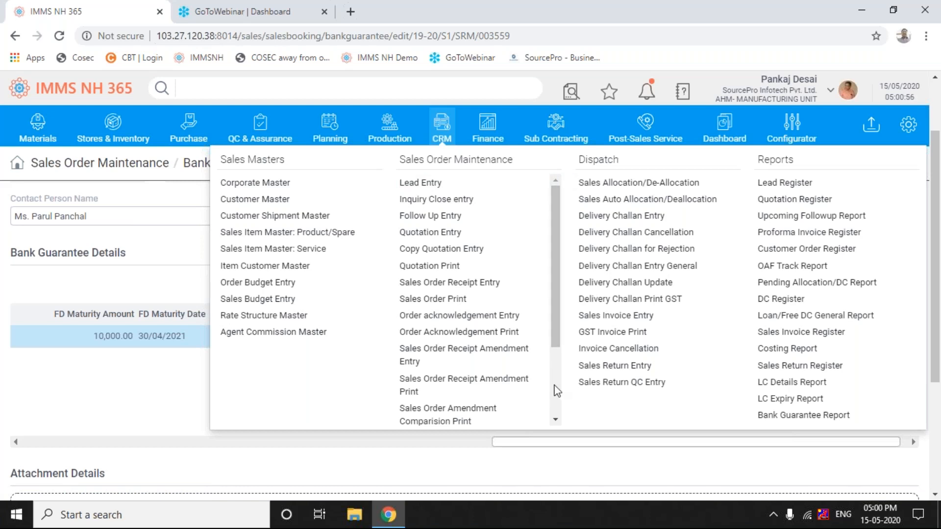
pyautogui.scroll(-2, 556, 393)
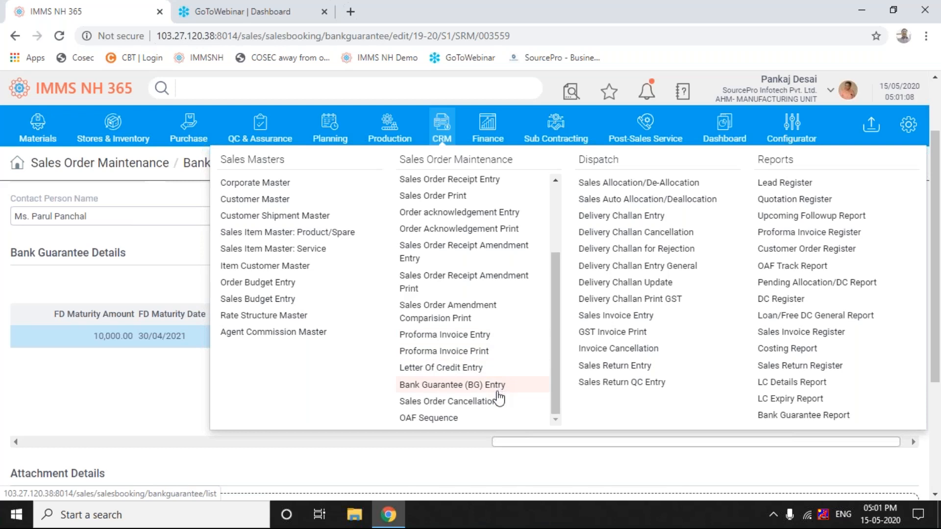
pyautogui.moveTo(497, 392); pyautogui.dragTo(576, 410)
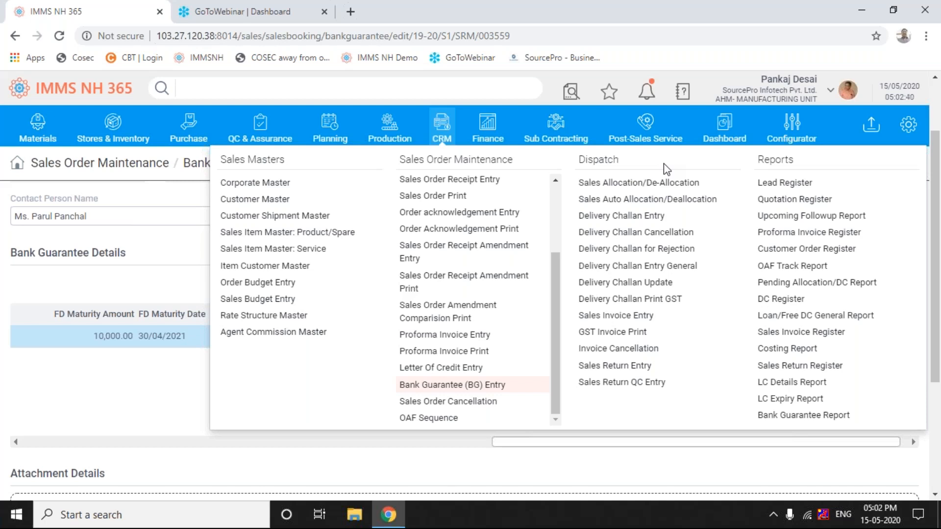
pyautogui.click(721, 190)
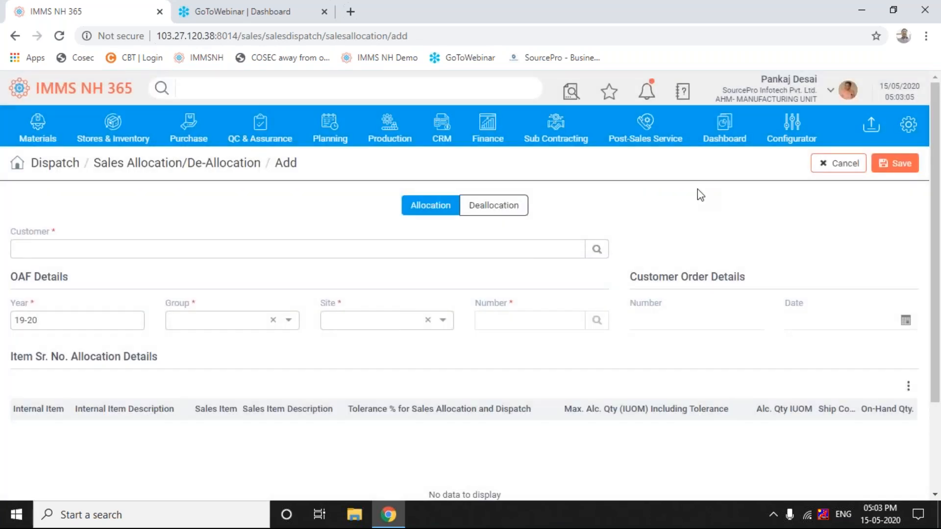
pyautogui.click(597, 251)
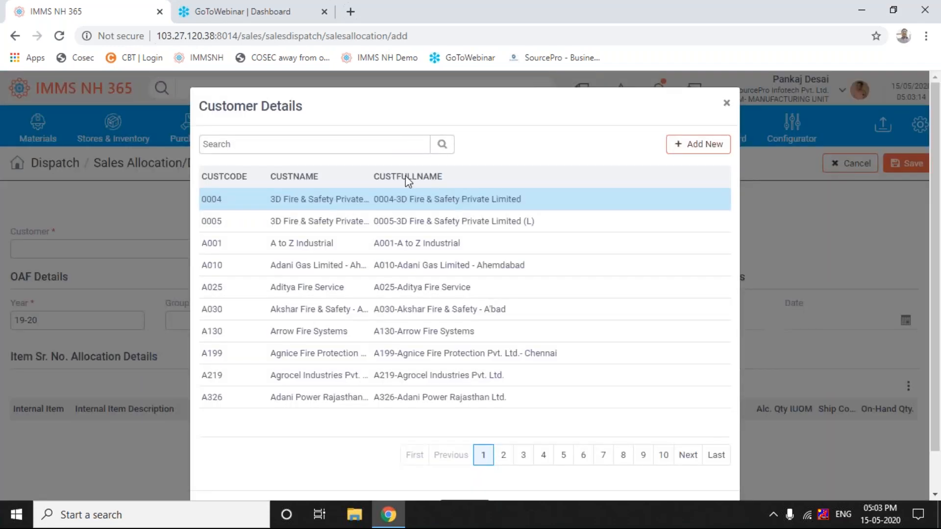
pyautogui.click(217, 252)
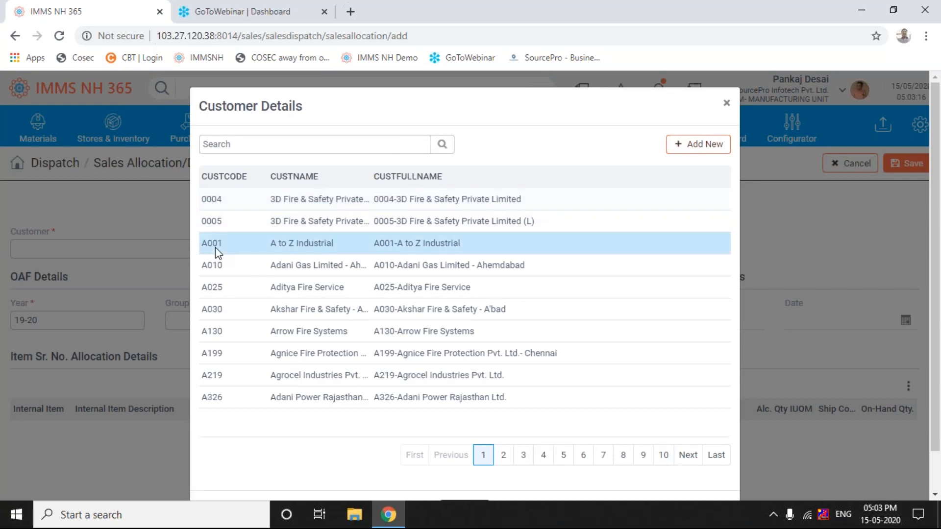
pyautogui.doubleClick(218, 252)
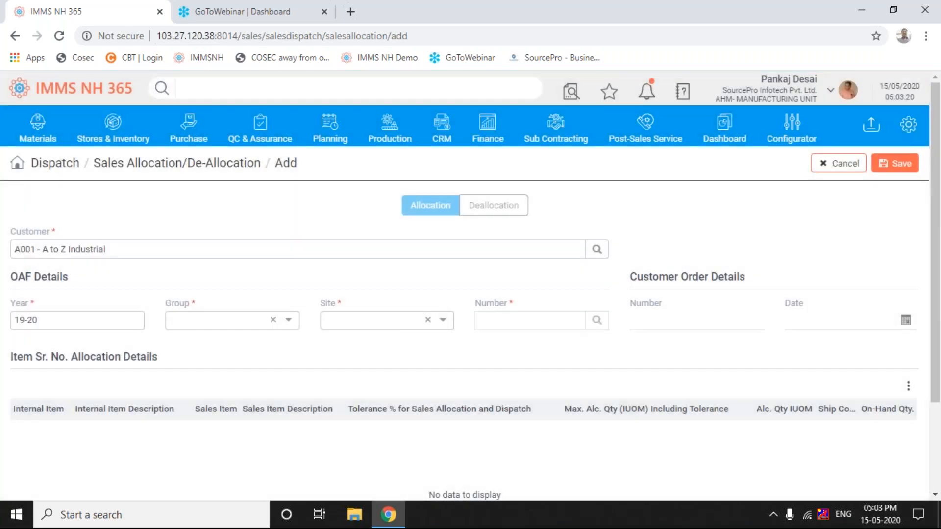
# Step: Set the OAF group to OA and the site to SRM, and load the listed REG order's OAF number
pyautogui.click(289, 322)
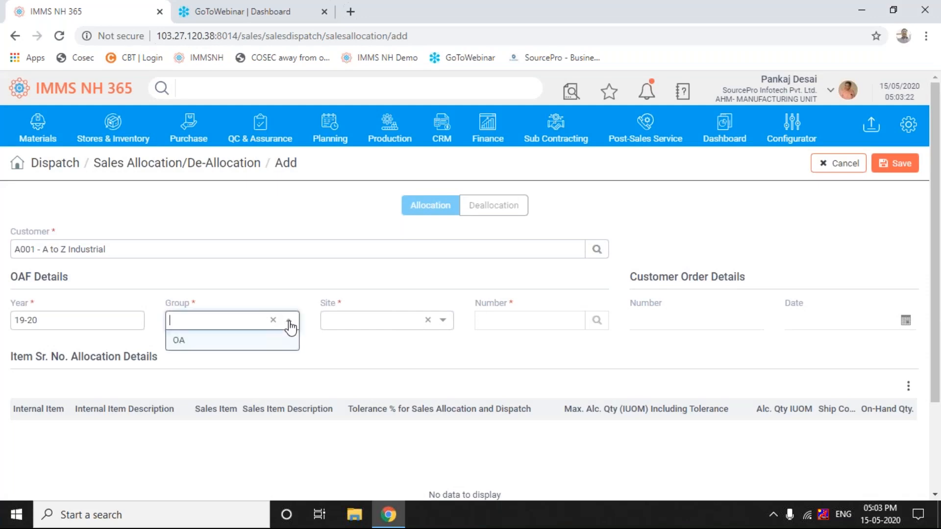
pyautogui.click(237, 346)
pyautogui.click(443, 321)
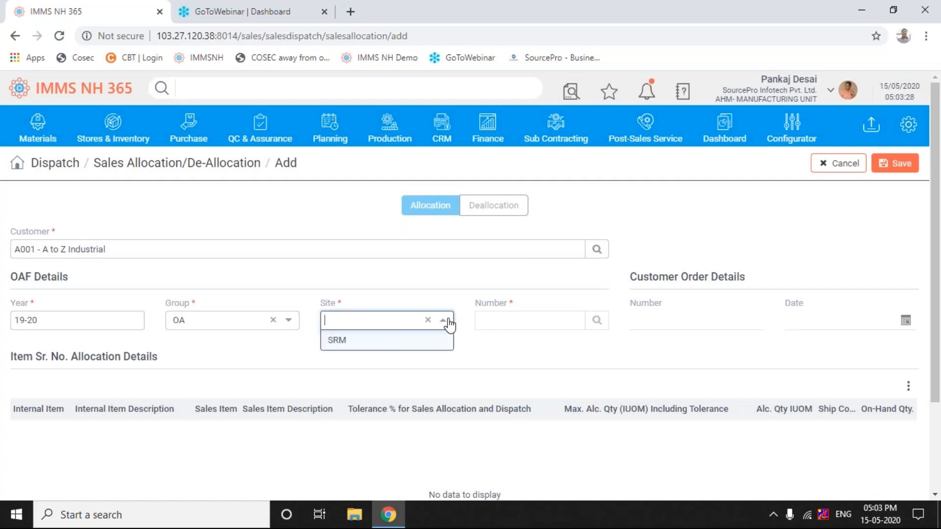
pyautogui.click(337, 340)
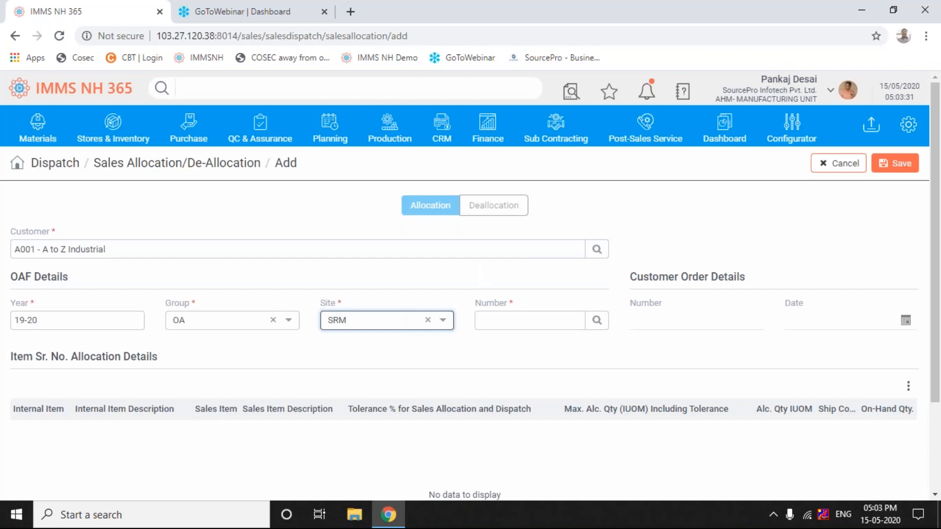
pyautogui.click(601, 320)
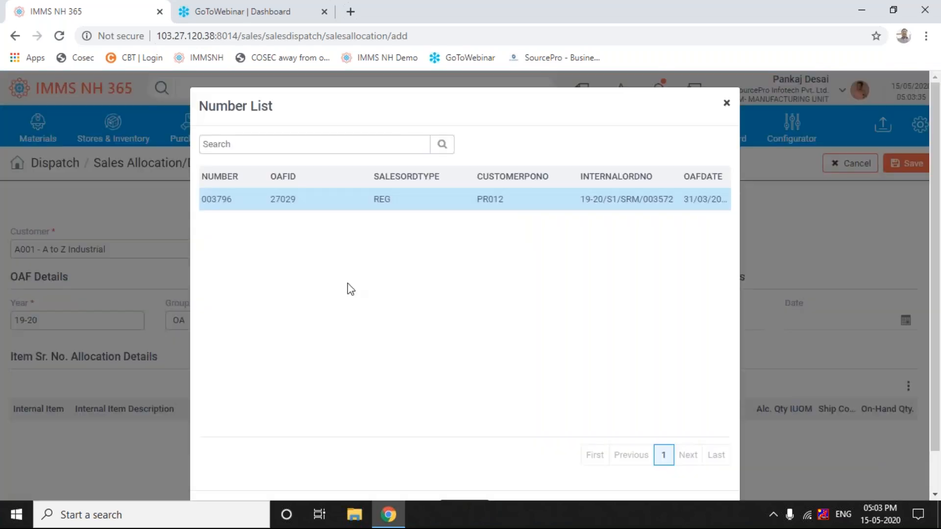
pyautogui.doubleClick(229, 203)
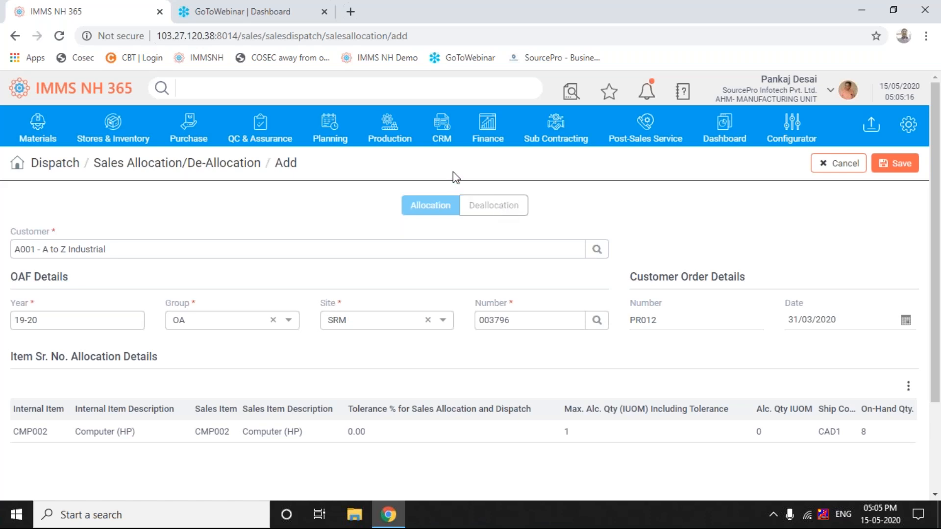
# Step: Open the topmost record in Delivery Challan Entry for editing, reloading the list first, and expand all of its sections
pyautogui.click(442, 127)
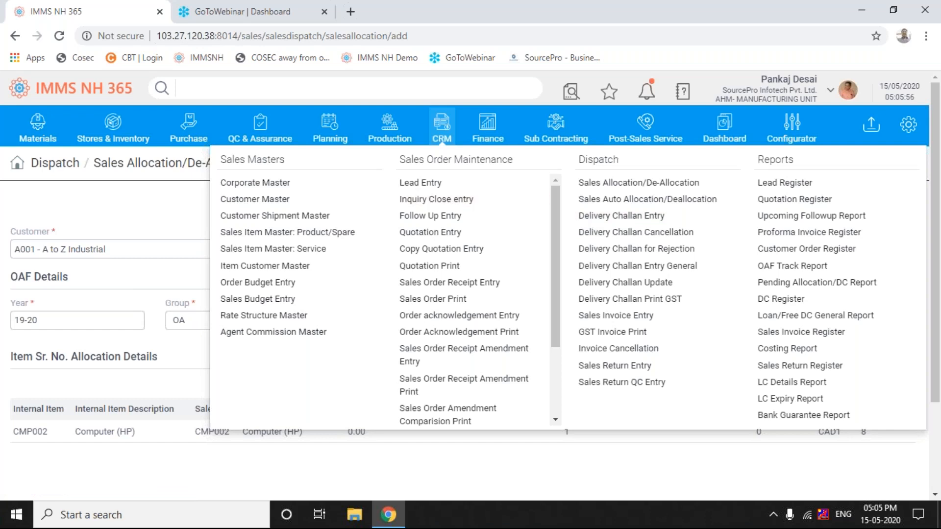
pyautogui.click(621, 221)
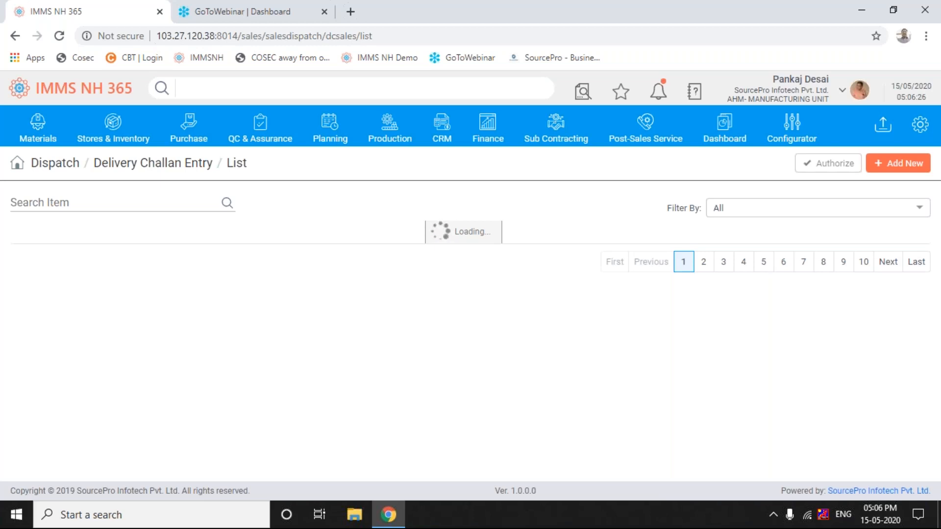
pyautogui.press('F5')
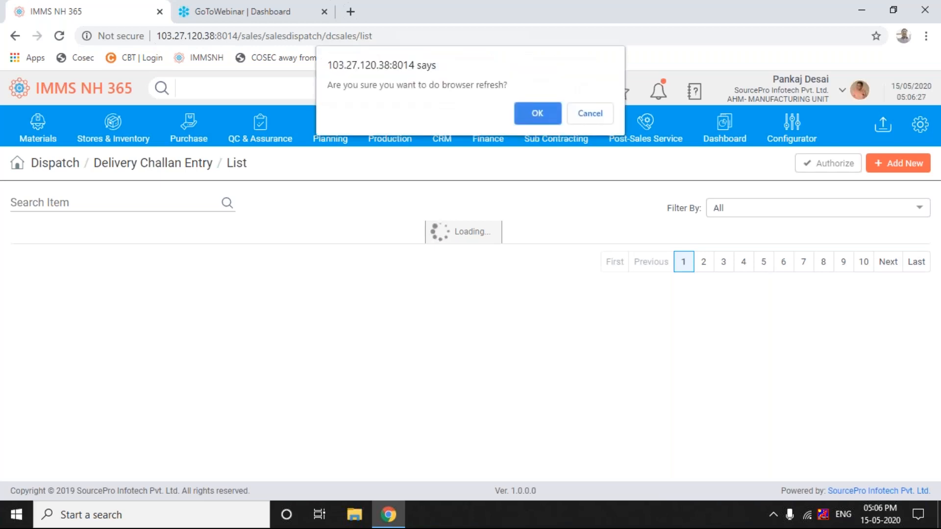
pyautogui.press('Return')
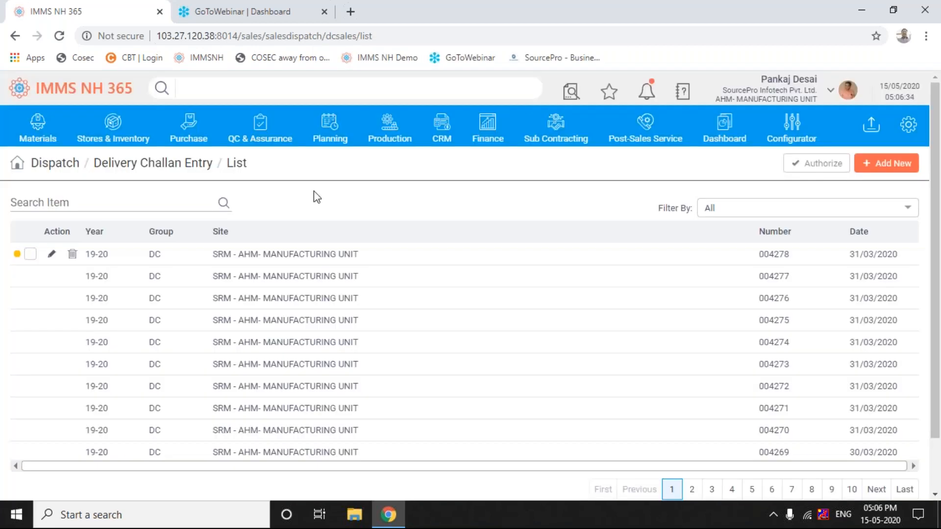
pyautogui.click(50, 255)
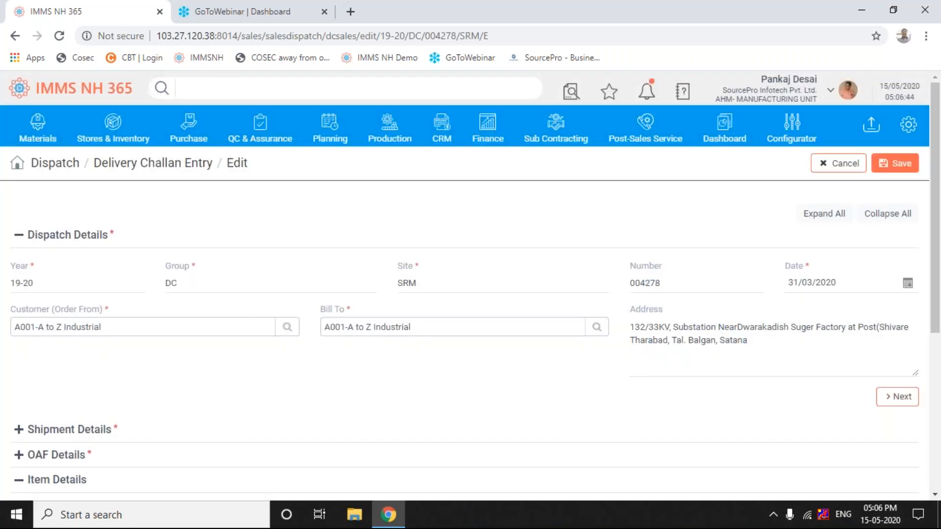
pyautogui.click(826, 219)
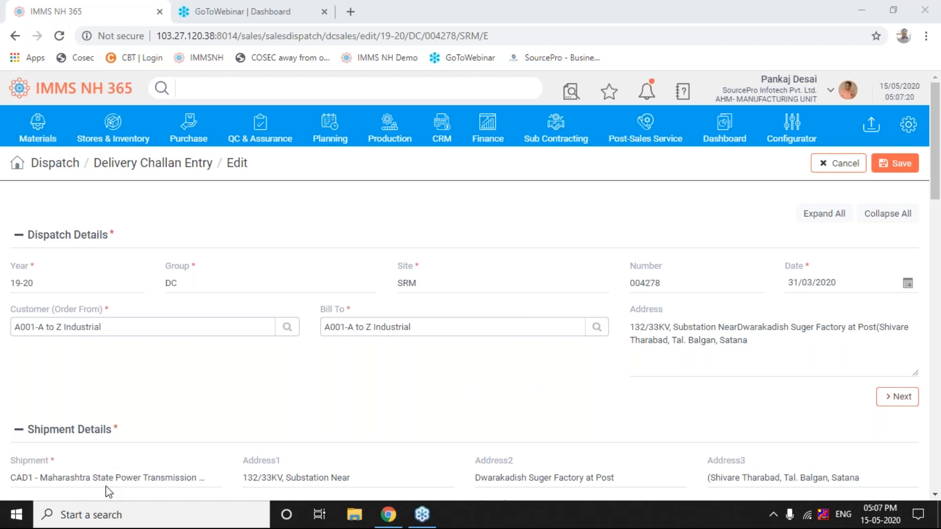
# Step: Review the delivery challan's dispatch, shipment, To Be Delivered to and OAF details, down to the start of Item Details
pyautogui.click(934, 494)
pyautogui.moveTo(934, 496); pyautogui.dragTo(935, 495)
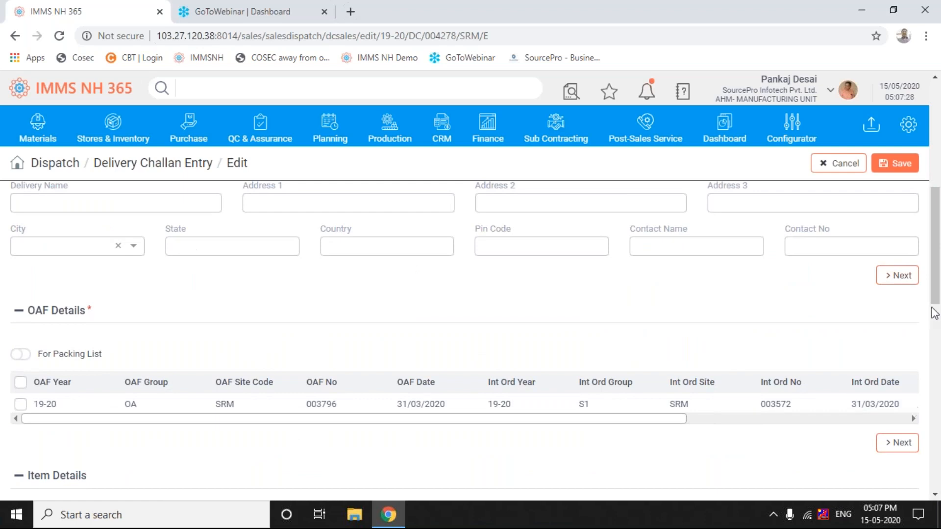
pyautogui.click(936, 176)
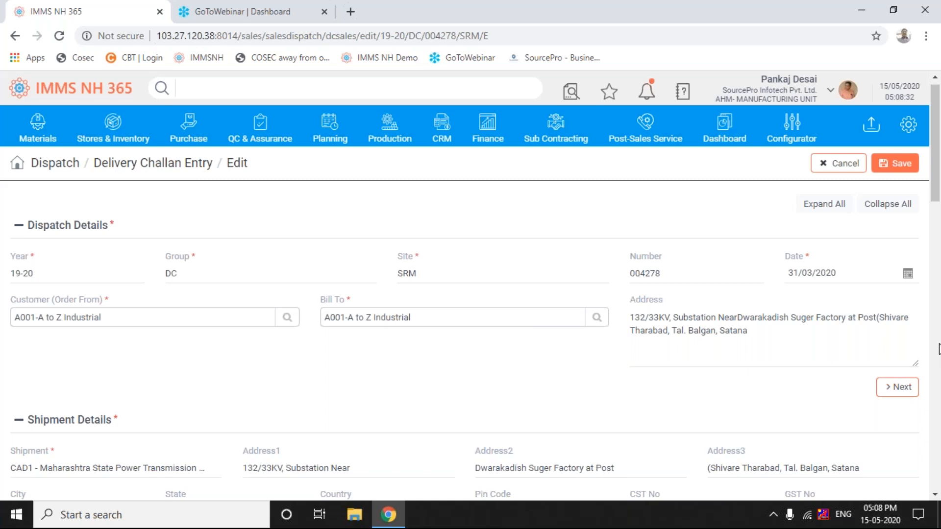
pyautogui.click(936, 496)
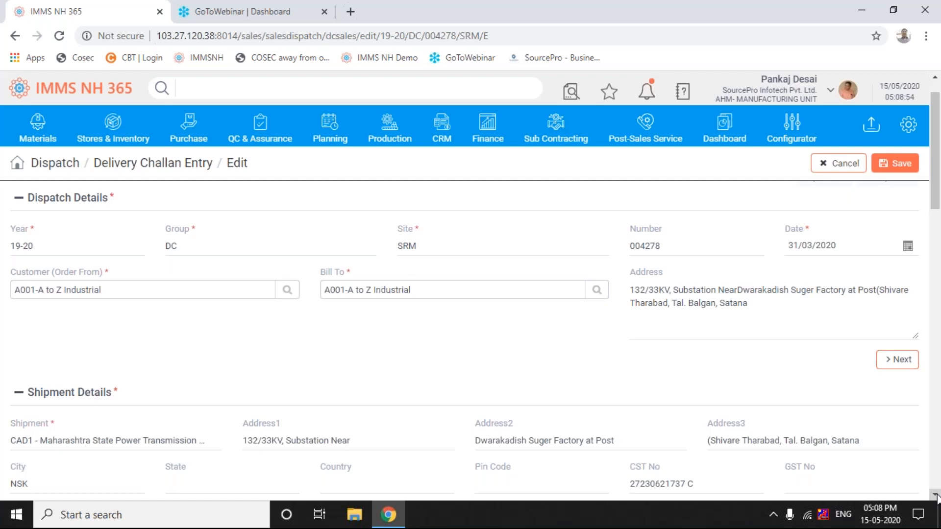
pyautogui.click(935, 496)
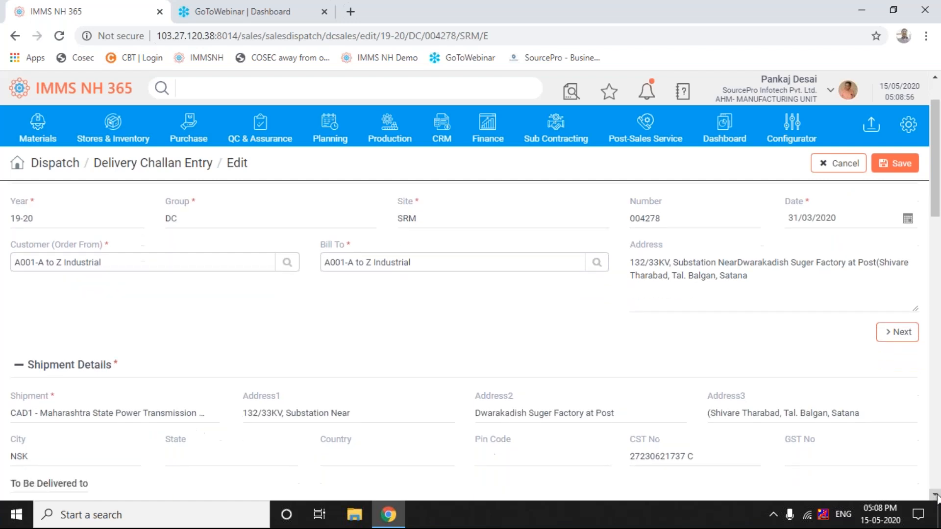
pyautogui.click(935, 496)
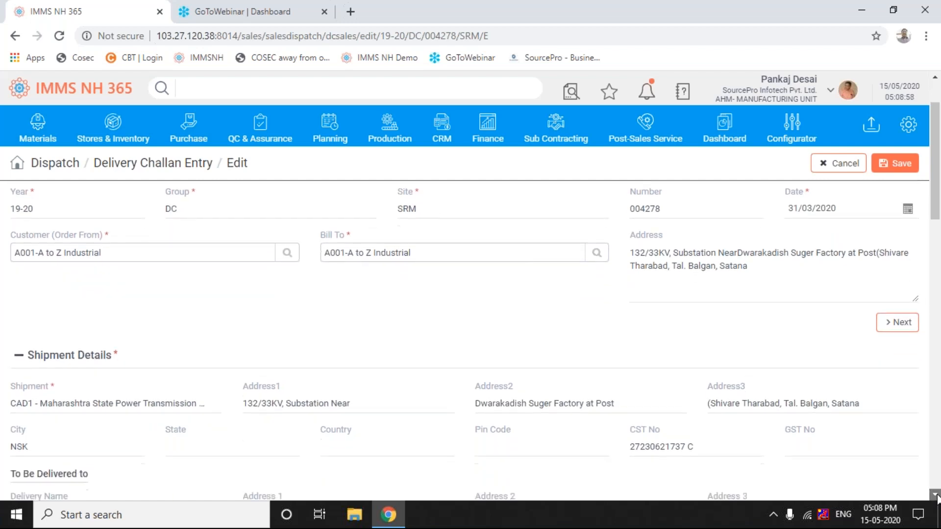
pyautogui.click(936, 496)
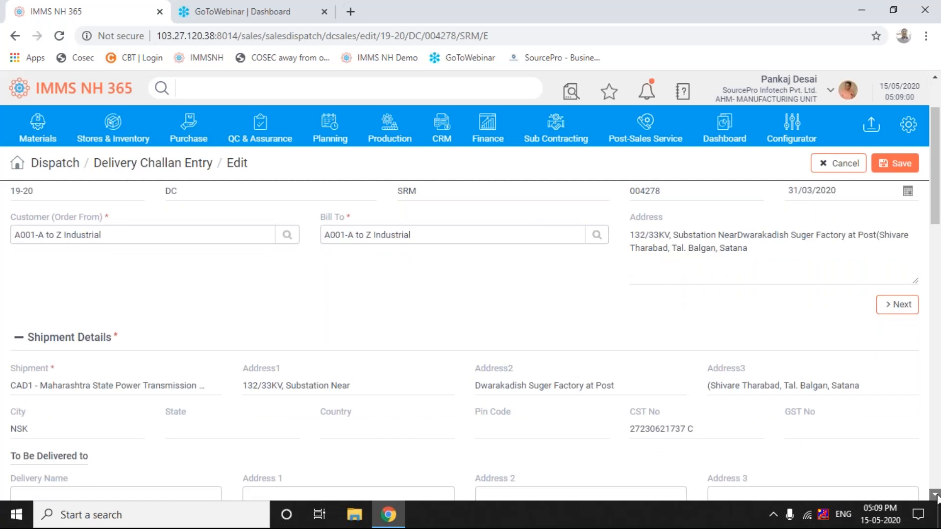
pyautogui.click(936, 496)
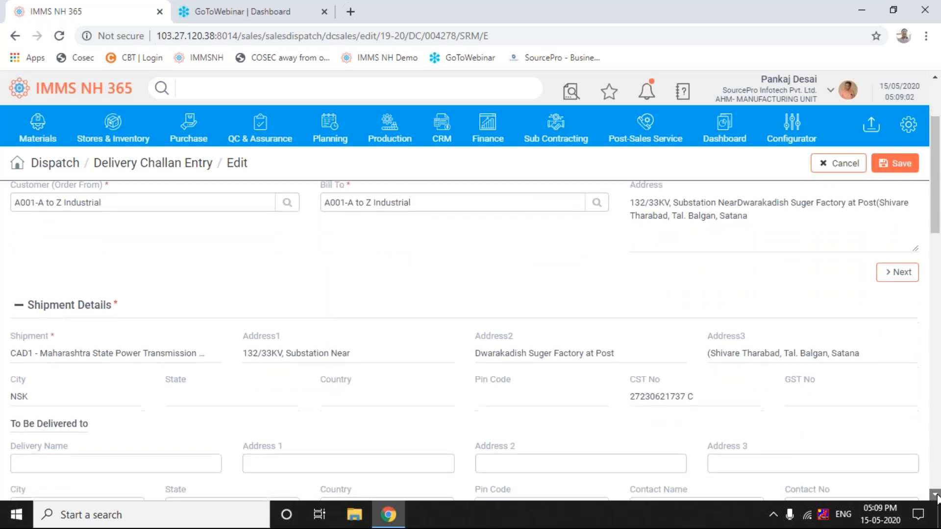
pyautogui.click(935, 496)
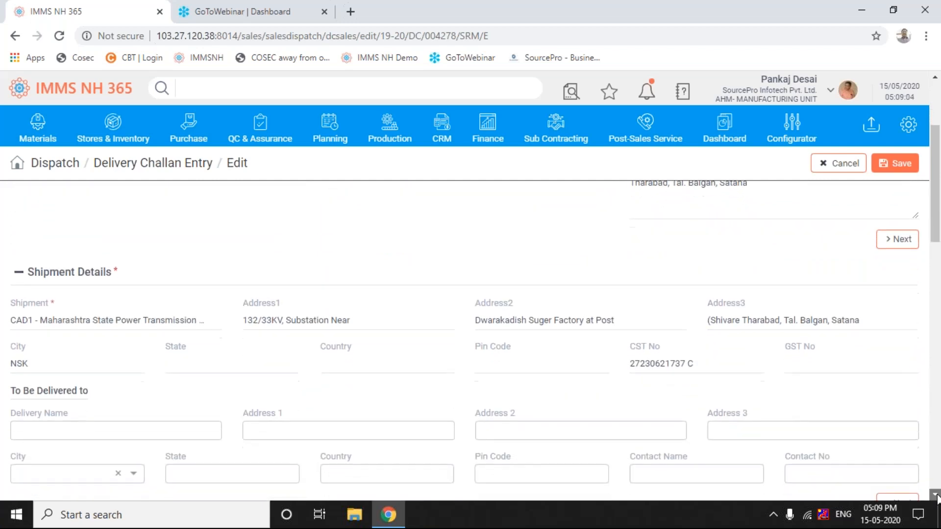
pyautogui.click(936, 495)
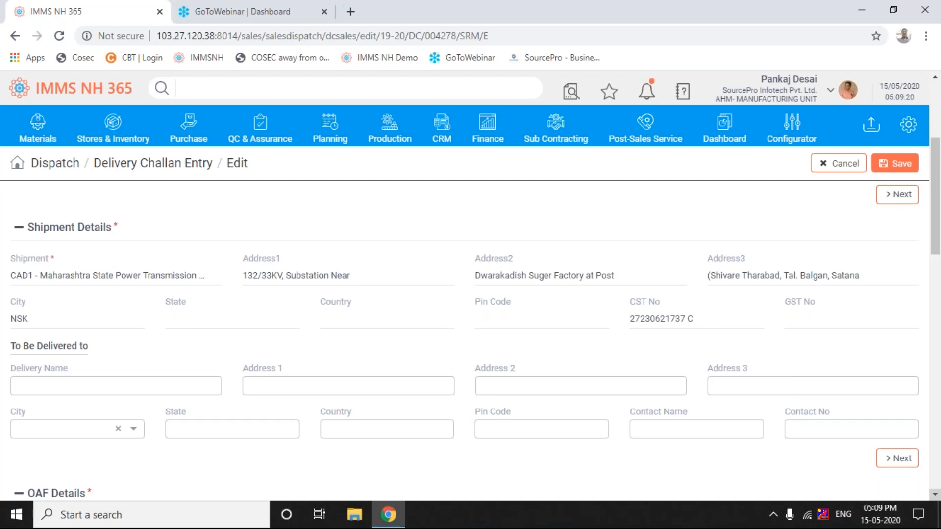
pyautogui.click(935, 494)
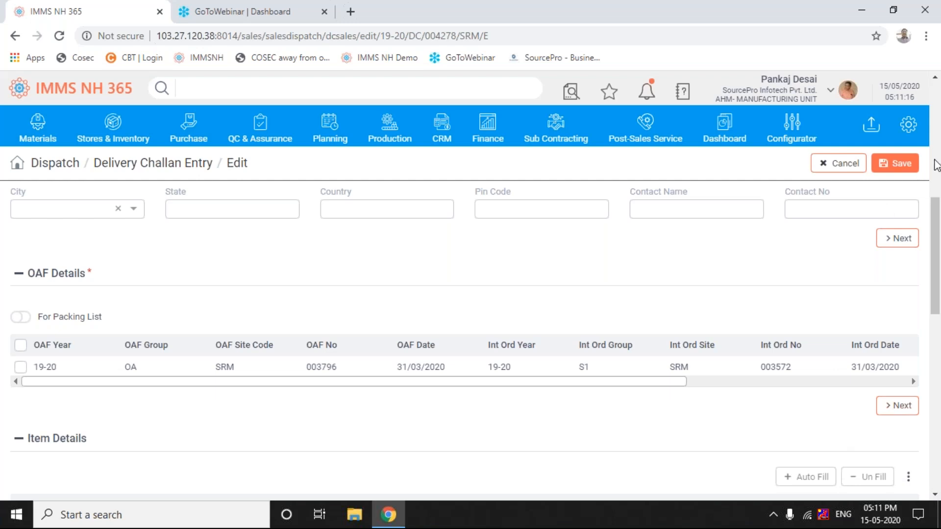
# Step: Review the delivery challan's dispatch and shipment sections again, and examine the OAF Details table across to its consultant columns
pyautogui.scroll(5, 936, 165)
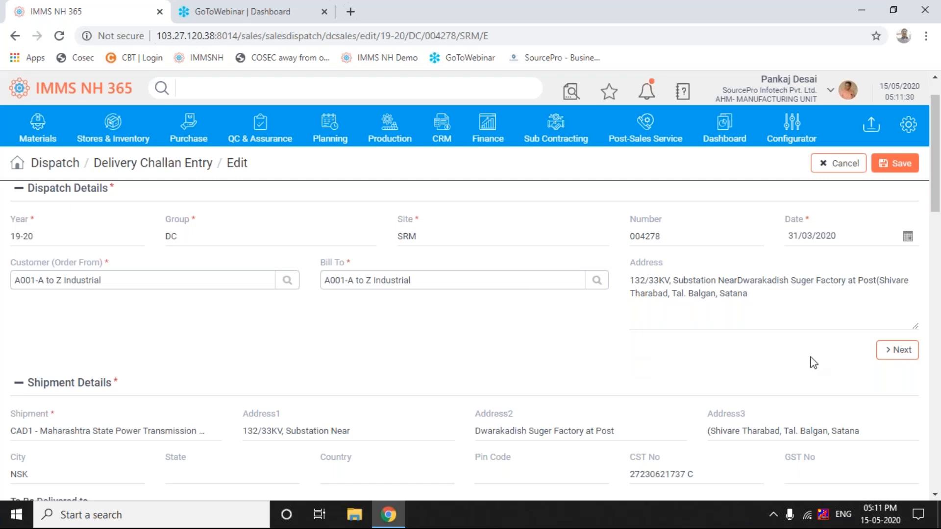
pyautogui.click(911, 351)
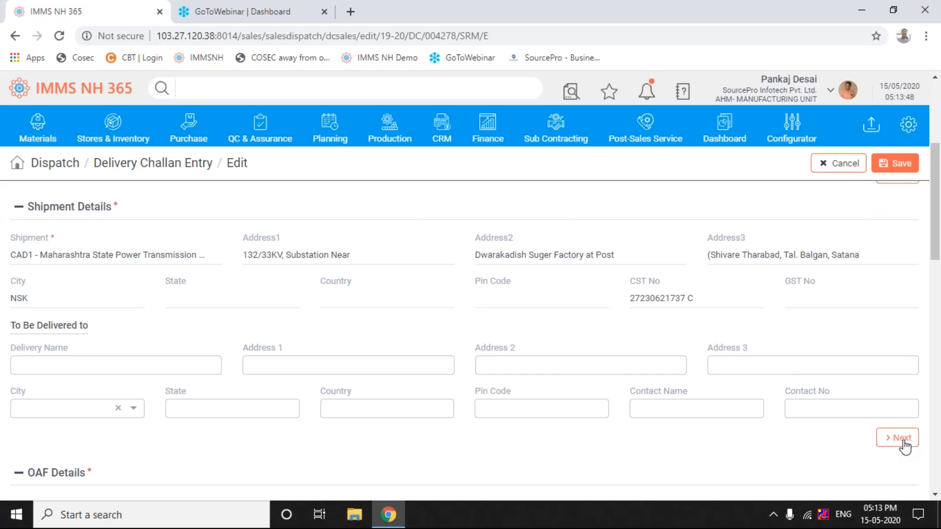
pyautogui.click(902, 442)
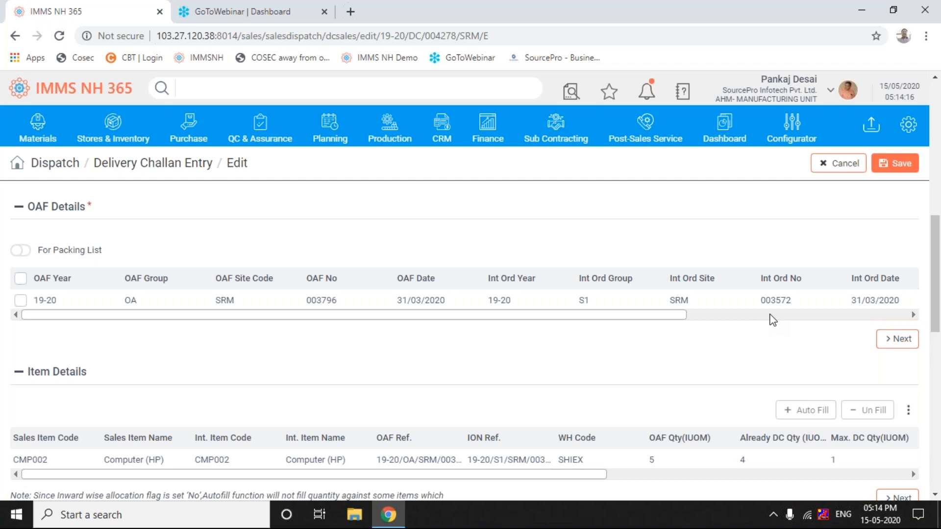
pyautogui.hscroll(2, 770, 316)
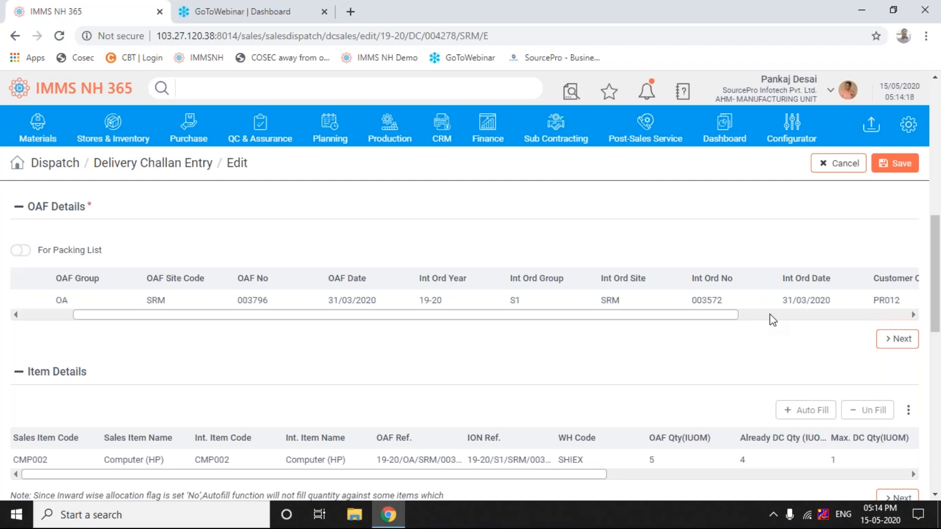
pyautogui.hscroll(1, 808, 325)
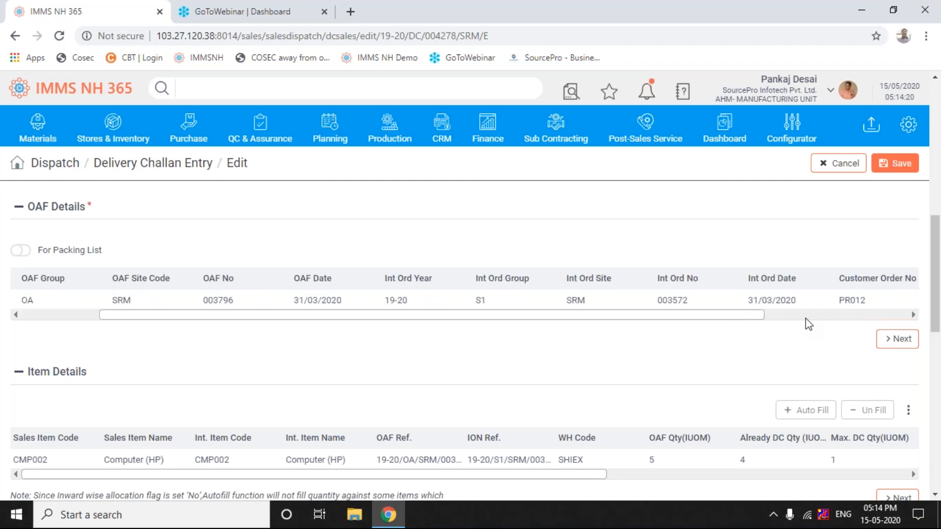
pyautogui.hscroll(1, 855, 319)
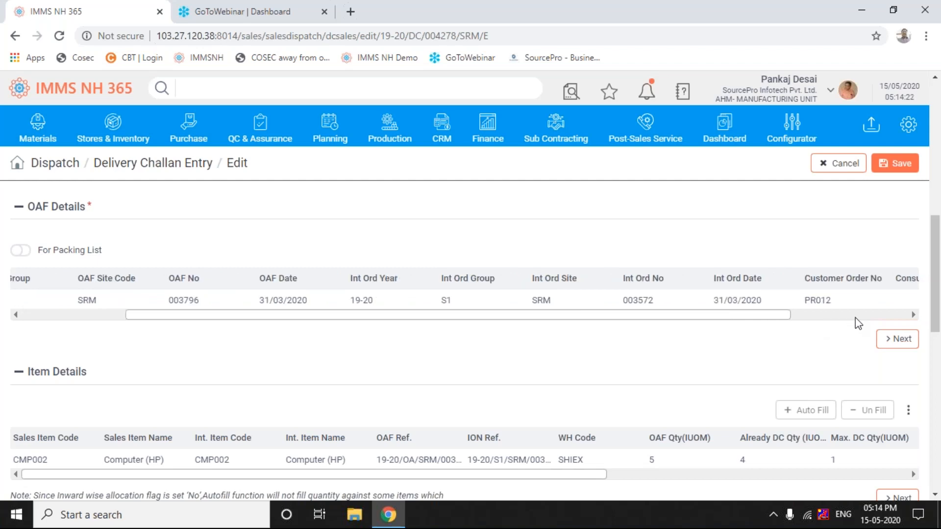
pyautogui.hscroll(2, 855, 319)
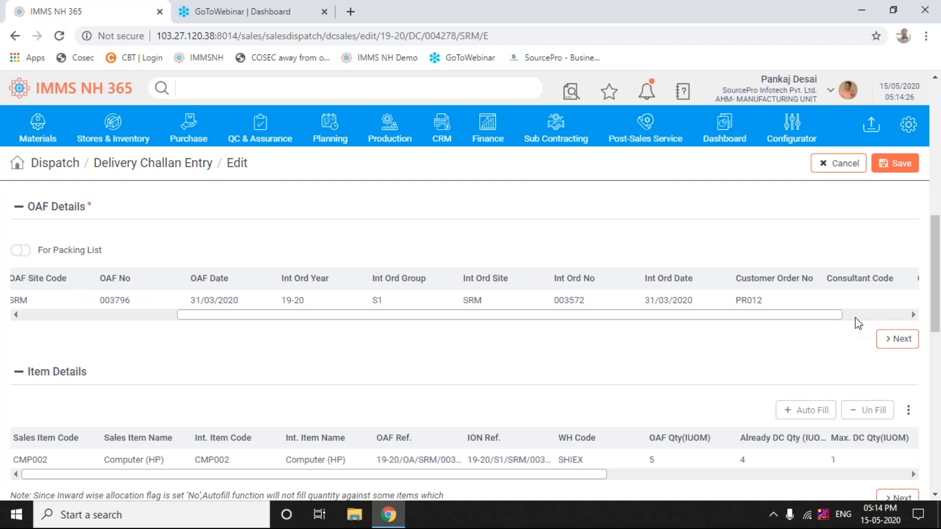
pyautogui.hscroll(2, 890, 318)
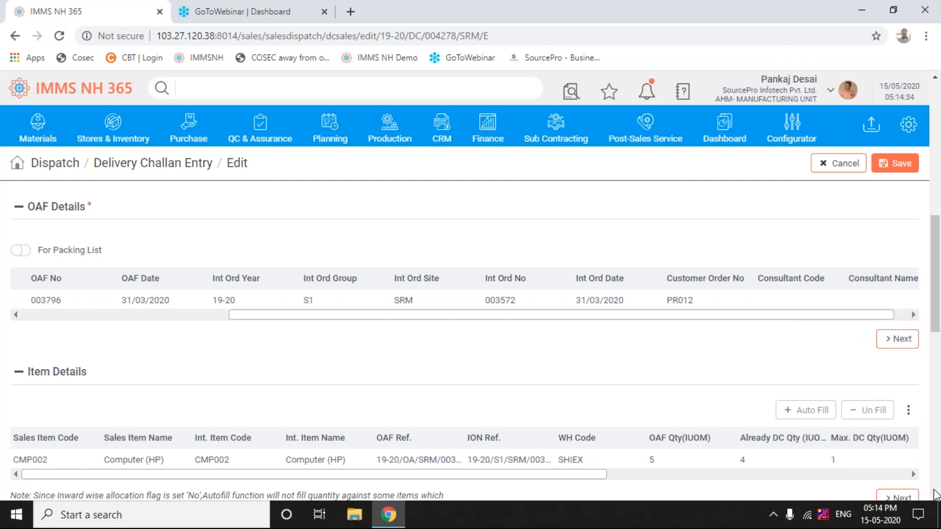
# Step: Examine the delivery challan's Transport Details, from mode of dispatch and transporter down to the Remark field
pyautogui.click(936, 497)
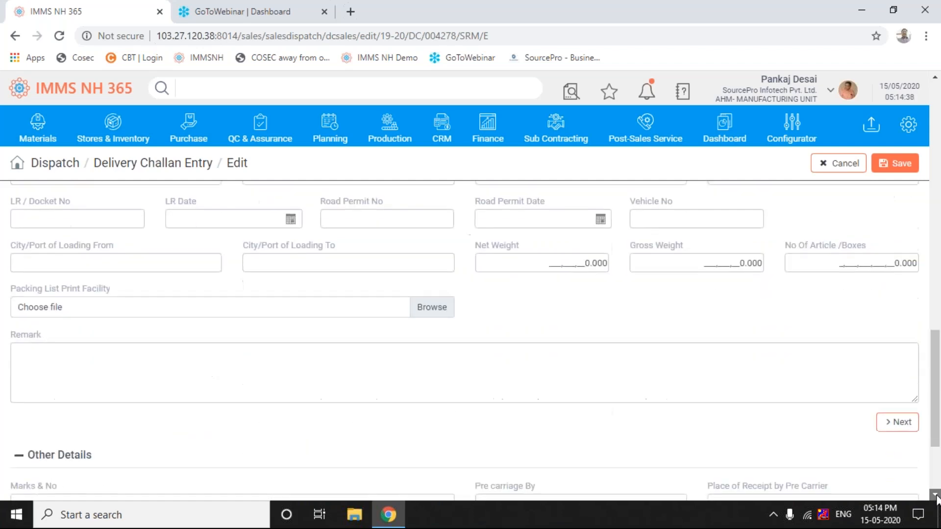
pyautogui.click(936, 498)
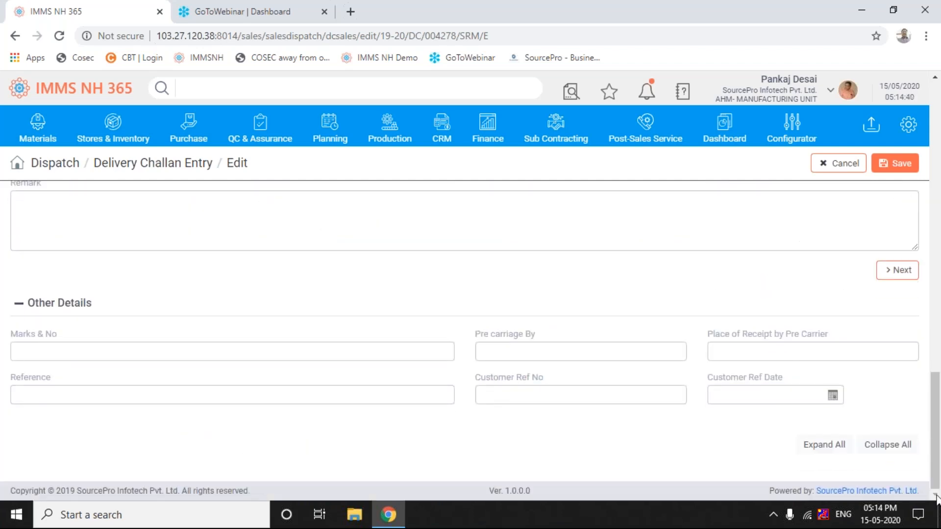
pyautogui.moveTo(934, 419); pyautogui.dragTo(938, 359)
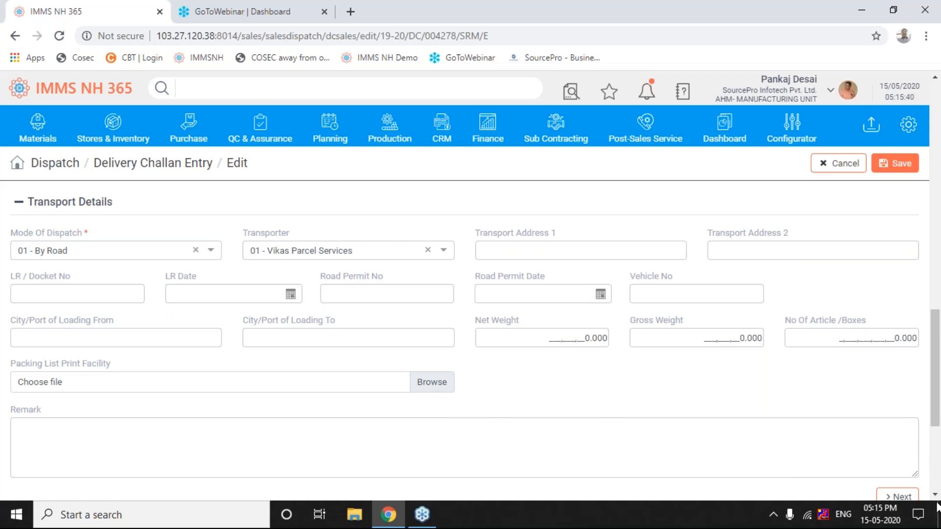
pyautogui.scroll(-1, 938, 487)
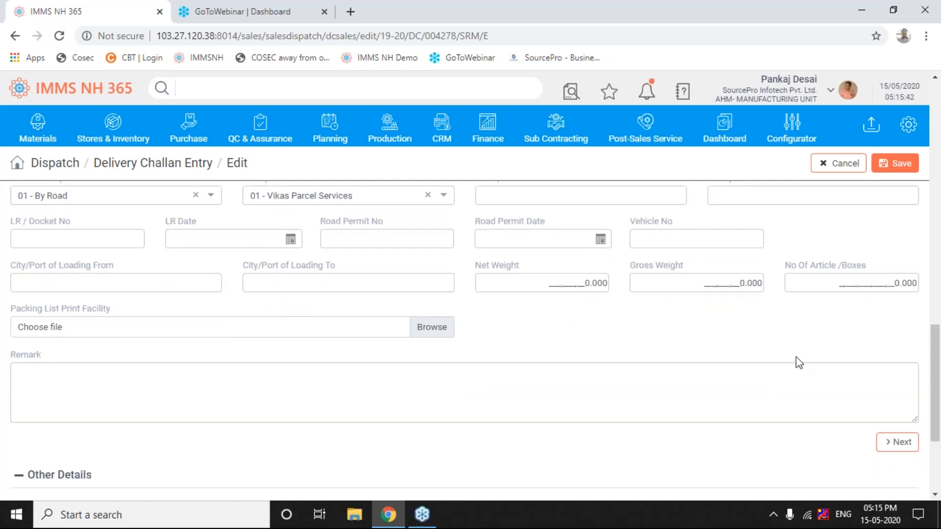
pyautogui.click(793, 390)
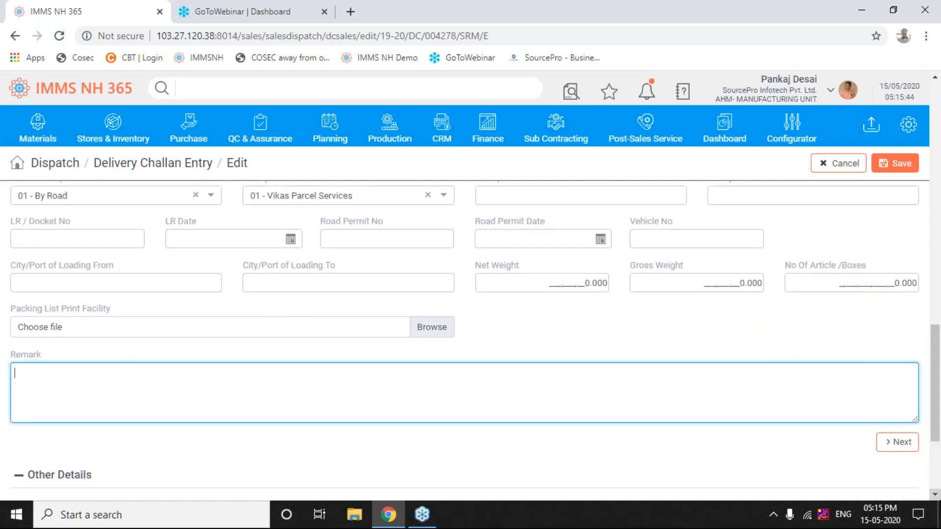
pyautogui.scroll(-2, 934, 498)
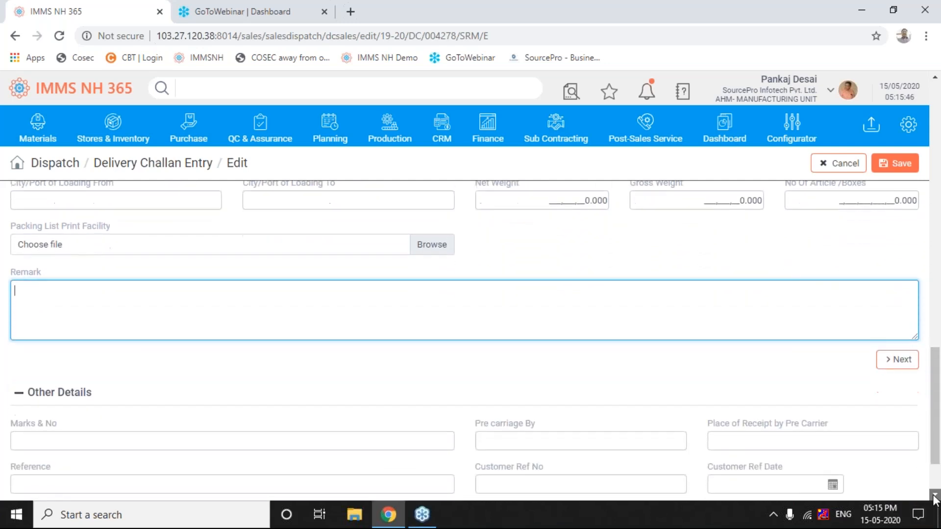
# Step: Go through the challan's Other Details fields, including Marks & No and Place of Receipt by Pre Carrier, and return to Item Details
pyautogui.click(190, 402)
pyautogui.click(142, 415)
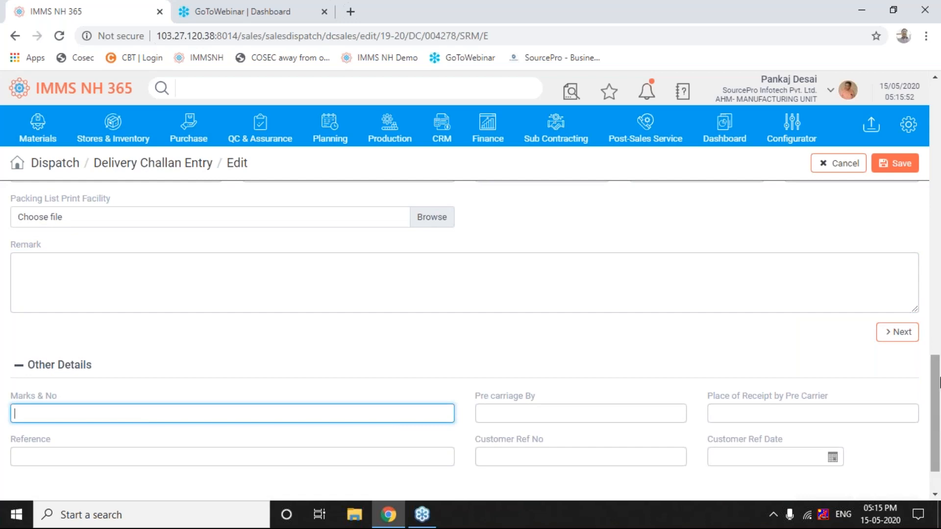
pyautogui.click(638, 429)
pyautogui.click(774, 415)
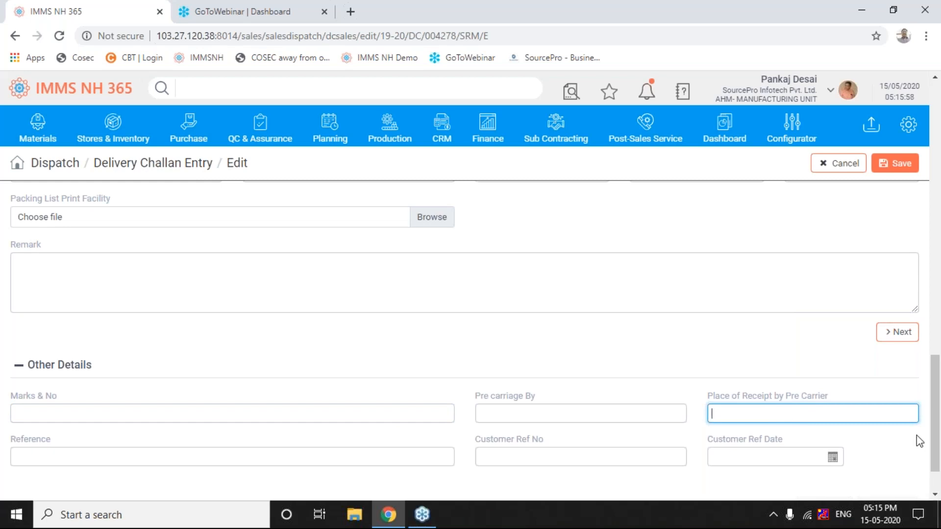
pyautogui.scroll(-2, 937, 416)
pyautogui.moveTo(933, 446); pyautogui.dragTo(937, 401)
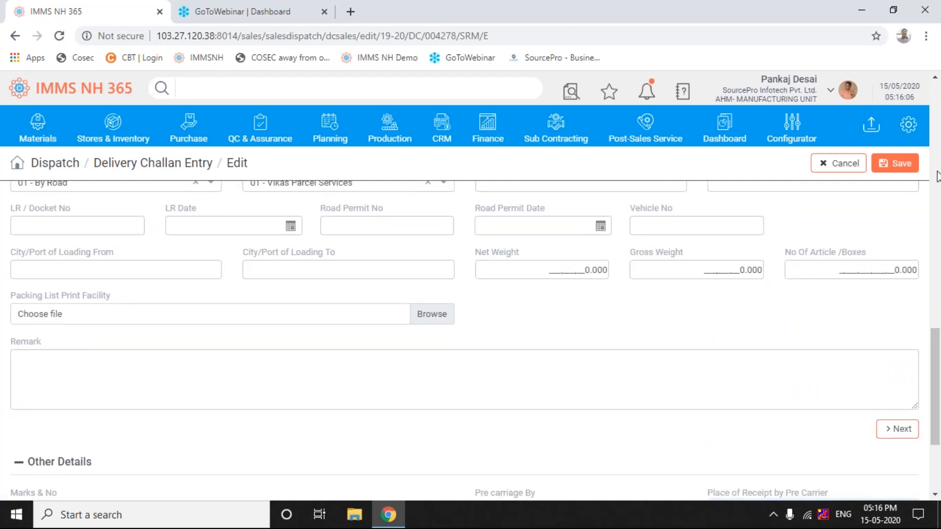
pyautogui.scroll(7, 938, 176)
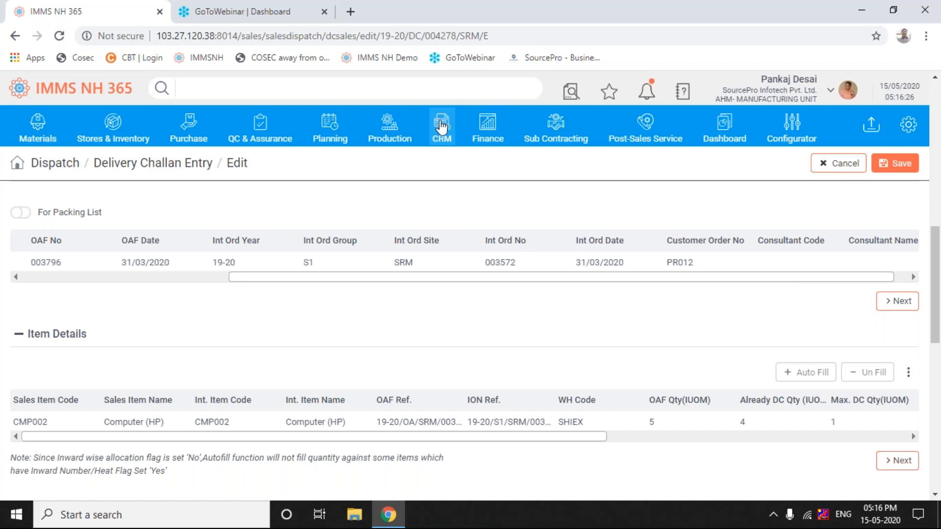
# Step: Open Sales Invoice Entry under Dispatch, reload the list, and open its topmost invoice for editing
pyautogui.click(441, 126)
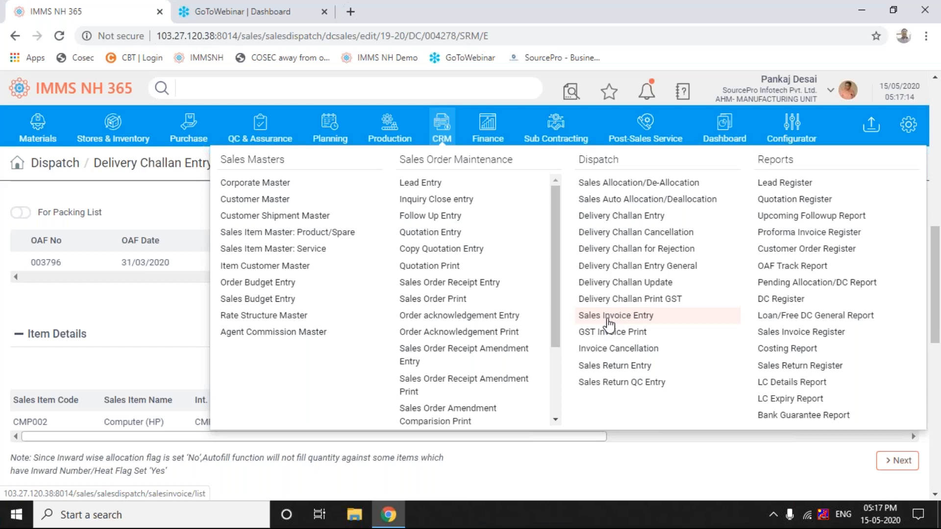
pyautogui.click(608, 319)
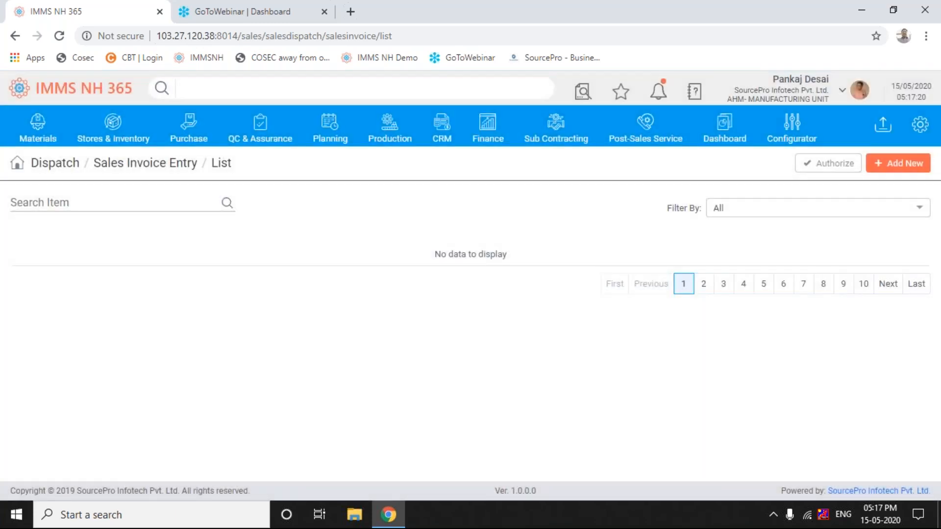
pyautogui.press('F5')
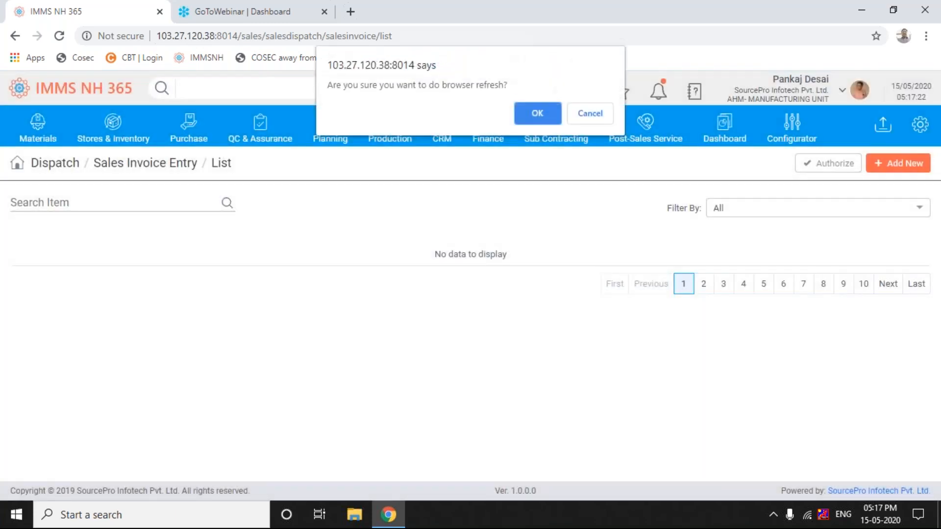
pyautogui.press('Return')
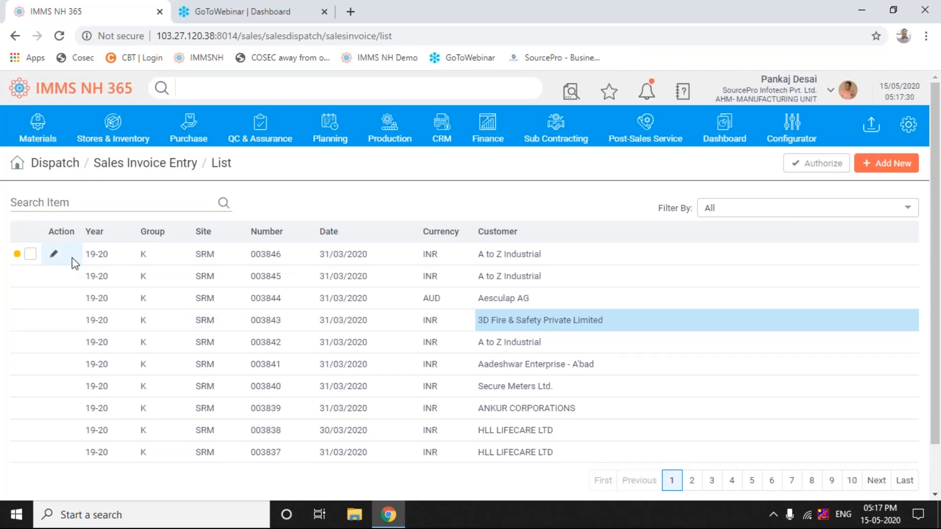
pyautogui.click(54, 253)
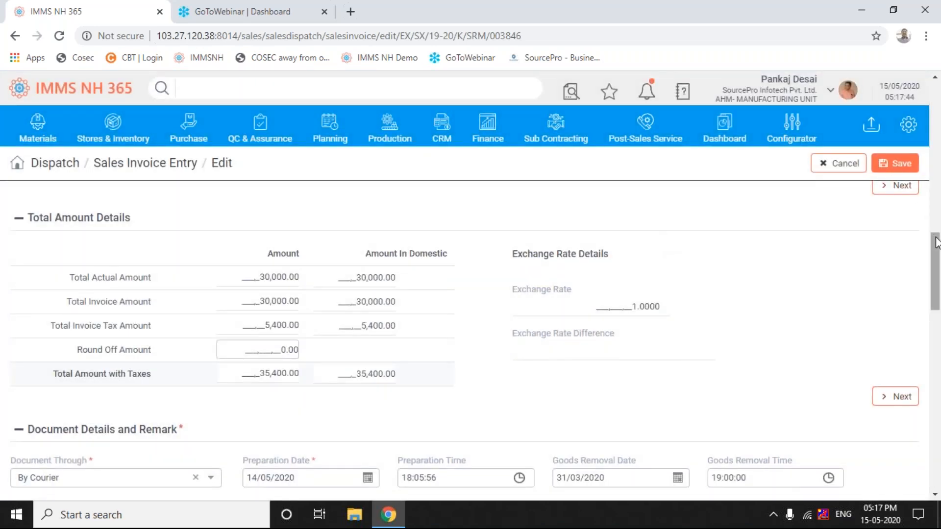
# Step: Review the invoice's Invoice Selection and Details section and its Delivery Challan Details table across to the consultant columns
pyautogui.moveTo(936, 242); pyautogui.dragTo(929, 132)
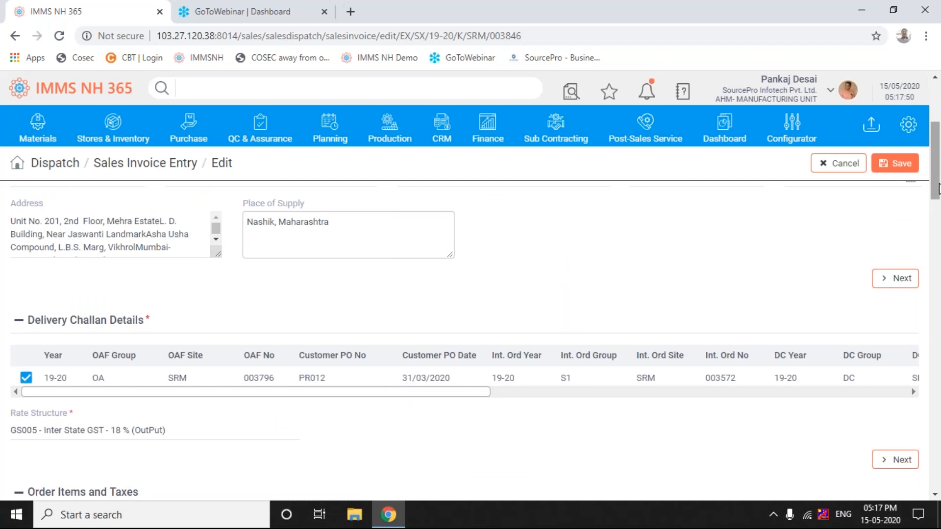
pyautogui.scroll(2, 937, 186)
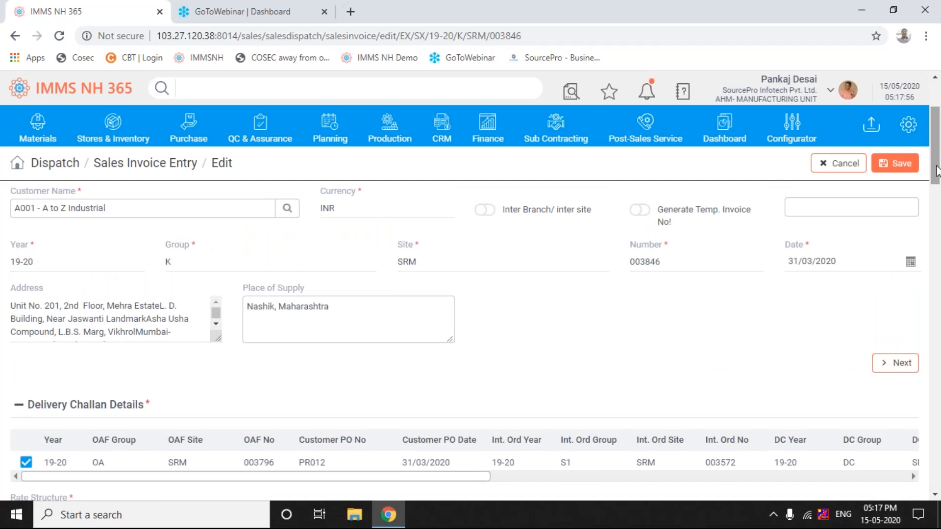
pyautogui.moveTo(936, 170); pyautogui.dragTo(935, 153)
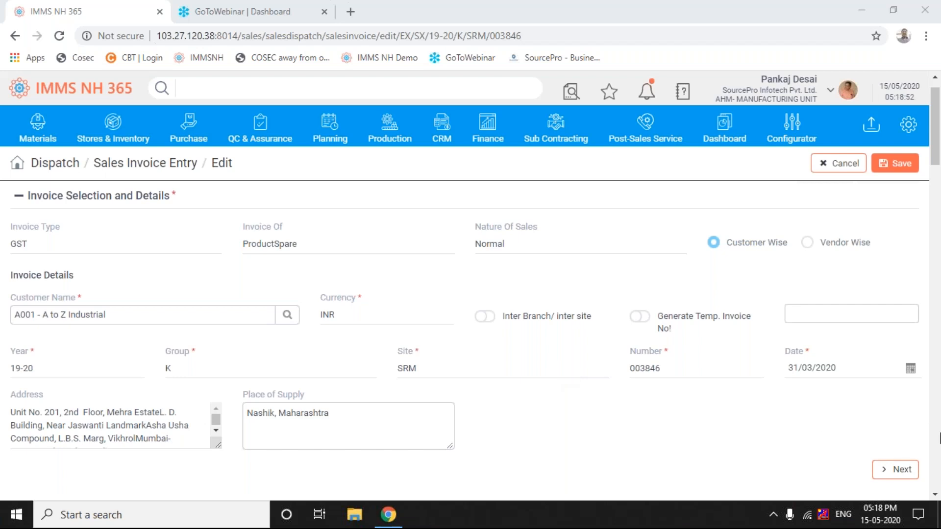
pyautogui.click(936, 495)
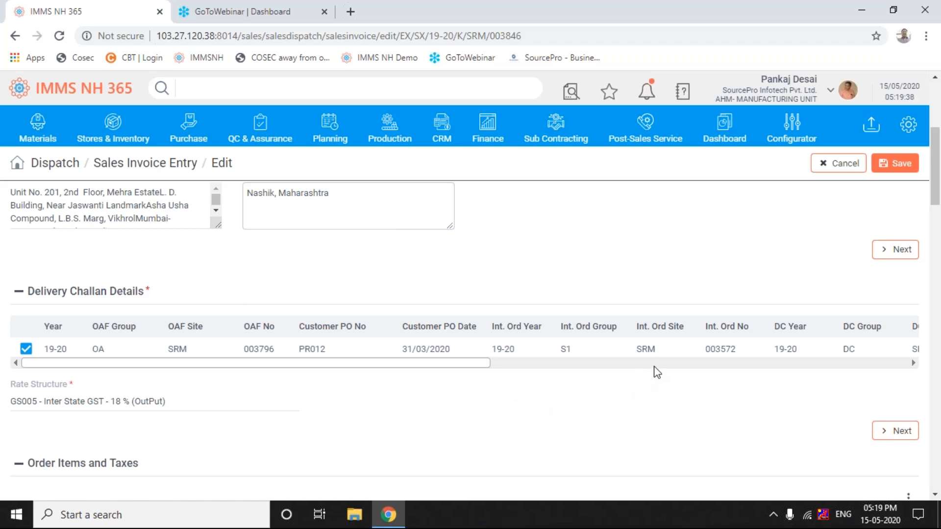
pyautogui.hscroll(4, 654, 367)
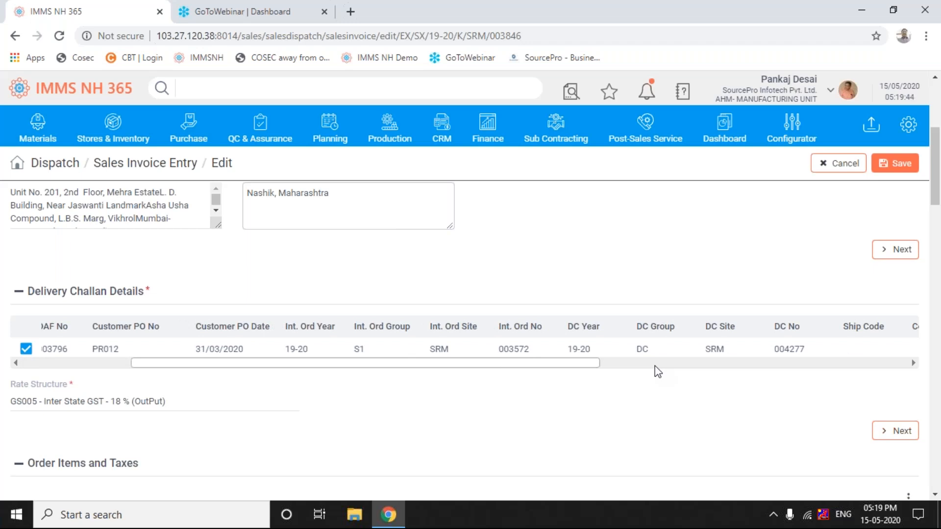
pyautogui.hscroll(2, 658, 371)
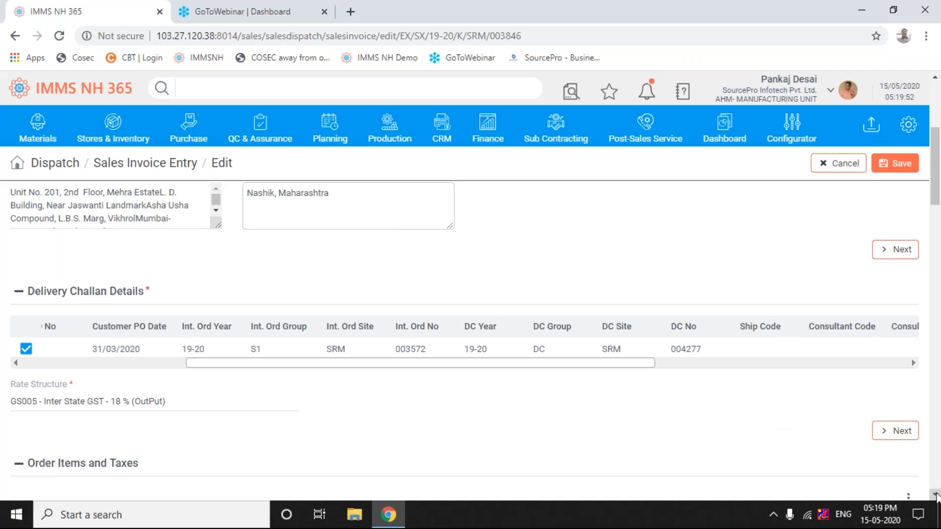
# Step: Examine the invoice's Order Items and Taxes and Rate Structure Details, down to the start of Total Amount Details
pyautogui.click(936, 495)
pyautogui.click(935, 496)
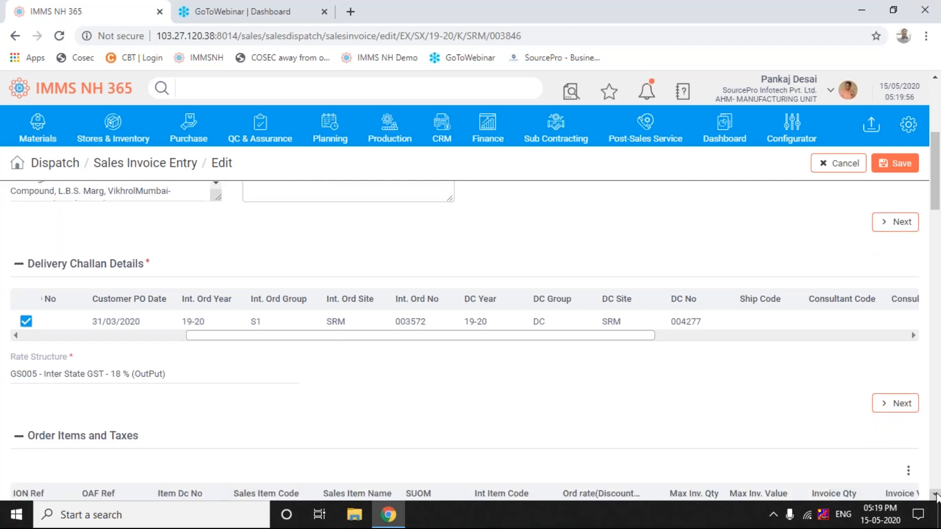
pyautogui.click(936, 495)
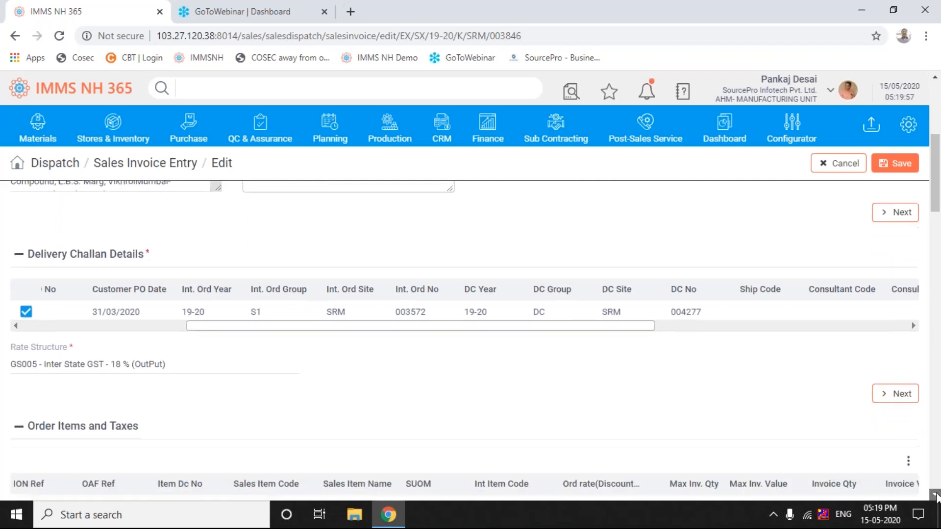
pyautogui.click(936, 495)
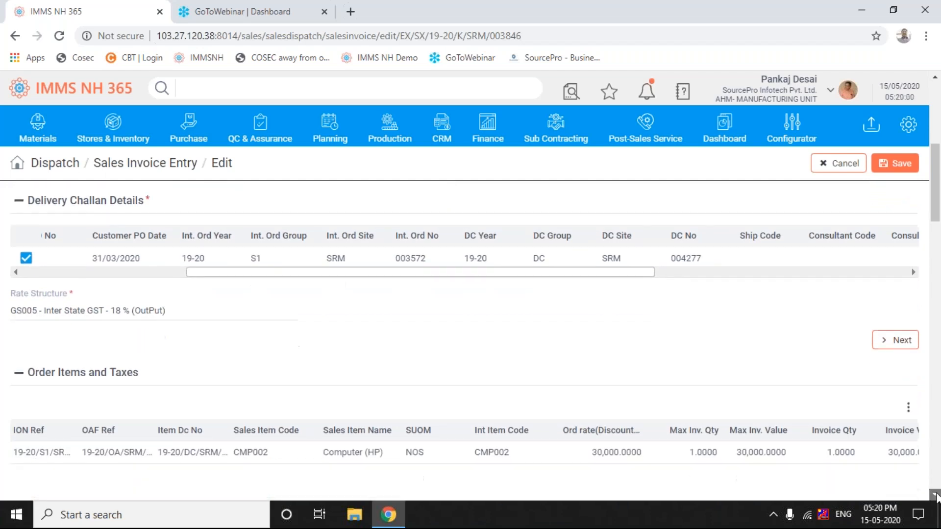
pyautogui.click(936, 495)
pyautogui.click(935, 496)
pyautogui.click(936, 496)
pyautogui.click(936, 495)
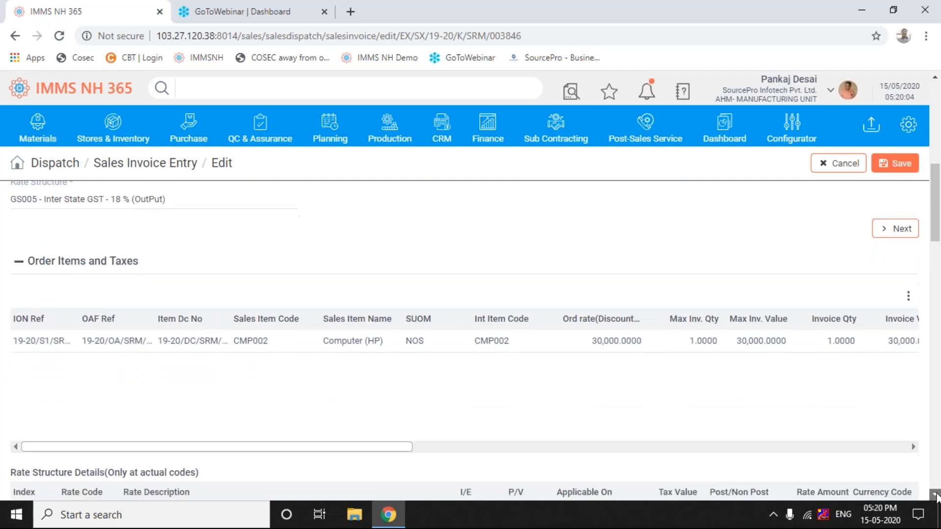
pyautogui.click(936, 496)
pyautogui.click(936, 496)
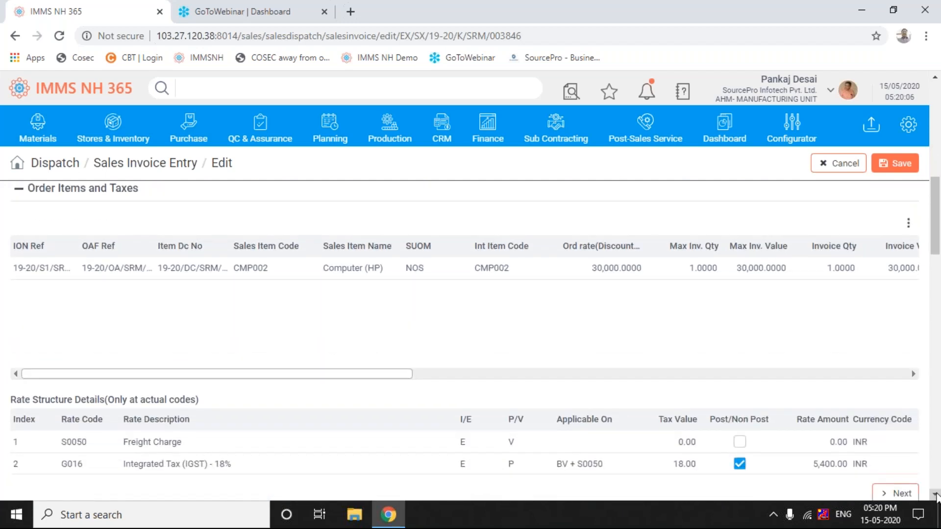
pyautogui.click(936, 496)
pyautogui.click(936, 495)
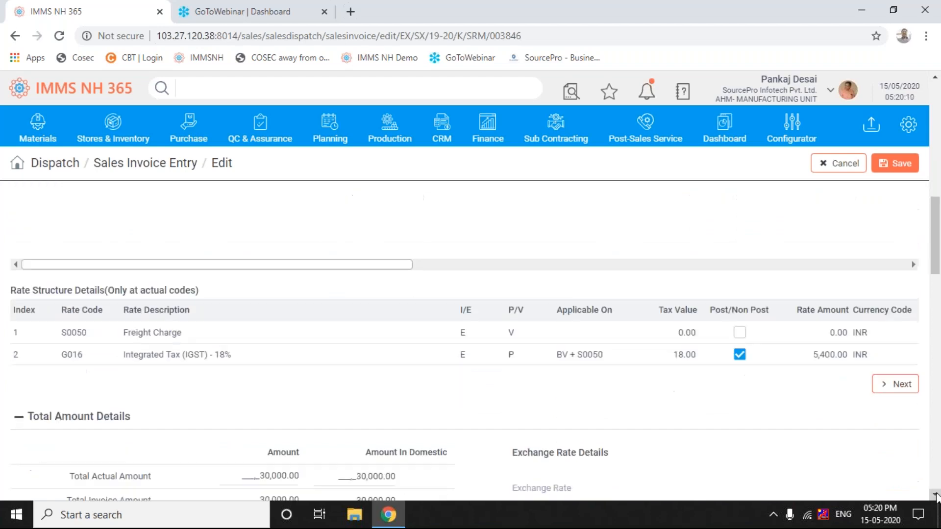
# Step: Set the tax value of the Freight Charge row (S0050) in the invoice's Rate Structure Details to 1000
pyautogui.click(936, 496)
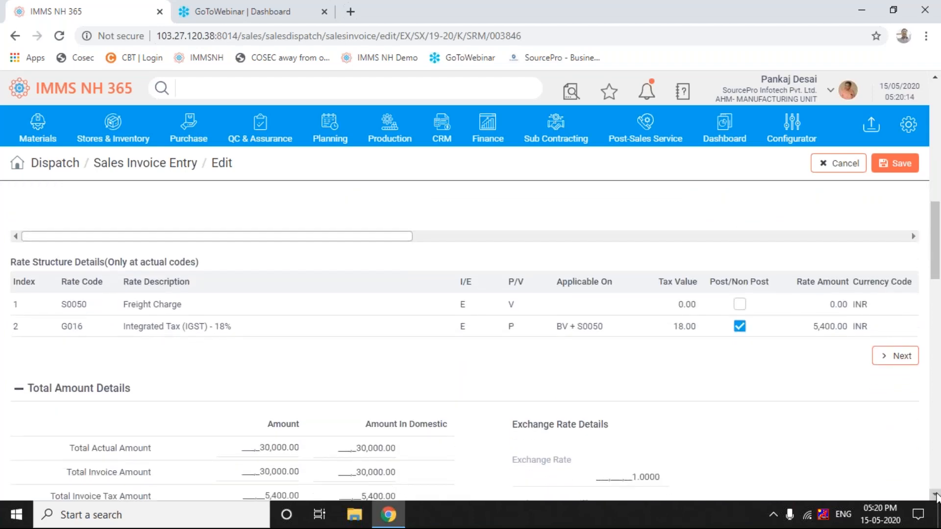
pyautogui.click(936, 496)
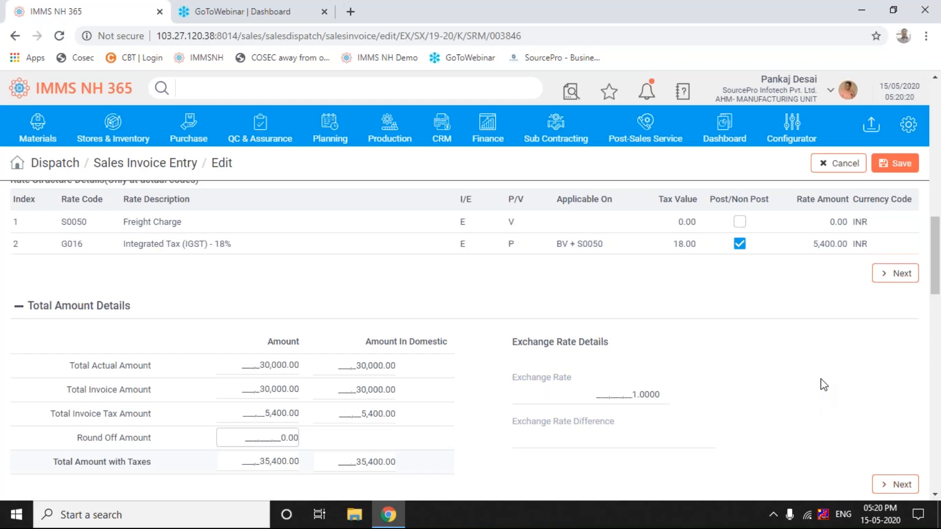
pyautogui.click(685, 223)
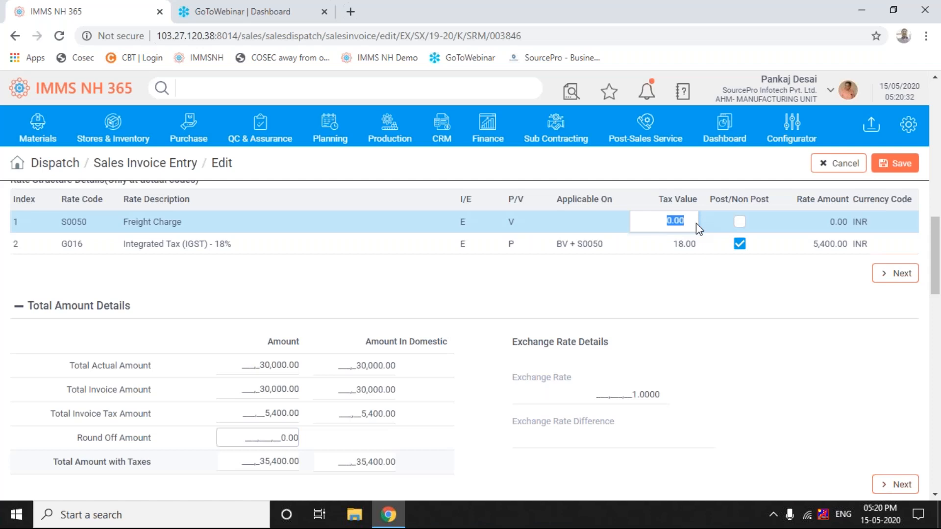
pyautogui.write('1000')
pyautogui.press('Tab')
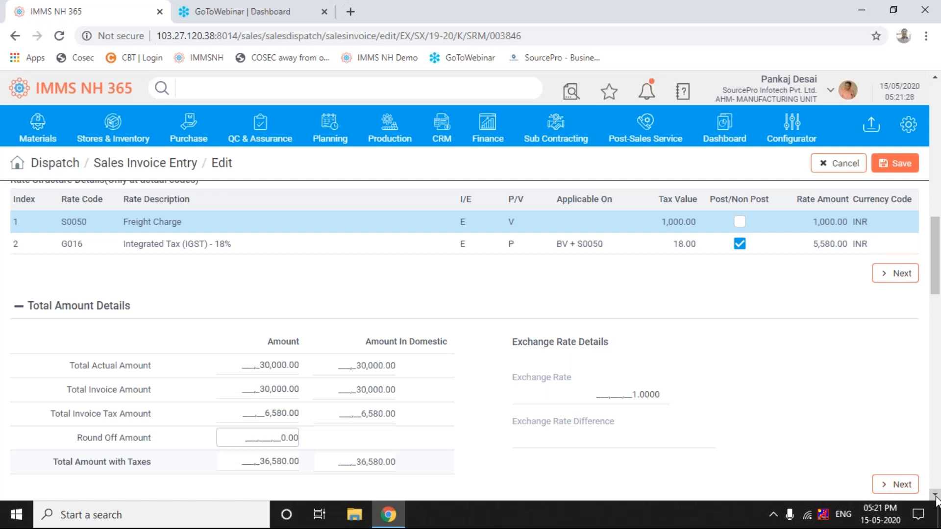
# Step: Review the invoice's Total Amount Details and Document Details and Remark, then recheck the order items and the first Delivery Challan Details columns
pyautogui.click(935, 495)
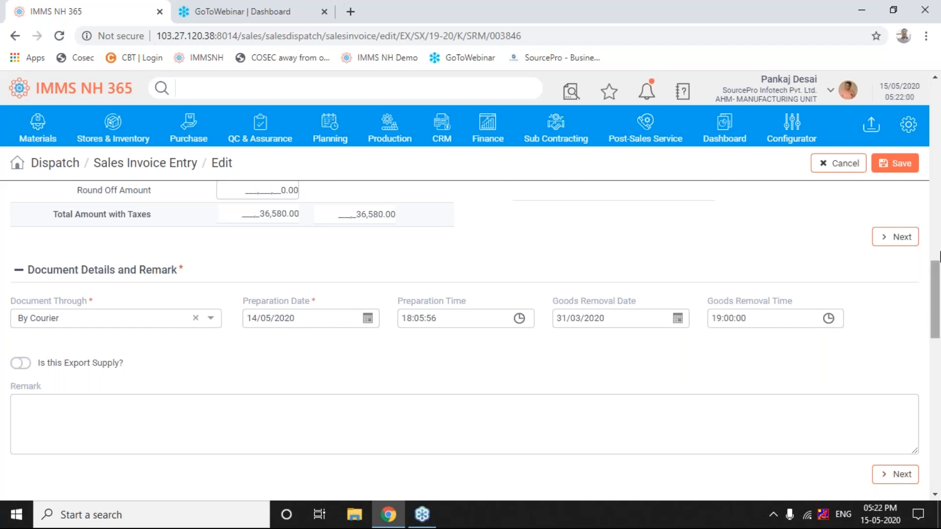
pyautogui.moveTo(933, 267); pyautogui.dragTo(932, 259)
pyautogui.scroll(6, 933, 264)
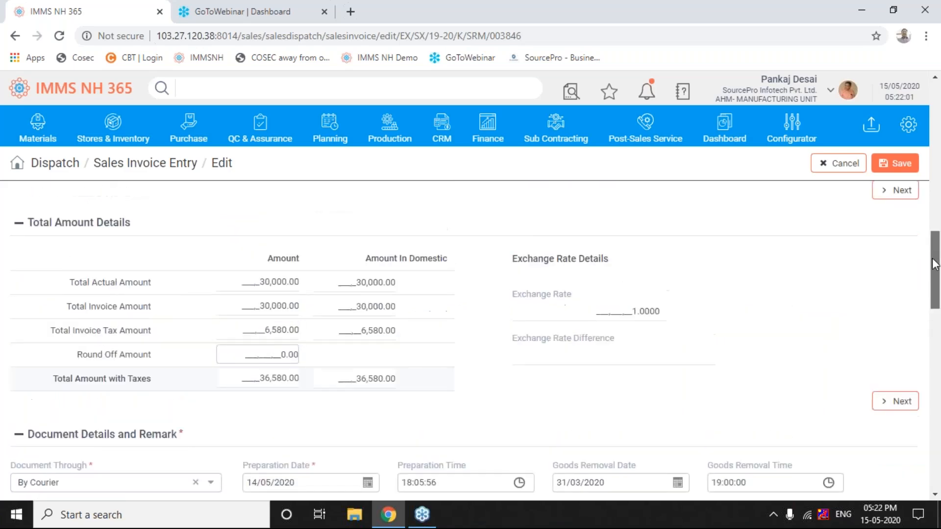
pyautogui.scroll(3, 934, 235)
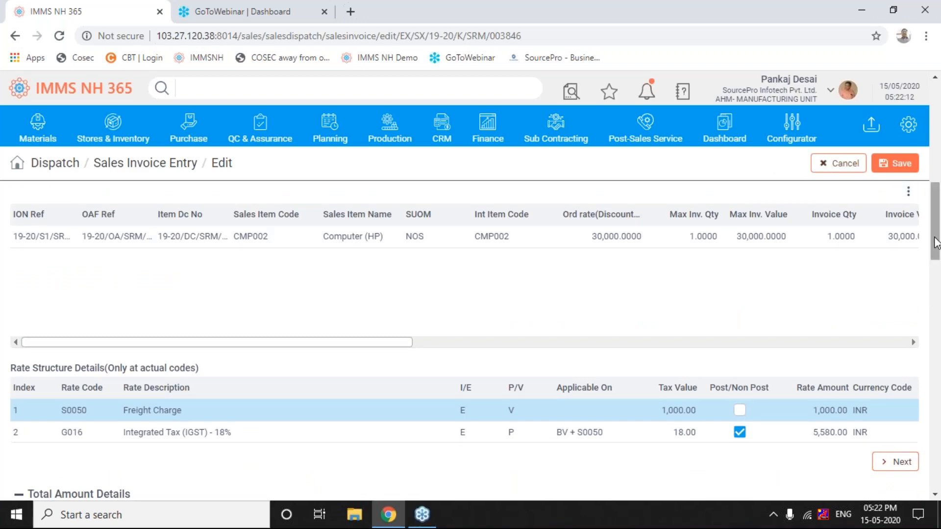
pyautogui.moveTo(934, 239); pyautogui.dragTo(920, 166)
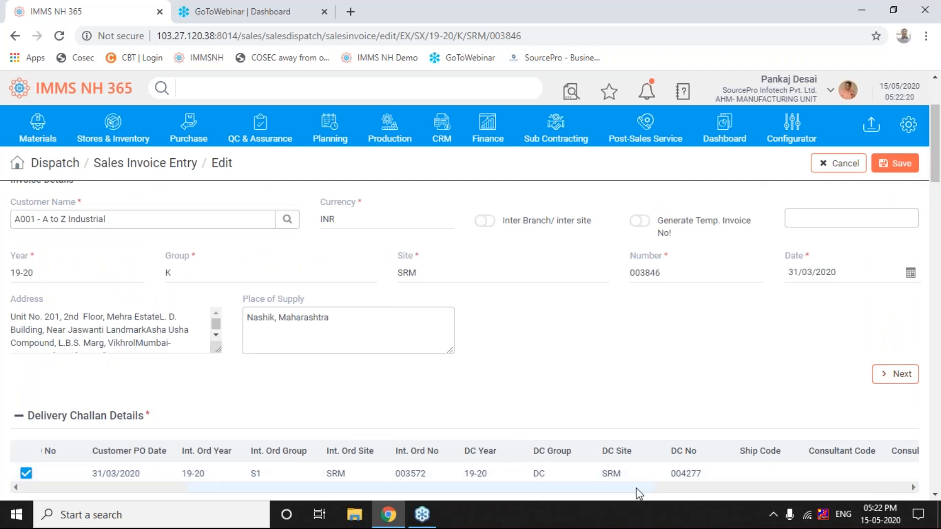
pyautogui.moveTo(636, 489); pyautogui.dragTo(275, 403)
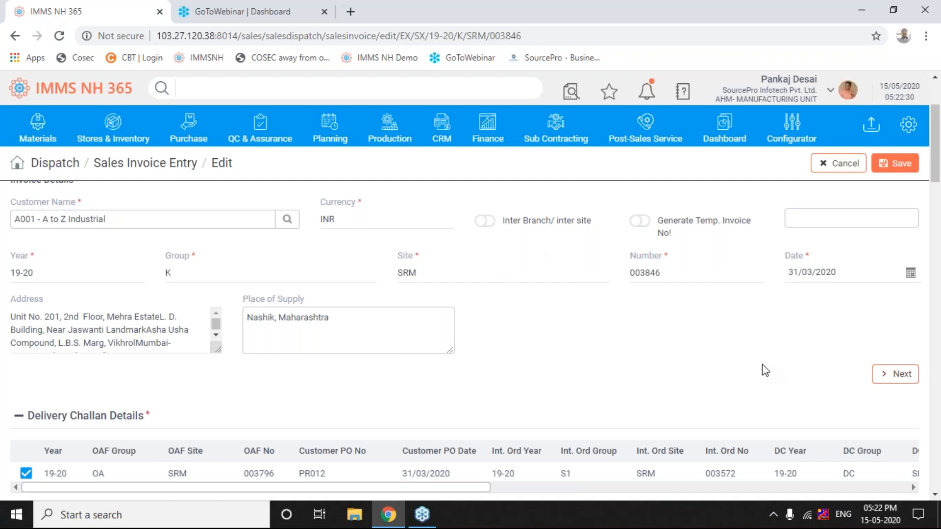
# Step: Leave the edited invoice for the Sales Invoice Entry list and start a new sales invoice
pyautogui.click(443, 129)
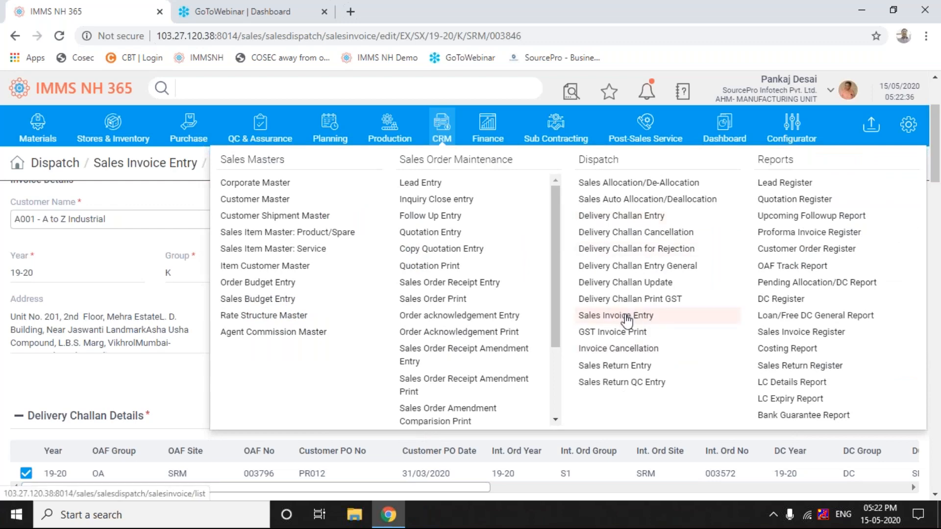
pyautogui.click(626, 317)
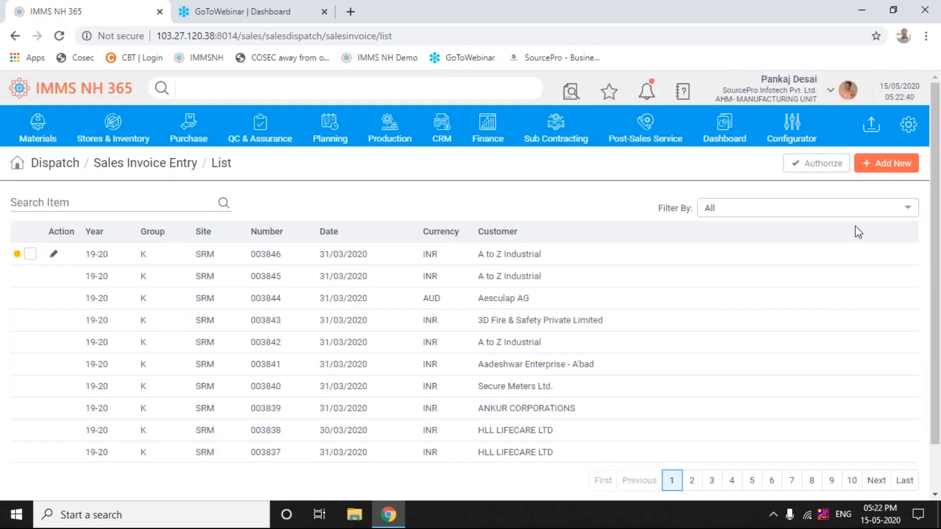
pyautogui.click(897, 170)
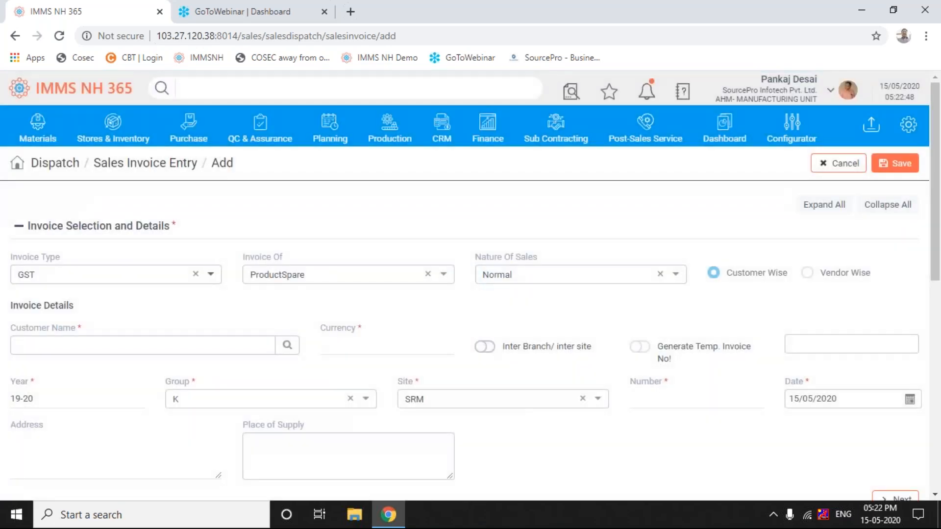
# Step: Go through the options for Invoice Type, Nature Of Sales and Invoice Of, then cancel the new invoice
pyautogui.click(211, 275)
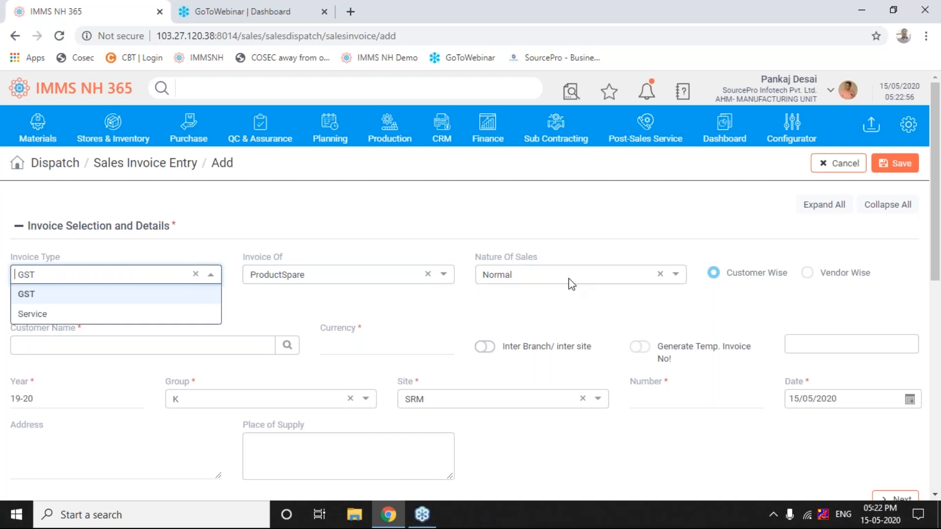
pyautogui.click(676, 280)
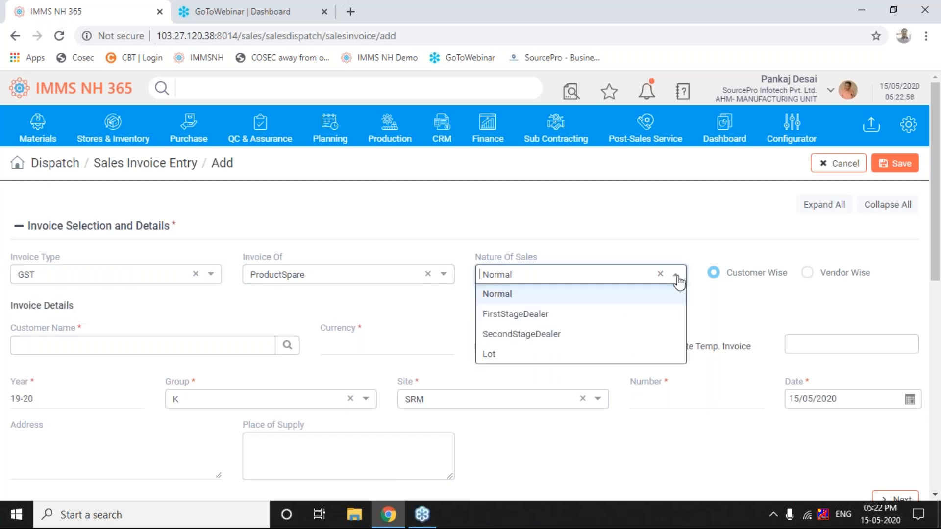
pyautogui.click(333, 275)
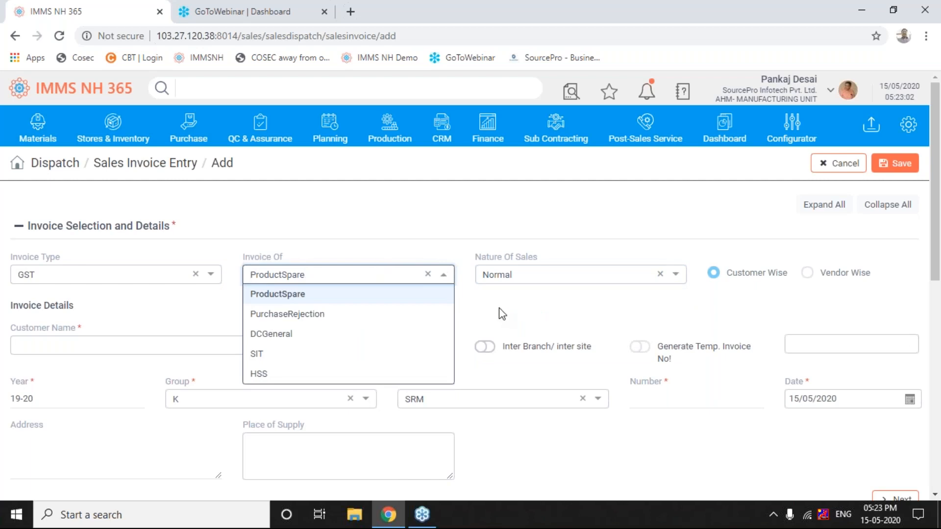
pyautogui.click(531, 274)
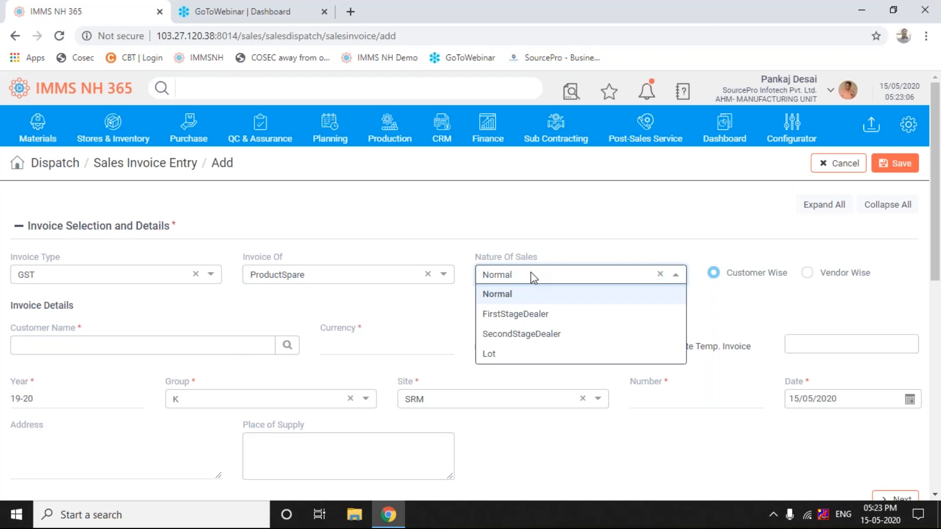
pyautogui.click(552, 225)
pyautogui.click(552, 225)
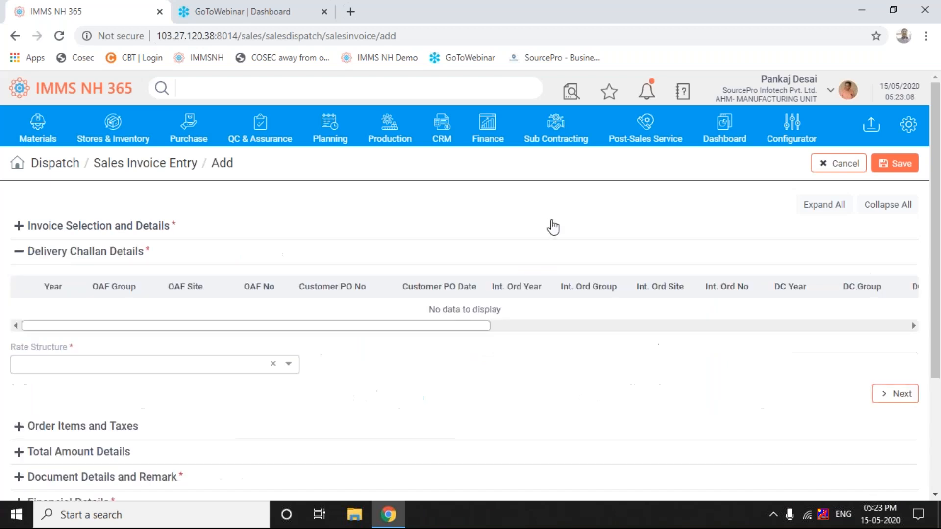
pyautogui.click(844, 167)
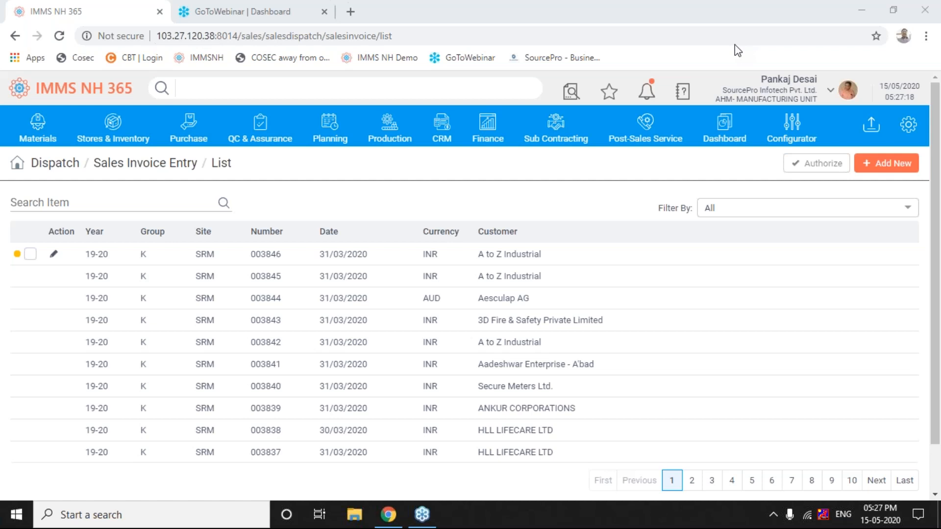
# Step: Open Sales Return Entry, reload its list, and open the topmost sales return for viewing
pyautogui.click(442, 131)
pyautogui.click(441, 135)
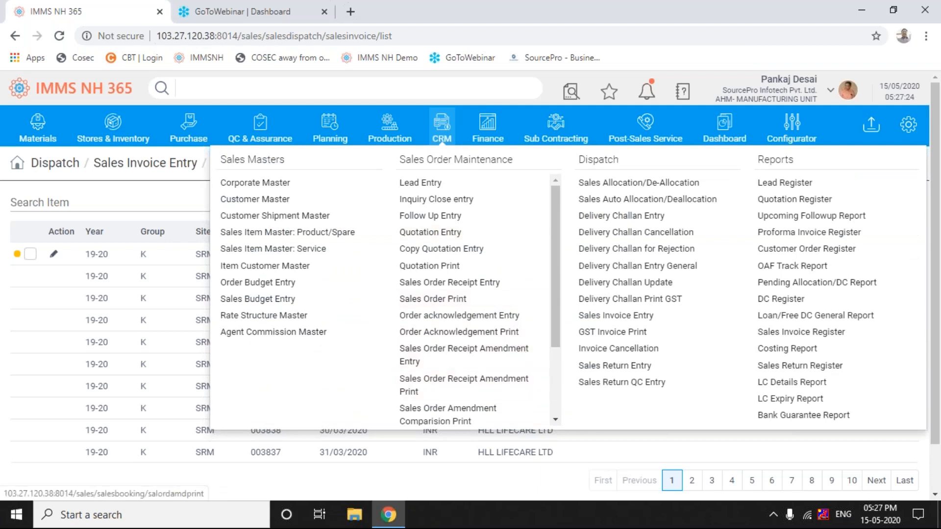
pyautogui.scroll(-3, 447, 414)
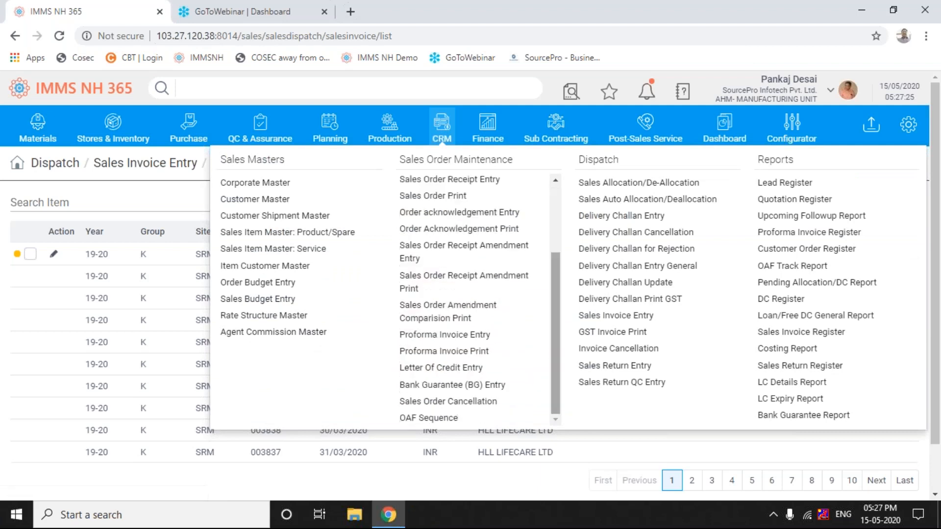
pyautogui.click(633, 368)
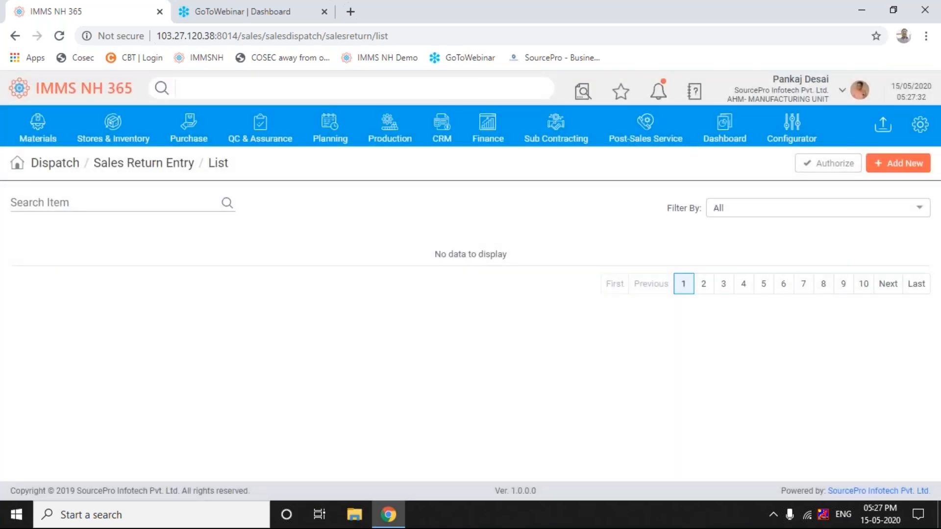
pyautogui.press('F5')
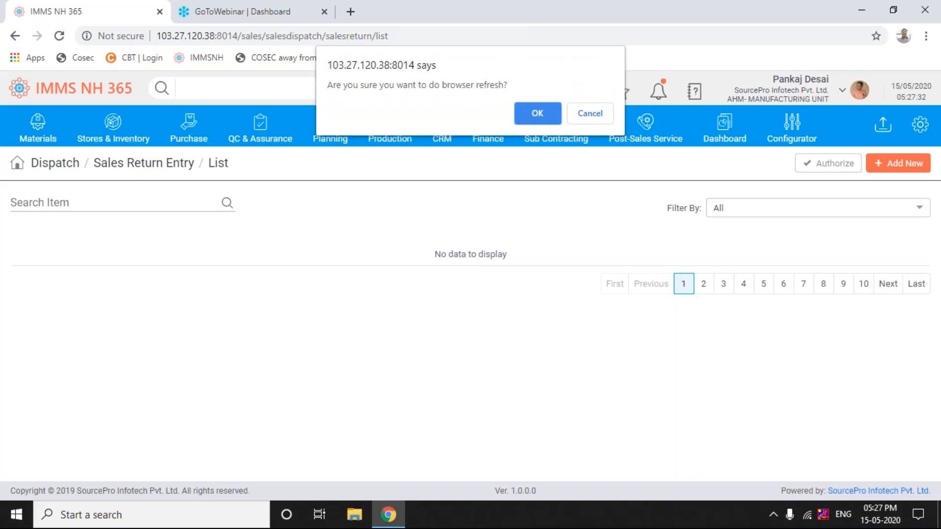
pyautogui.press('Return')
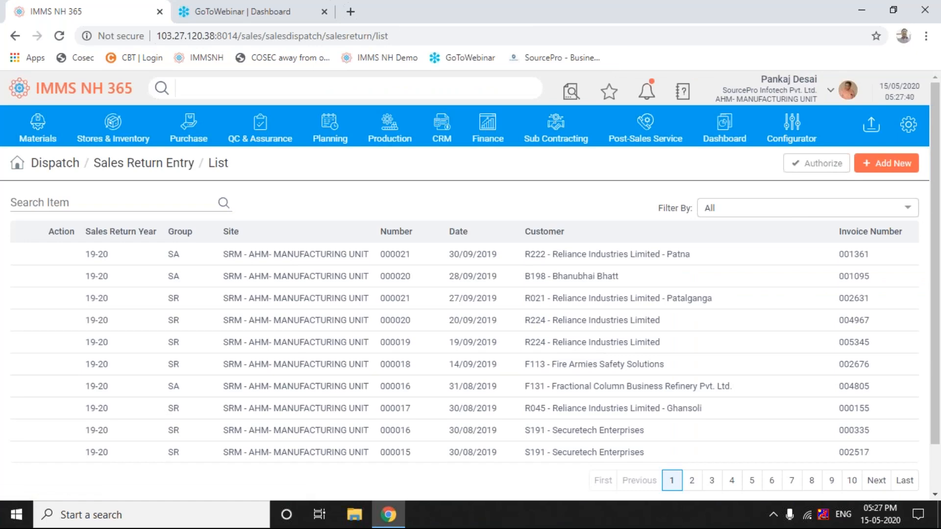
pyautogui.click(230, 253)
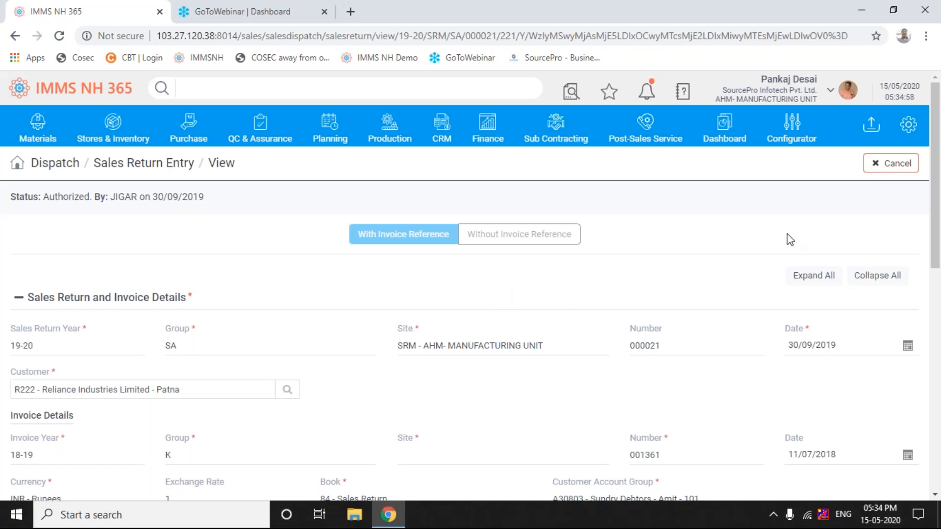
pyautogui.click(439, 136)
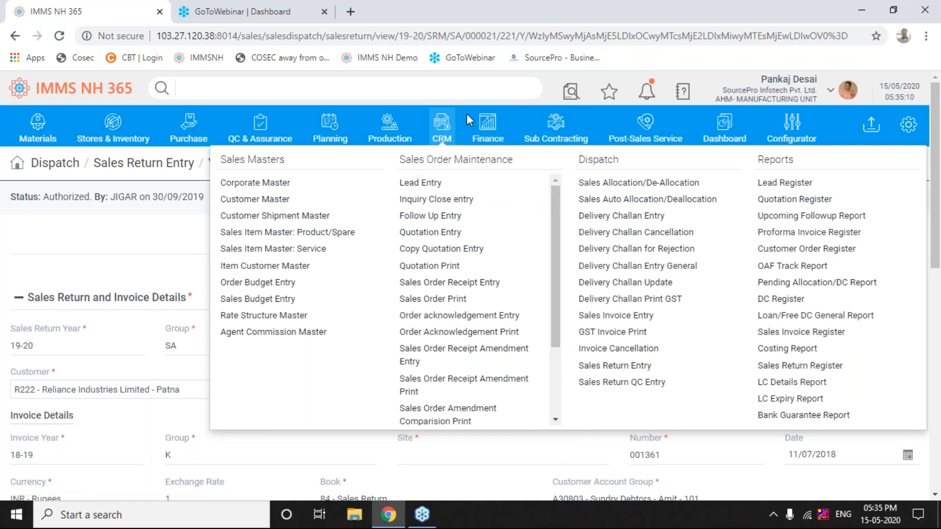
pyautogui.click(450, 129)
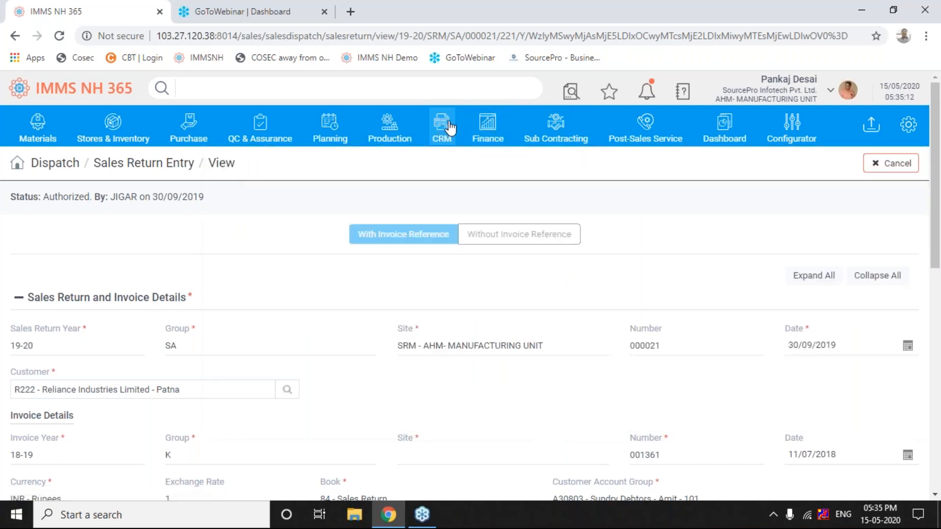